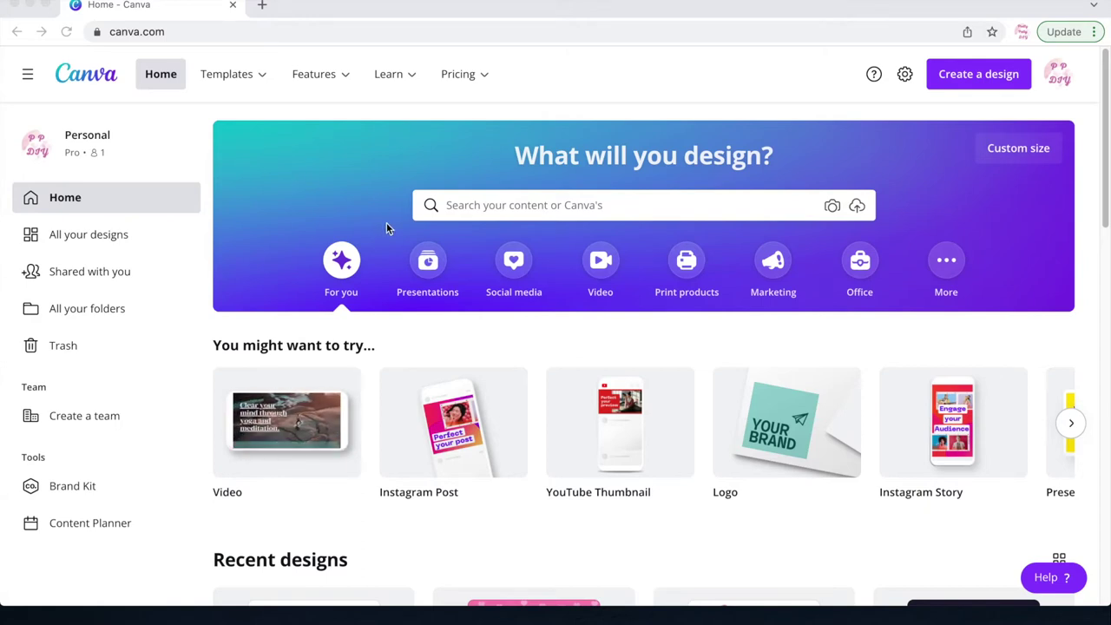
Step: Create a new blank design with a custom size of 5 × 7 in
{"action": "left_click", "coordinate": [998, 85]}
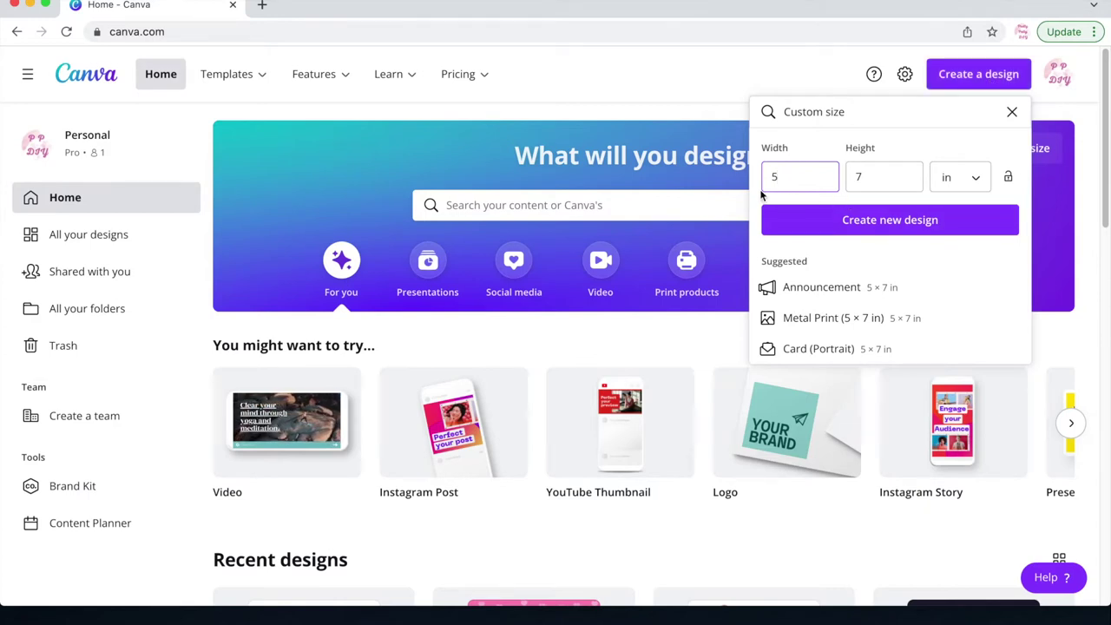
{"action": "left_click", "coordinate": [955, 184]}
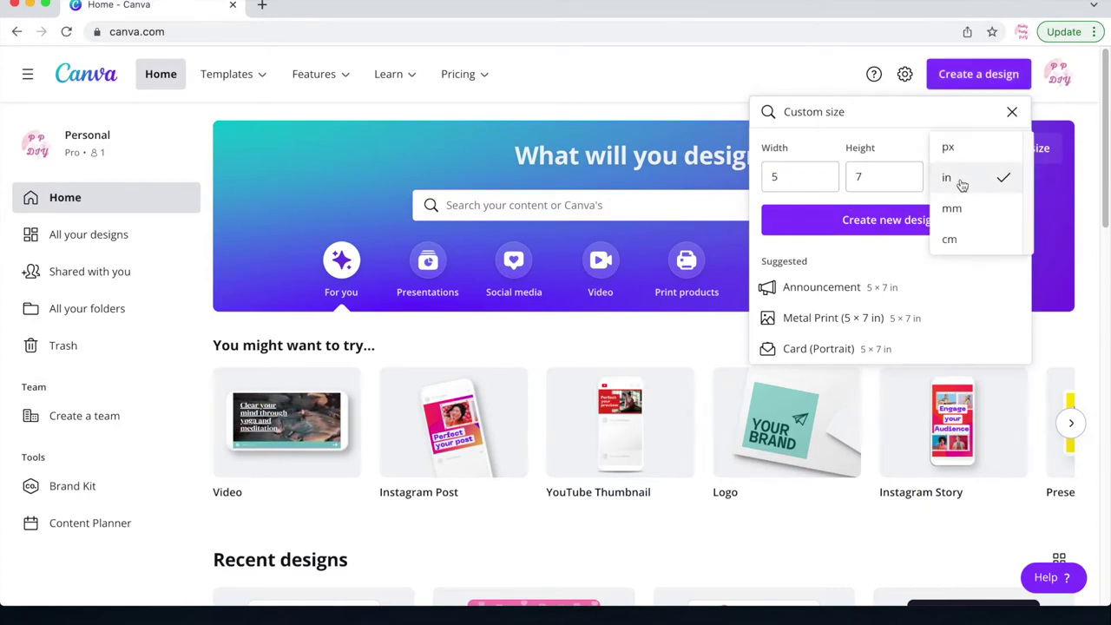
{"action": "left_click", "coordinate": [962, 185]}
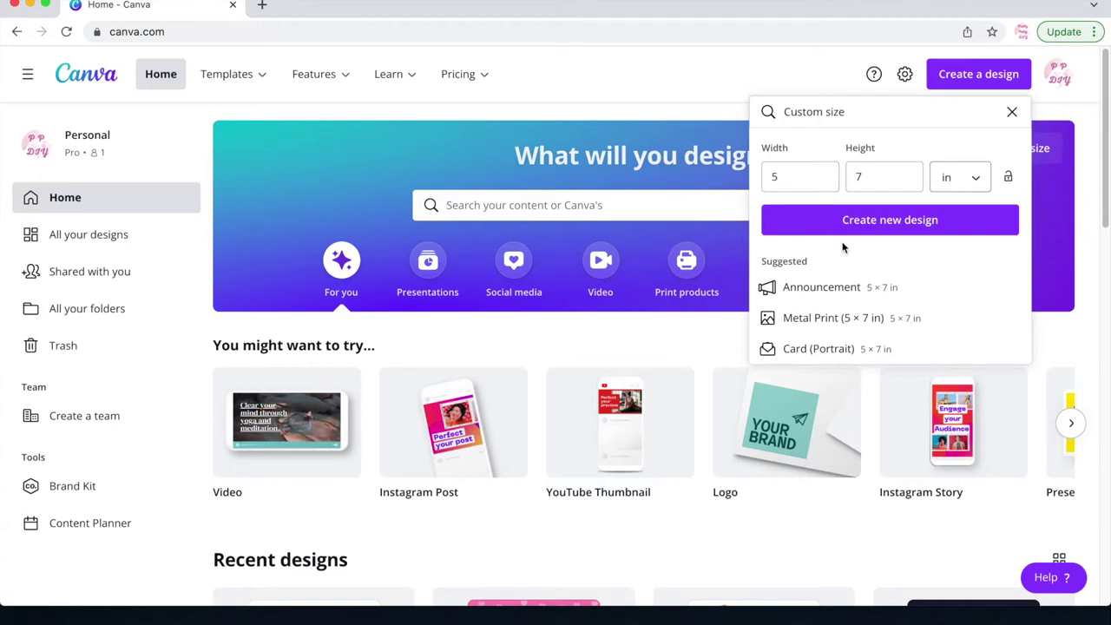
{"action": "left_click", "coordinate": [842, 219]}
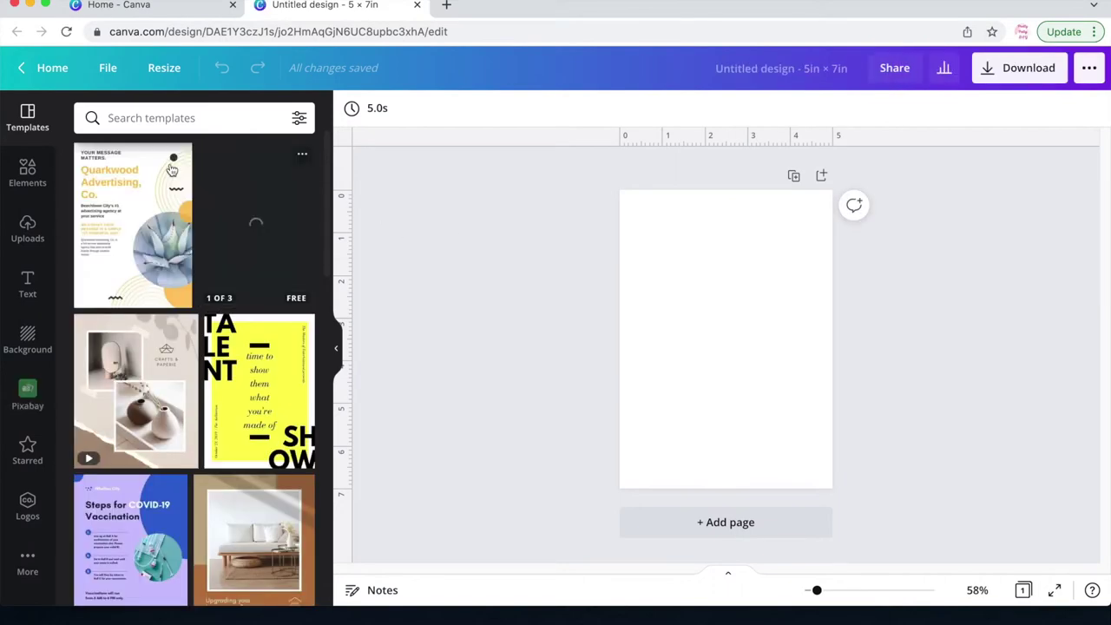
Step: Search the design elements for "watercolor flower"
{"action": "left_click", "coordinate": [26, 174]}
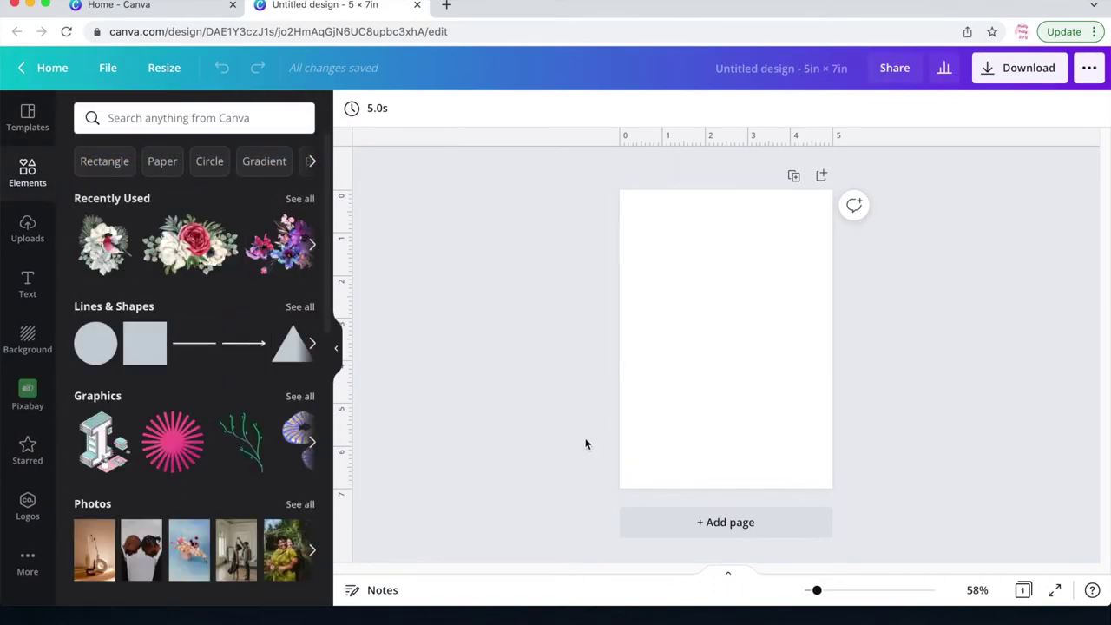
{"action": "left_click", "coordinate": [207, 117]}
{"action": "type", "text": "watercolor flower"}
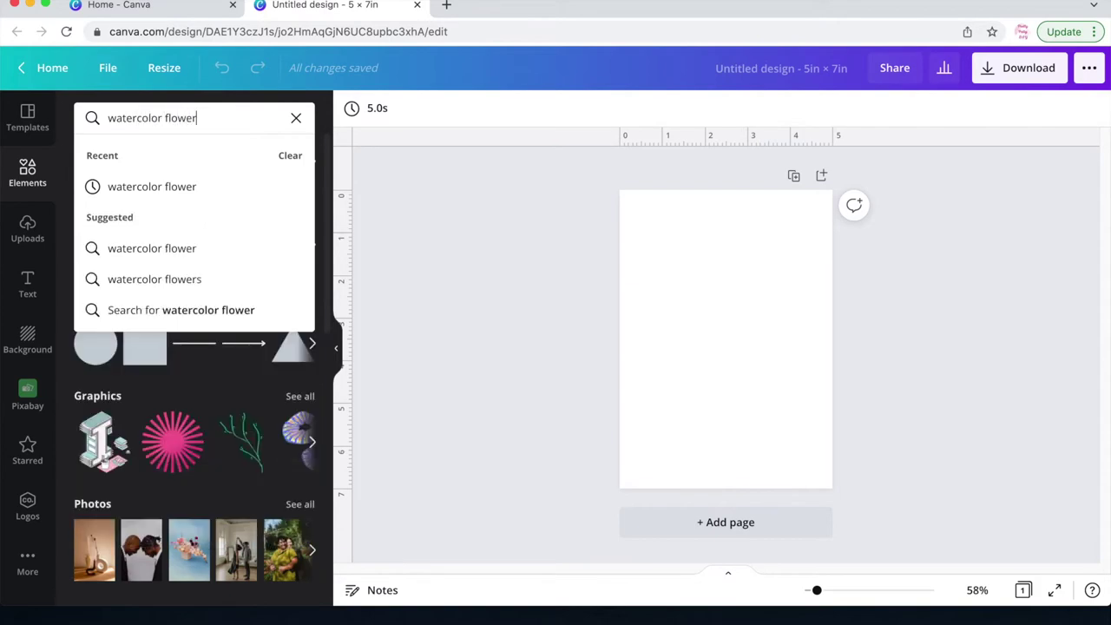
{"action": "key", "text": "Return"}
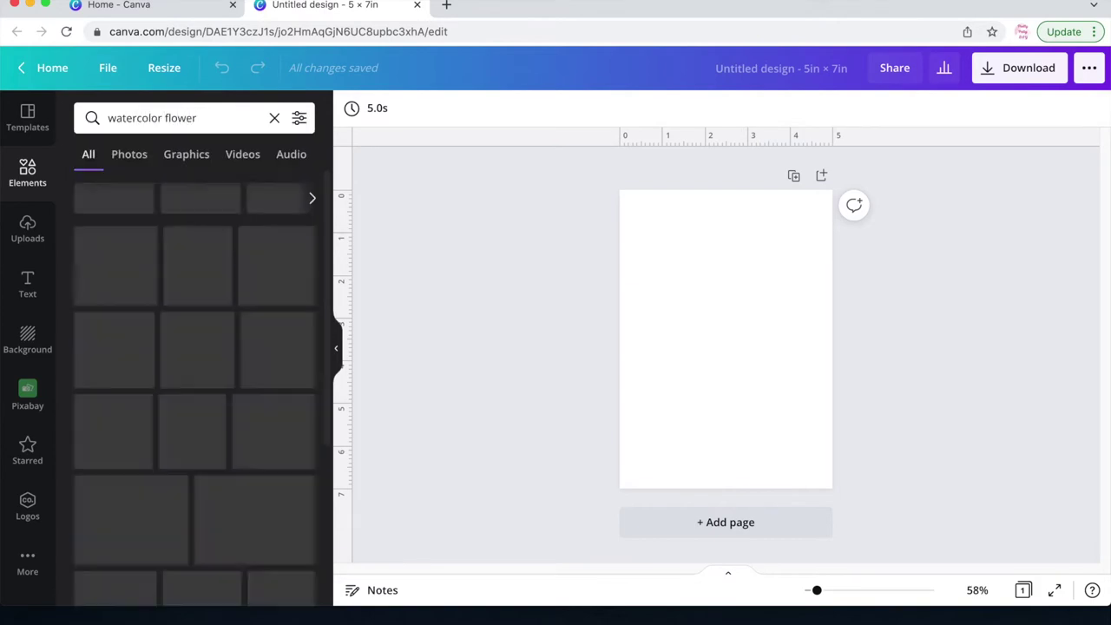
{"action": "scroll", "coordinate": [182, 363], "scroll_direction": "down", "scroll_amount": 10}
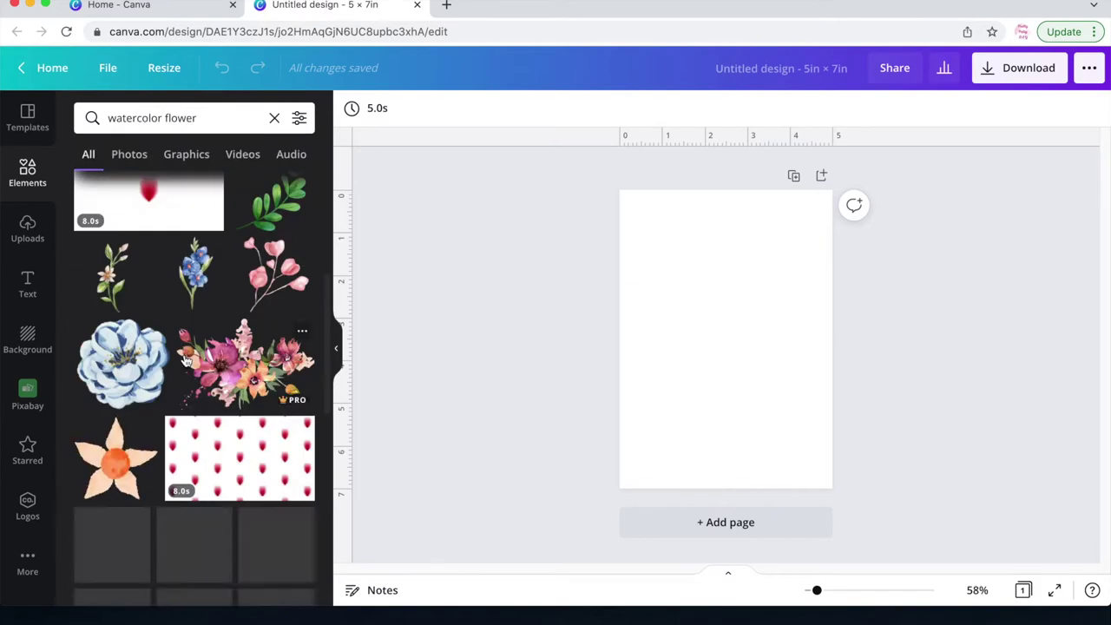
{"action": "scroll", "coordinate": [185, 361], "scroll_direction": "down", "scroll_amount": 10}
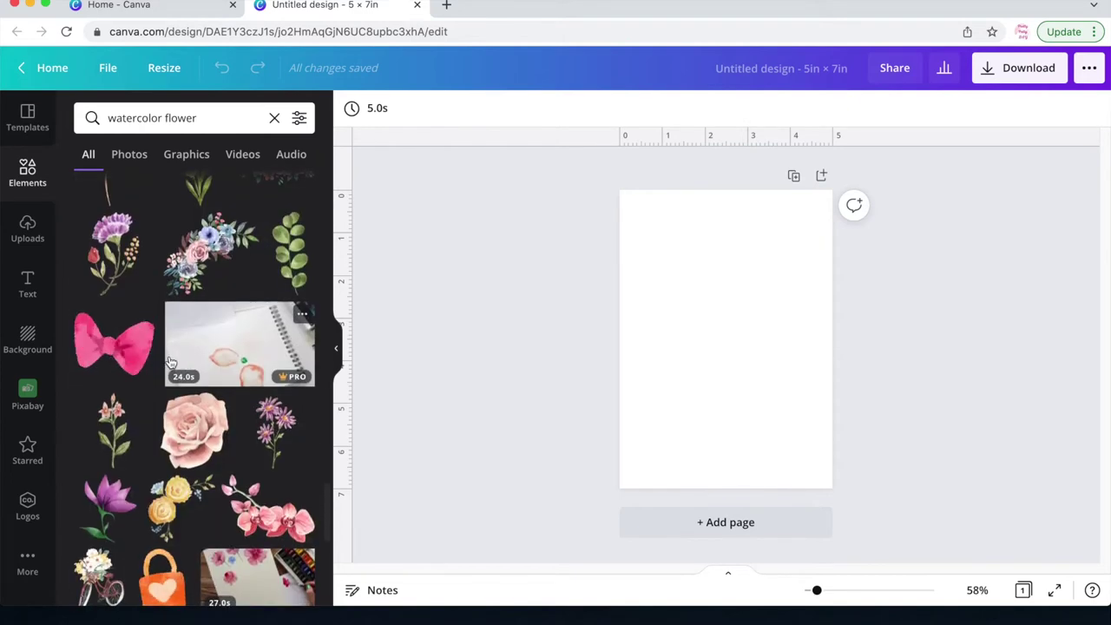
{"action": "left_click", "coordinate": [207, 250]}
{"action": "key", "text": "Delete"}
{"action": "scroll", "coordinate": [187, 441], "scroll_direction": "down", "scroll_amount": 10}
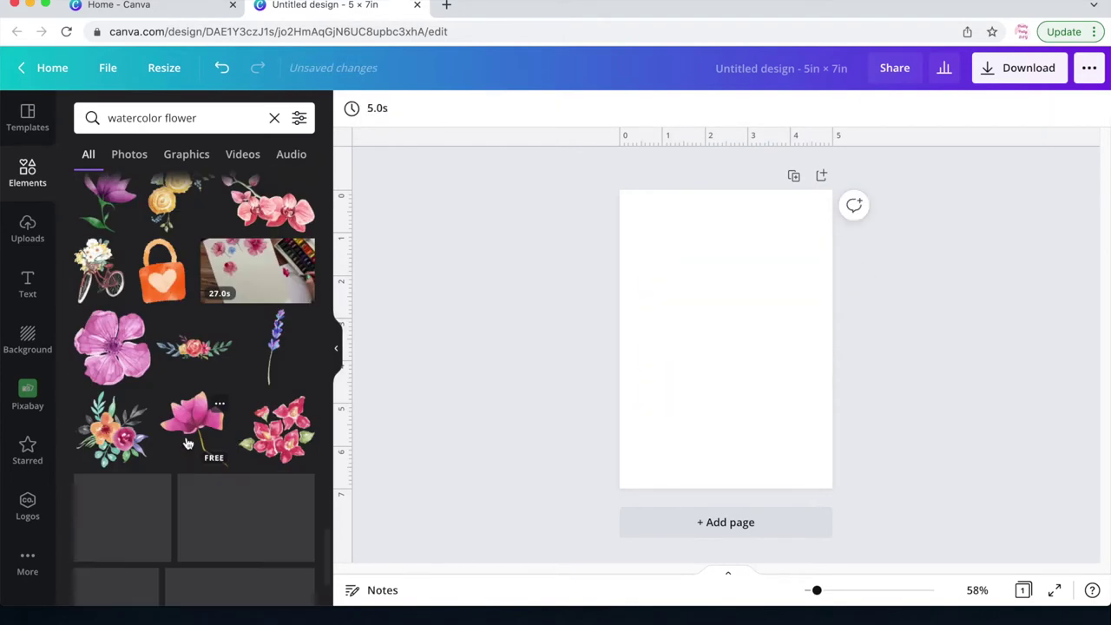
{"action": "scroll", "coordinate": [187, 441], "scroll_direction": "down", "scroll_amount": 10}
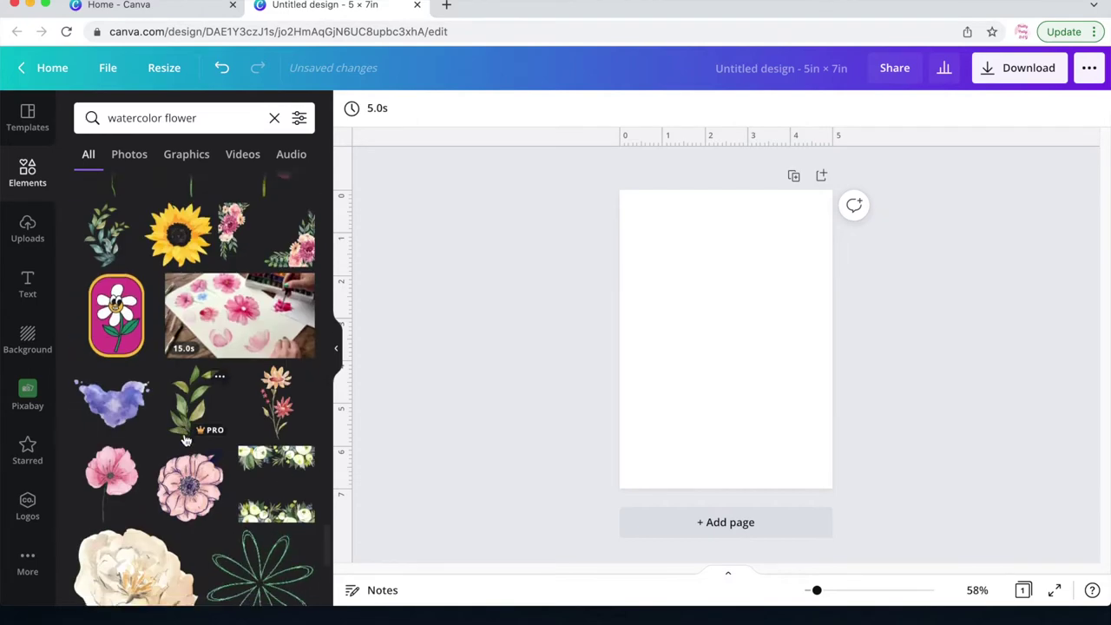
{"action": "left_click", "coordinate": [283, 209]}
{"action": "key", "text": "Delete"}
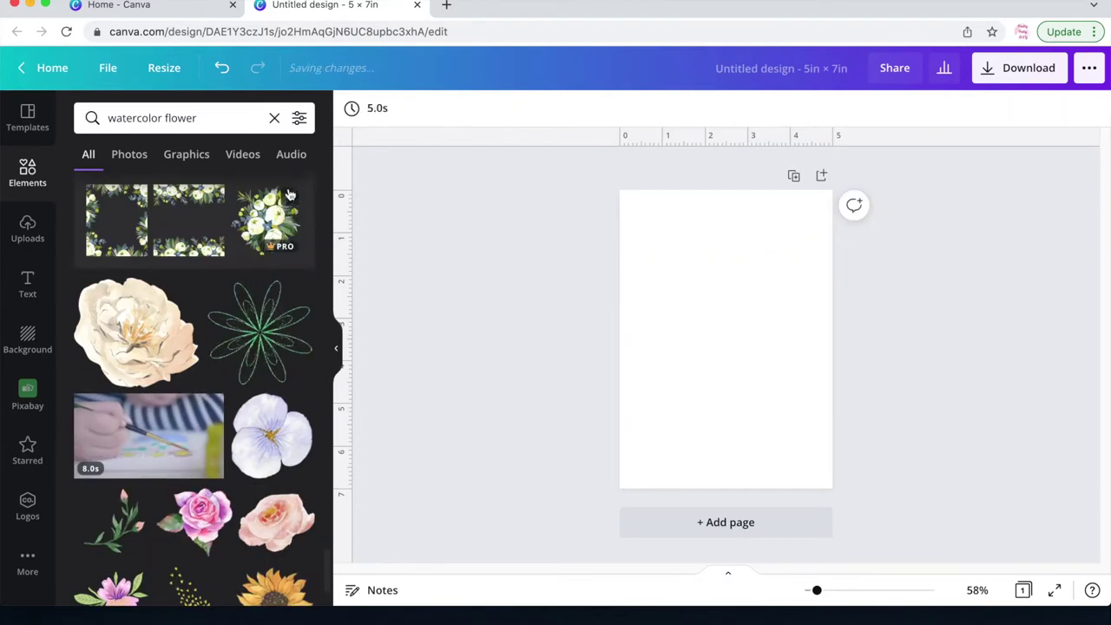
{"action": "scroll", "coordinate": [219, 298], "scroll_direction": "down", "scroll_amount": 5}
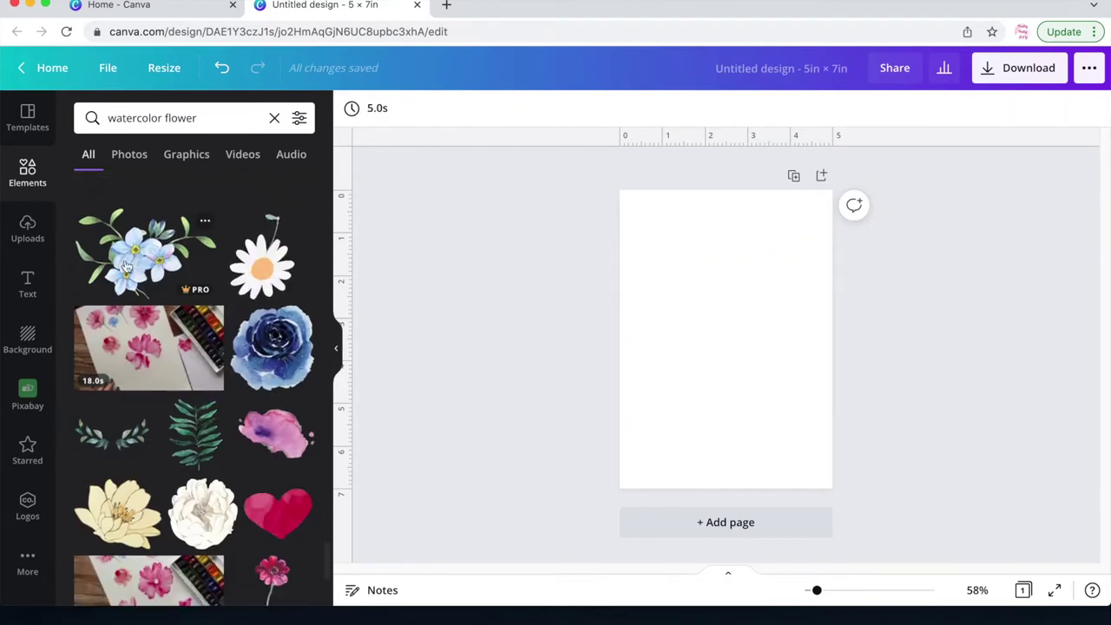
{"action": "scroll", "coordinate": [221, 298], "scroll_direction": "down", "scroll_amount": 10}
{"action": "scroll", "coordinate": [173, 322], "scroll_direction": "down", "scroll_amount": 10}
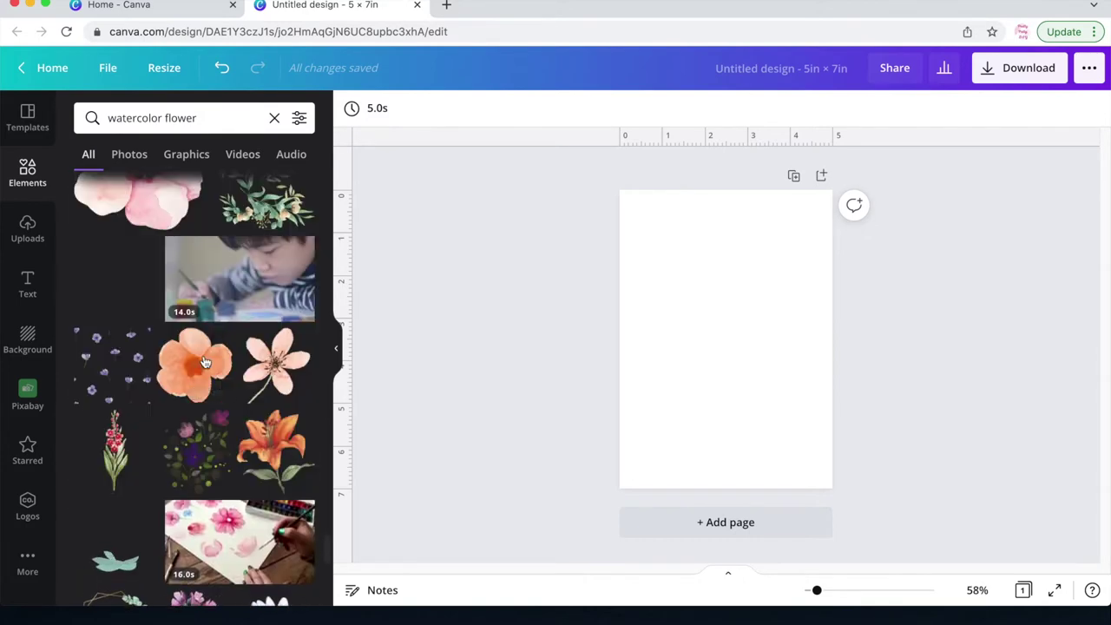
{"action": "left_click", "coordinate": [274, 321]}
{"action": "key", "text": "Delete"}
{"action": "scroll", "coordinate": [184, 347], "scroll_direction": "down", "scroll_amount": 5}
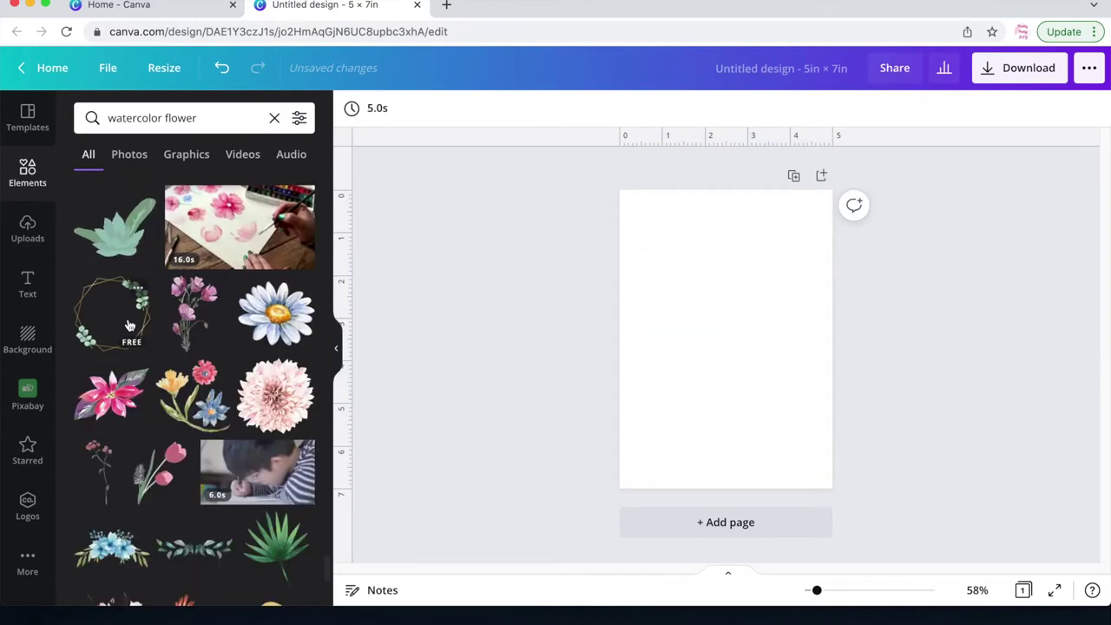
{"action": "scroll", "coordinate": [127, 325], "scroll_direction": "down", "scroll_amount": 6}
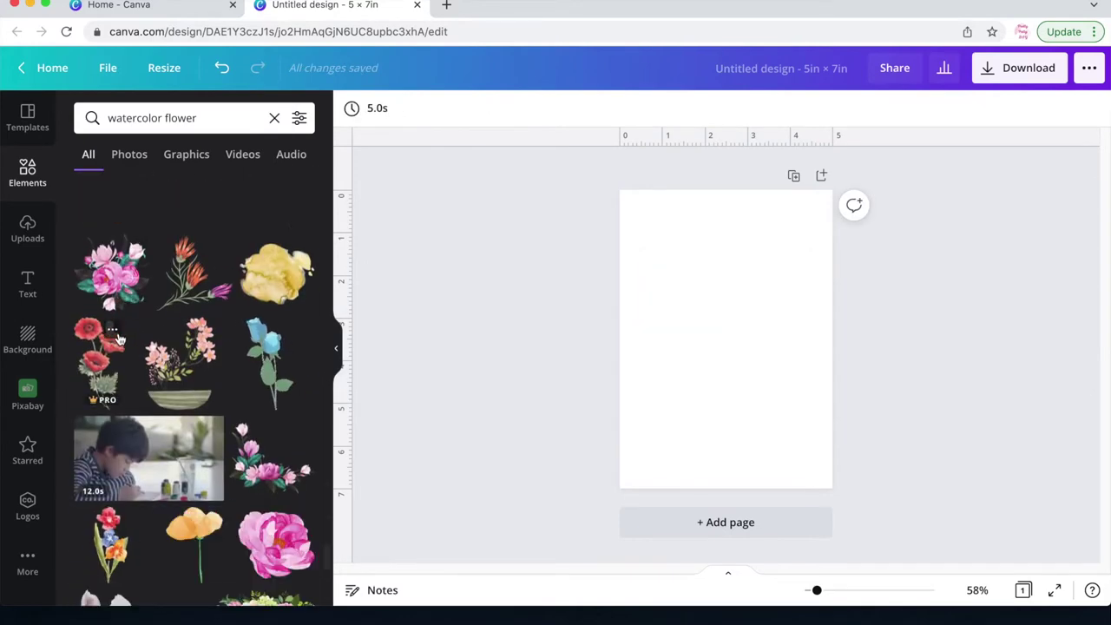
{"action": "left_click", "coordinate": [108, 276]}
{"action": "key", "text": "Delete"}
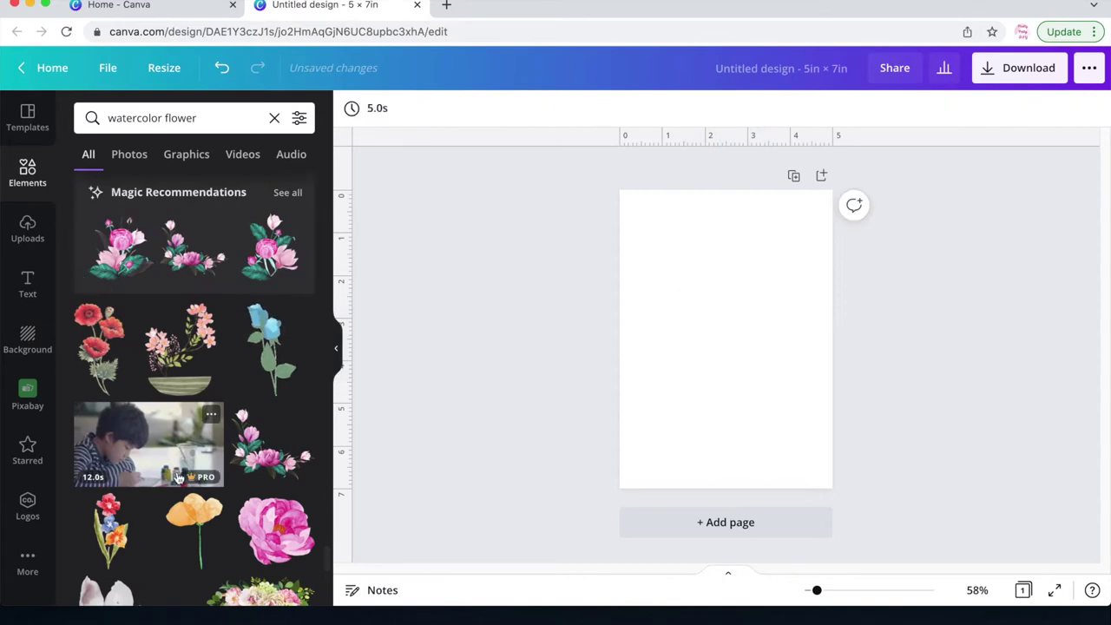
Step: Place the pink-and-green corner bouquet in the page's upper right area and show all Magic Recommendations for it
{"action": "scroll", "coordinate": [200, 347], "scroll_direction": "down", "scroll_amount": 3}
{"action": "left_click", "coordinate": [278, 358]}
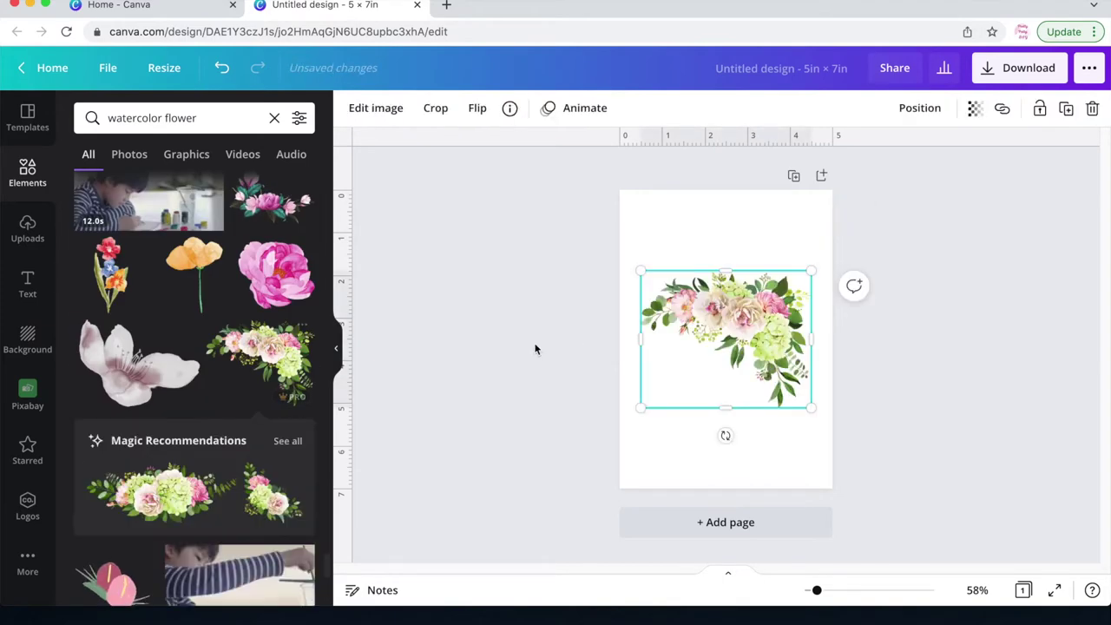
{"action": "left_click_drag", "start_coordinate": [766, 343], "coordinate": [798, 262]}
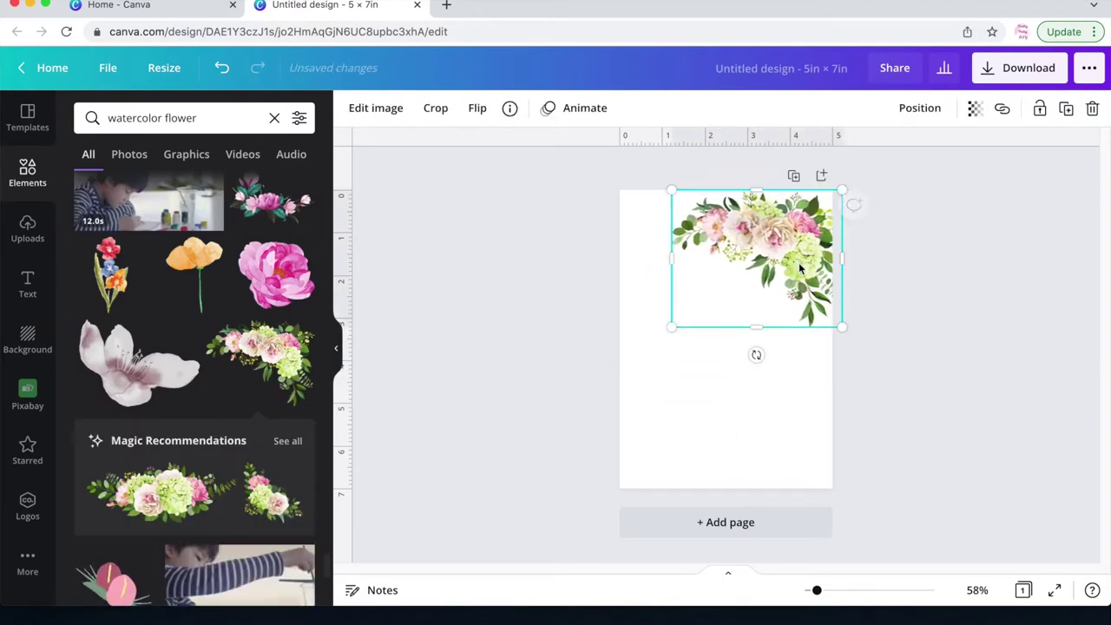
{"action": "left_click", "coordinate": [287, 441]}
{"action": "scroll", "coordinate": [220, 384], "scroll_direction": "down", "scroll_amount": 5}
{"action": "scroll", "coordinate": [221, 384], "scroll_direction": "up", "scroll_amount": 5}
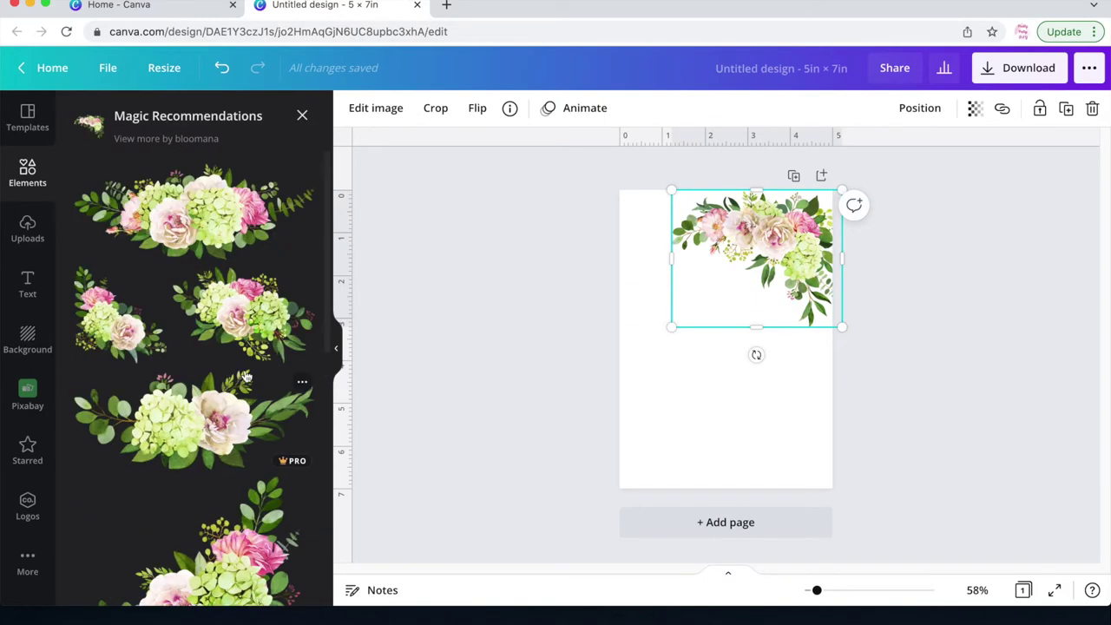
Step: Replace the corner bouquet with the wide pink-and-green bouquet, enlarged to span the page's top edge
{"action": "key", "text": "Delete"}
{"action": "left_click", "coordinate": [206, 219]}
{"action": "left_click_drag", "start_coordinate": [640, 306], "coordinate": [546, 265]}
{"action": "left_click_drag", "start_coordinate": [712, 351], "coordinate": [764, 255]}
{"action": "left_click", "coordinate": [789, 329]}
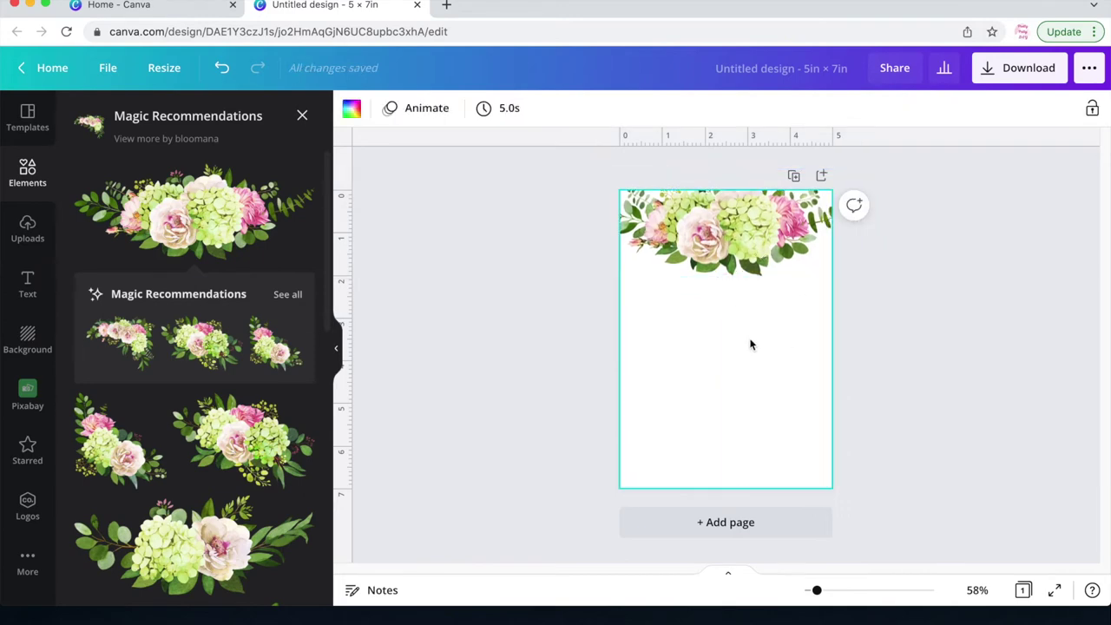
Step: Add the narrow matching flower garland, enlarge it beyond the page width and align it along the bottom edge of the page
{"action": "scroll", "coordinate": [198, 526], "scroll_direction": "down", "scroll_amount": 5}
{"action": "scroll", "coordinate": [198, 526], "scroll_direction": "up", "scroll_amount": 1}
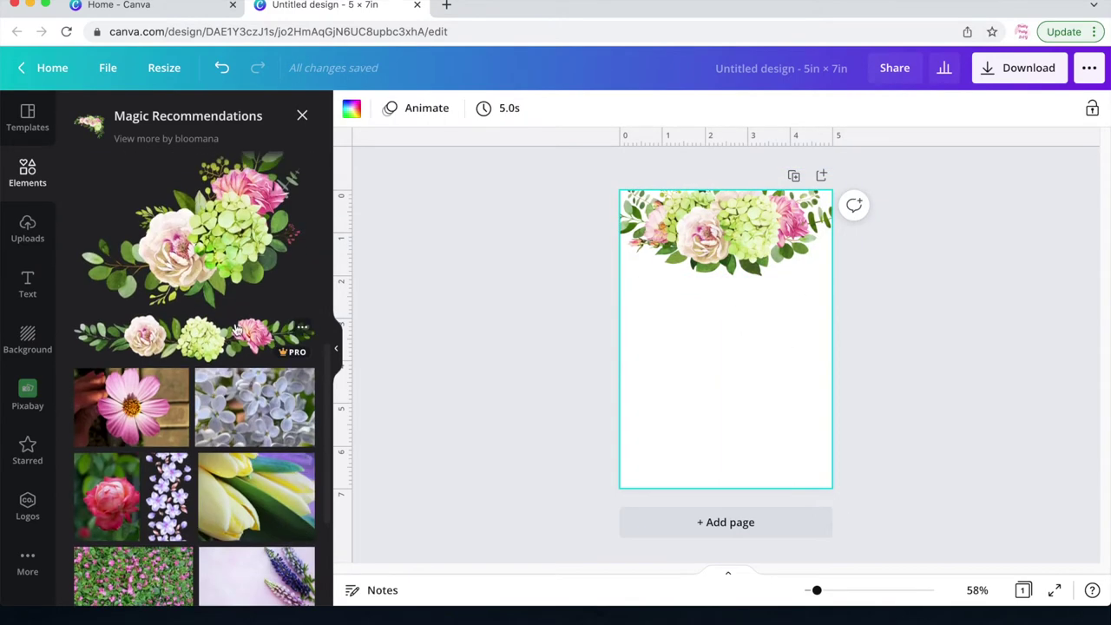
{"action": "left_click", "coordinate": [194, 333]}
{"action": "left_click_drag", "start_coordinate": [737, 381], "coordinate": [738, 511]}
{"action": "left_click_drag", "start_coordinate": [810, 451], "coordinate": [1014, 409]}
{"action": "left_click_drag", "start_coordinate": [823, 510], "coordinate": [703, 520]}
{"action": "left_click_drag", "start_coordinate": [895, 494], "coordinate": [818, 486]}
{"action": "left_click_drag", "start_coordinate": [728, 488], "coordinate": [764, 492]}
{"action": "mouse_move", "coordinate": [716, 520]}
{"action": "left_mouse_down"}
{"action": "mouse_move", "coordinate": [701, 522]}
{"action": "mouse_move", "coordinate": [719, 525]}
{"action": "left_mouse_up"}
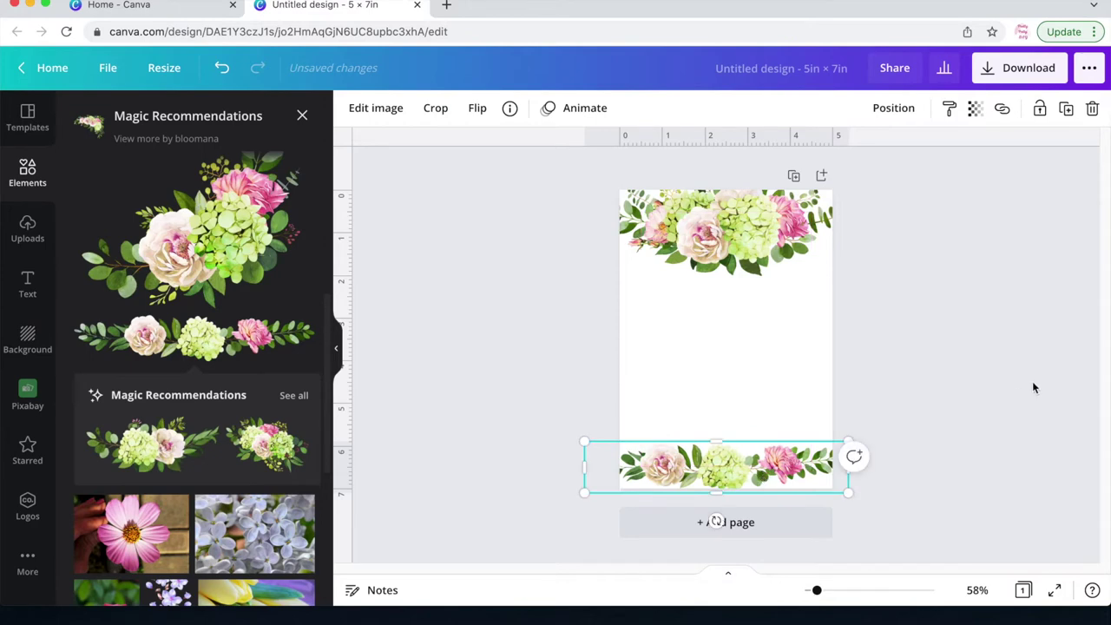
{"action": "left_click", "coordinate": [816, 371]}
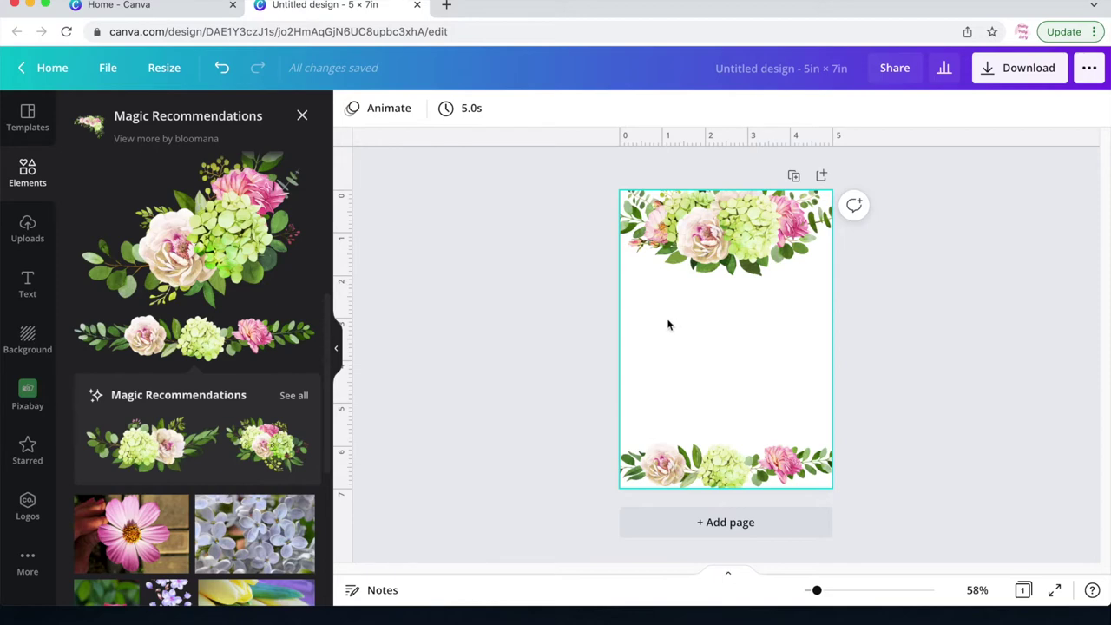
Step: Add the "love and joy" text combination, ungroup it and centre its small caption above the script heading, just below the top bouquet
{"action": "left_click", "coordinate": [27, 285]}
{"action": "scroll", "coordinate": [239, 346], "scroll_direction": "down", "scroll_amount": 1}
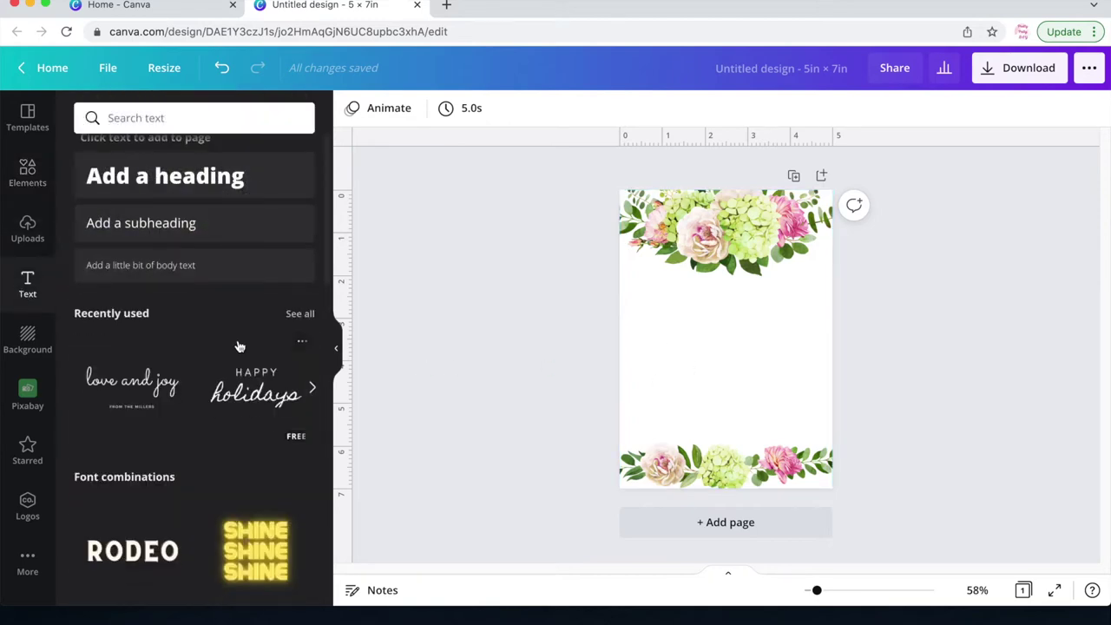
{"action": "left_click", "coordinate": [132, 382]}
{"action": "left_click_drag", "start_coordinate": [816, 592], "coordinate": [837, 592]}
{"action": "right_click", "coordinate": [717, 391]}
{"action": "left_click", "coordinate": [794, 462]}
{"action": "left_click_drag", "start_coordinate": [761, 426], "coordinate": [734, 265]}
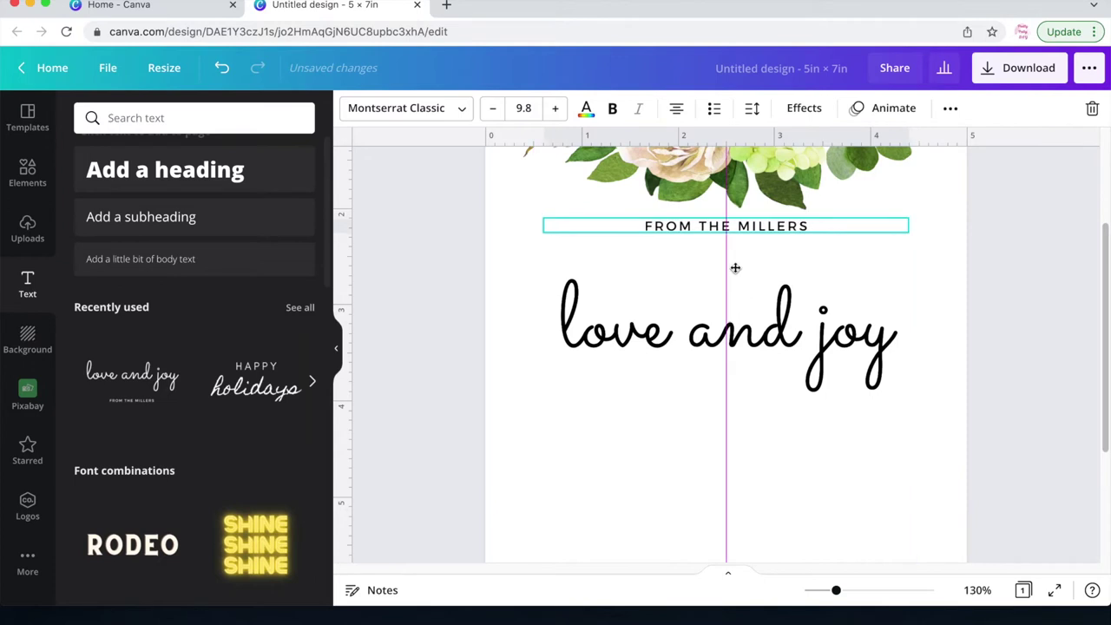
Step: Change the small caption to "PLEASE JOIN US FOR A" and the script heading to "Baby Shower"
{"action": "double_click", "coordinate": [712, 227]}
{"action": "type", "text": "PLEASE JOIN US FOR A"}
{"action": "left_click", "coordinate": [753, 335]}
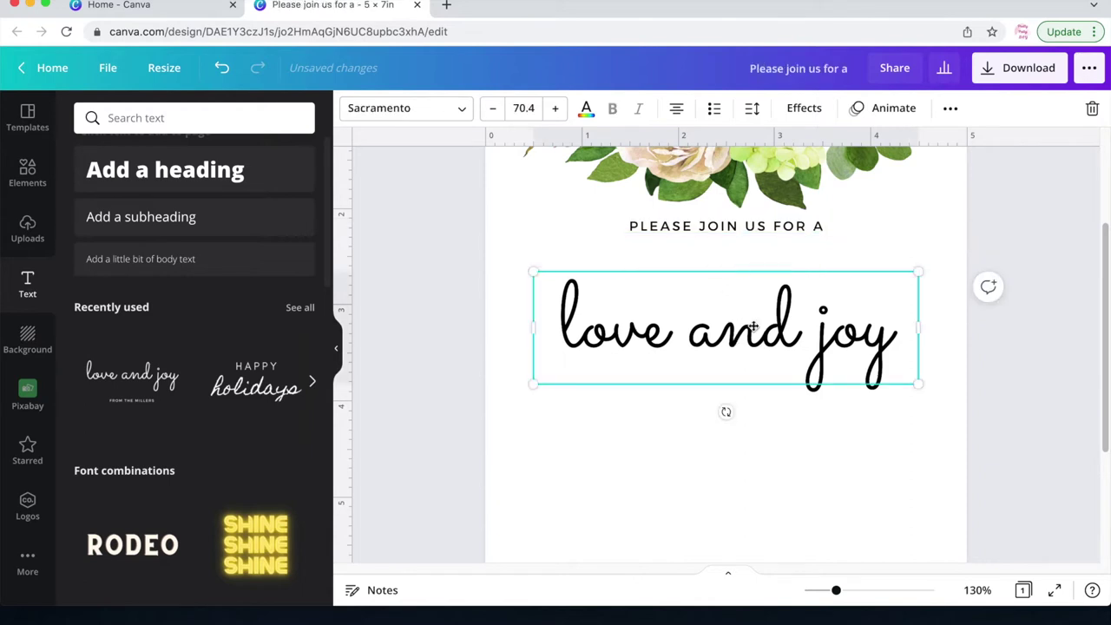
{"action": "left_click_drag", "start_coordinate": [752, 335], "coordinate": [752, 305]}
{"action": "double_click", "coordinate": [753, 306]}
{"action": "type", "text": "Baby Shower"}
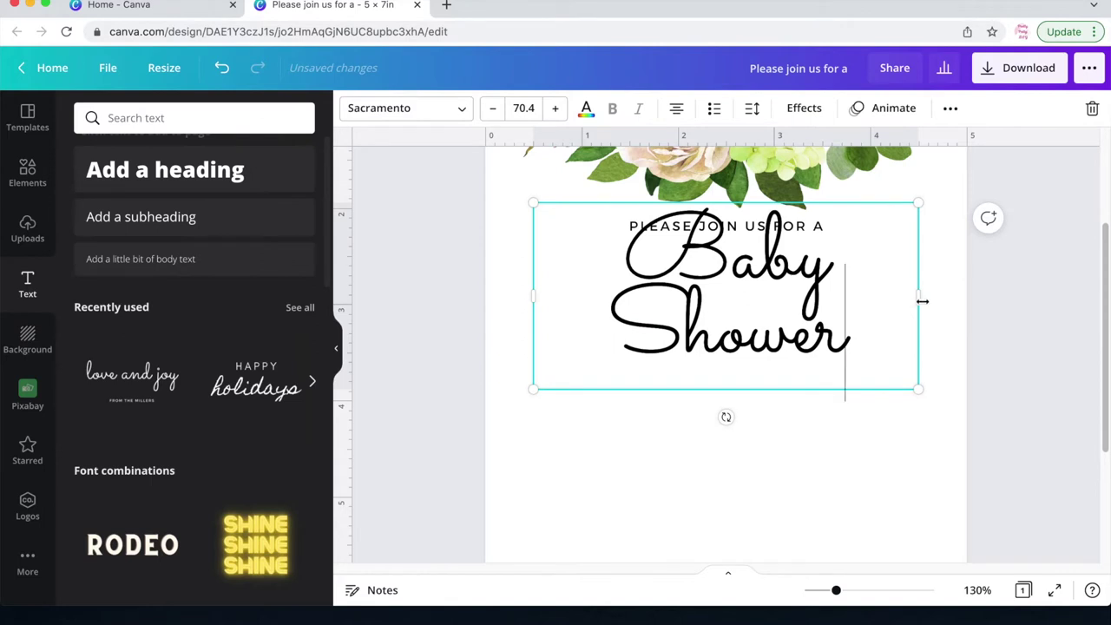
Step: Widen the "Baby Shower" heading to one line, scale it to font size 57.3 and position it beneath the caption
{"action": "left_click_drag", "start_coordinate": [920, 296], "coordinate": [967, 297]}
{"action": "left_click_drag", "start_coordinate": [536, 298], "coordinate": [493, 293]}
{"action": "left_click", "coordinate": [862, 359]}
{"action": "left_click", "coordinate": [937, 334]}
{"action": "left_click_drag", "start_coordinate": [966, 346], "coordinate": [875, 328]}
{"action": "left_click_drag", "start_coordinate": [737, 325], "coordinate": [758, 314]}
{"action": "left_click", "coordinate": [731, 366]}
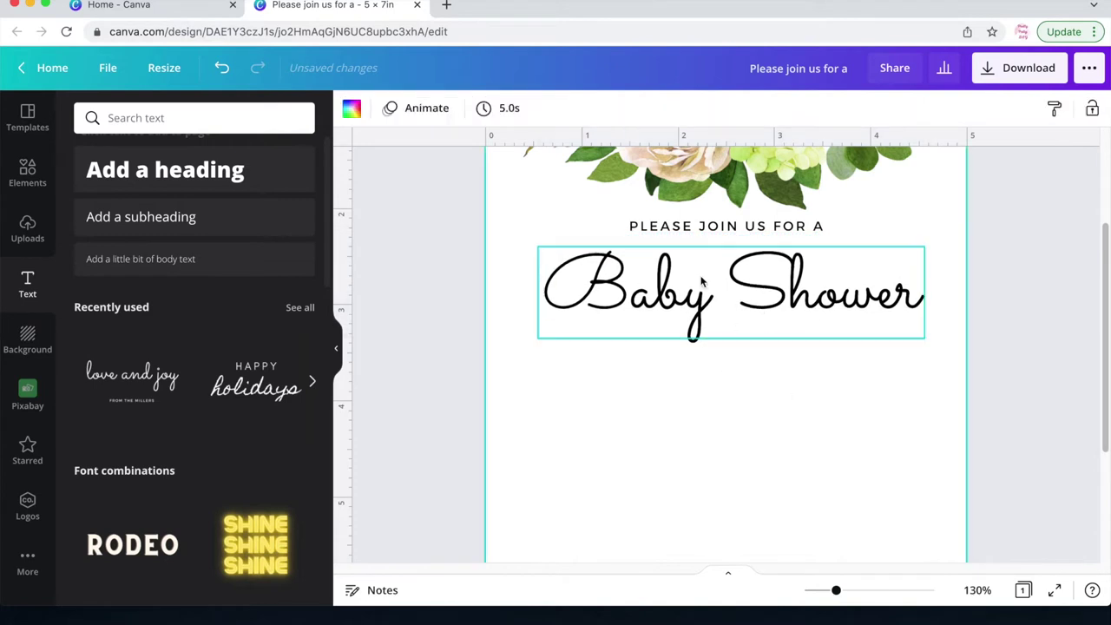
Step: Duplicate the "PLEASE JOIN US FOR A" caption, centre the copy below "Baby Shower" and change its text to "HONORING"
{"action": "left_click", "coordinate": [798, 327]}
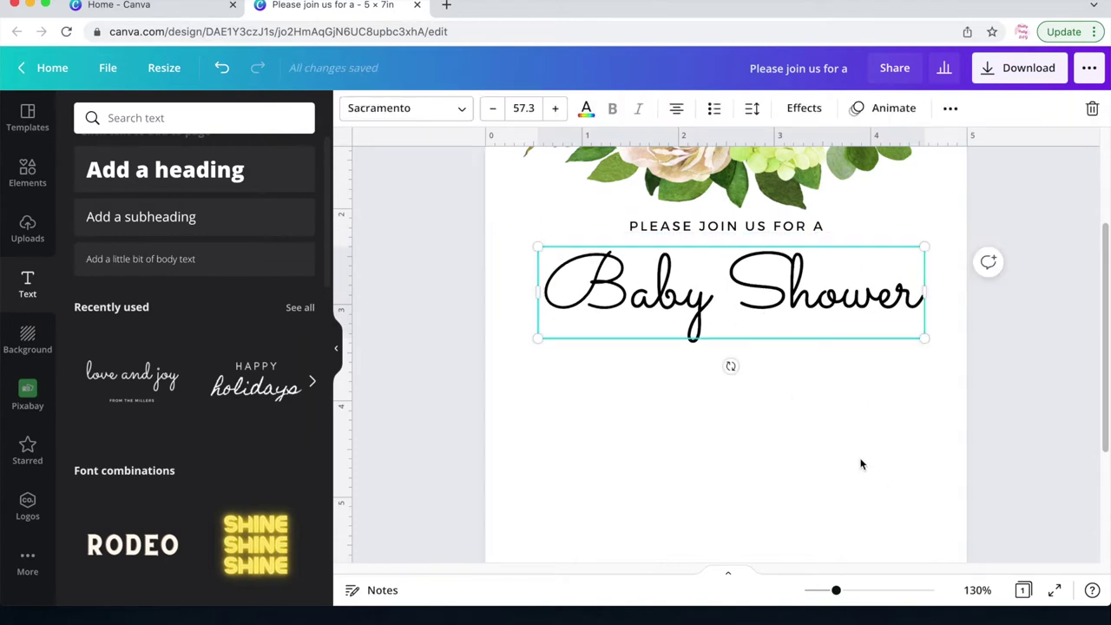
{"action": "left_click", "coordinate": [718, 228]}
{"action": "right_click", "coordinate": [718, 231]}
{"action": "right_click", "coordinate": [758, 329]}
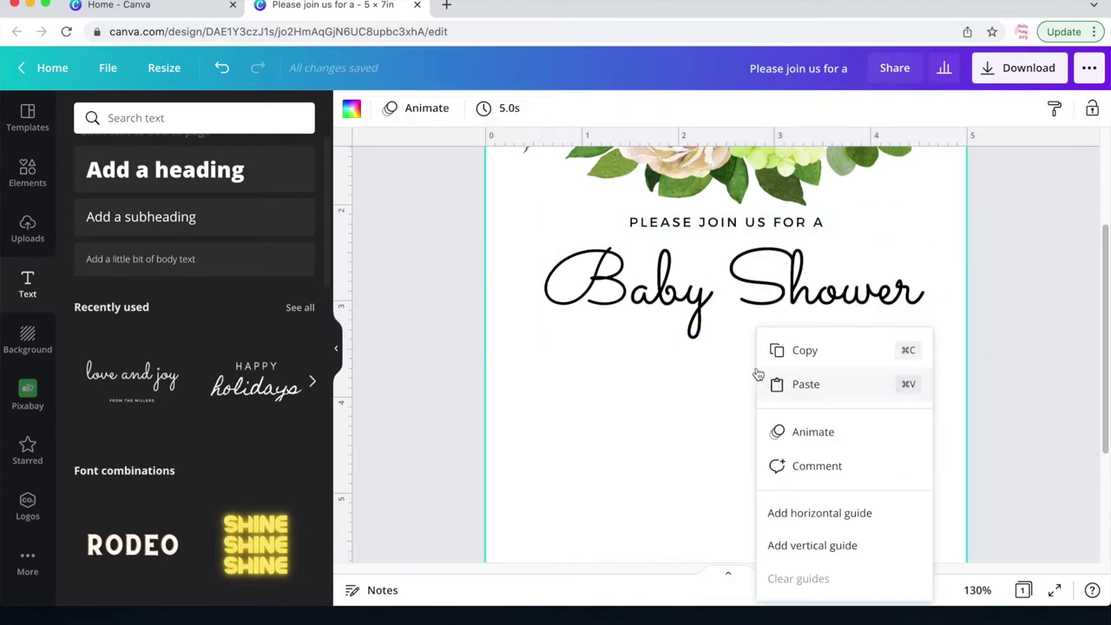
{"action": "left_click", "coordinate": [796, 386]}
{"action": "left_click_drag", "start_coordinate": [755, 267], "coordinate": [741, 395]}
{"action": "double_click", "coordinate": [727, 356]}
{"action": "type", "text": "HONORING"}
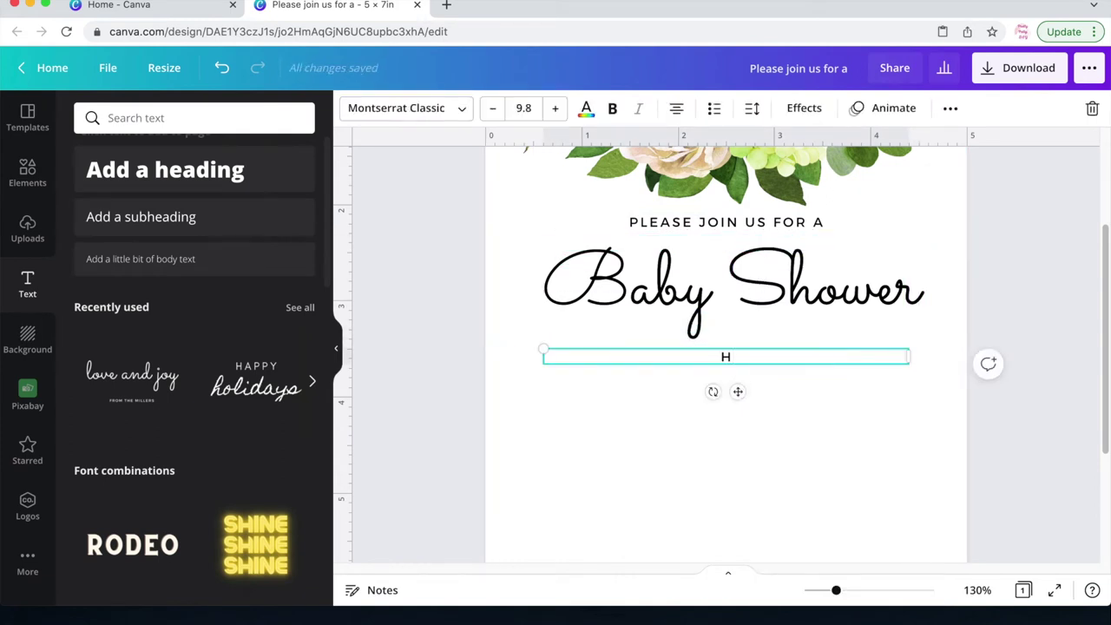
{"action": "left_click", "coordinate": [752, 434]}
Step: Copy the "Baby Shower" heading and place the duplicate below the "HONORING" line
{"action": "scroll", "coordinate": [742, 373], "scroll_direction": "down", "scroll_amount": 1}
{"action": "left_click", "coordinate": [729, 277]}
{"action": "right_click", "coordinate": [707, 232]}
{"action": "left_click", "coordinate": [719, 246]}
{"action": "scroll", "coordinate": [725, 411], "scroll_direction": "down", "scroll_amount": 1}
{"action": "left_click", "coordinate": [753, 389]}
{"action": "key", "text": "super+v"}
{"action": "left_click_drag", "start_coordinate": [755, 316], "coordinate": [753, 411]}
Step: Replace the duplicated script heading's text with the honoree's full name and widen its box so the name fits on one line
{"action": "double_click", "coordinate": [753, 412]}
{"action": "type", "text": "Mary SMo"}
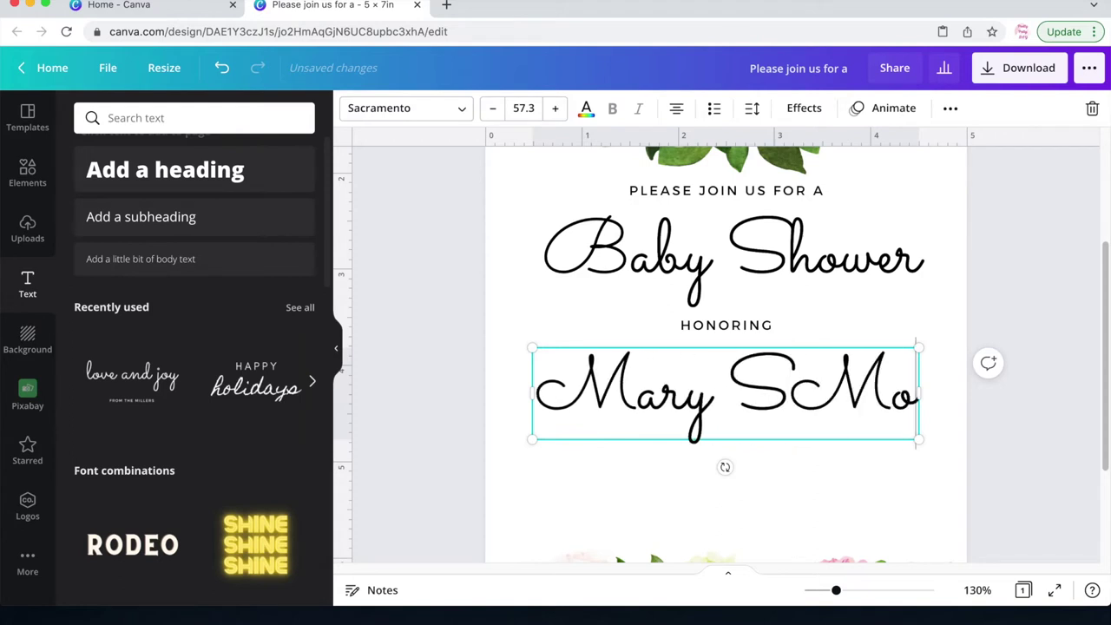
{"action": "type", "text": "th"}
{"action": "key", "text": "BackSpace"}
{"action": "key", "text": "BackSpace"}
{"action": "key", "text": "BackSpace"}
{"action": "type", "text": "ith"}
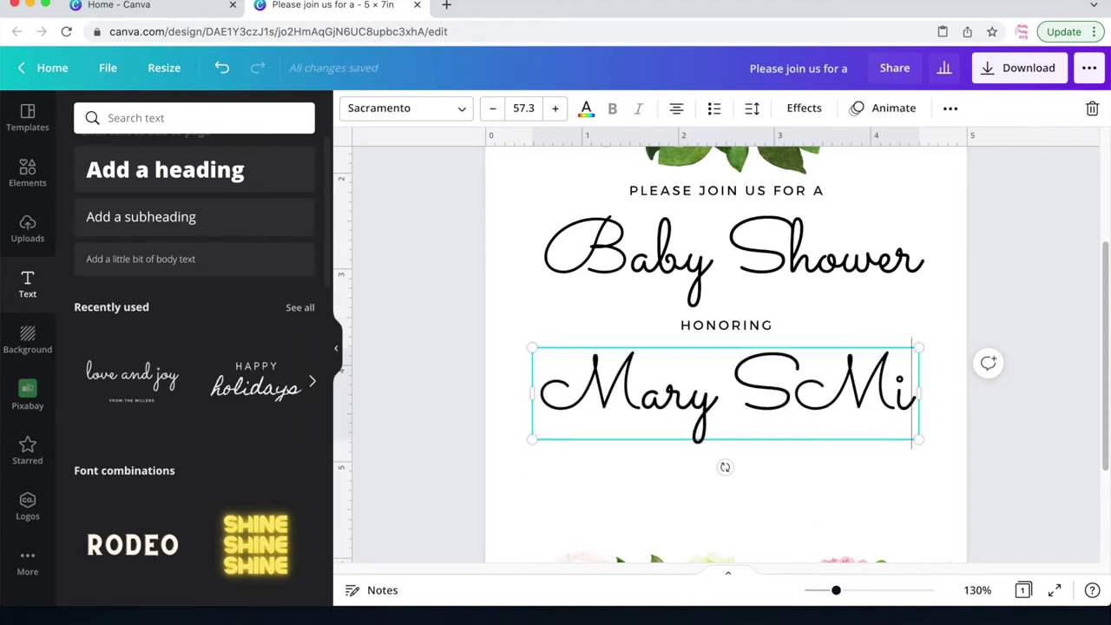
{"action": "left_click_drag", "start_coordinate": [918, 394], "coordinate": [963, 401]}
{"action": "key", "text": "Escape"}
{"action": "key", "text": "shift+Left"}
{"action": "key", "text": "shift+Left"}
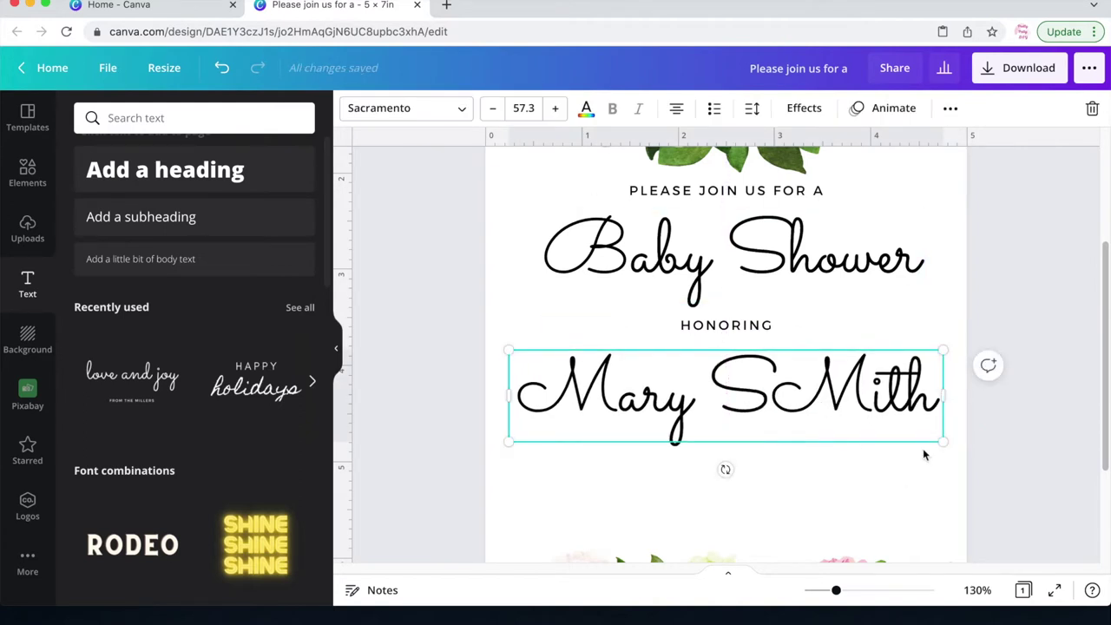
Step: Scale the honoree's name down slightly and centre it beneath the "HONORING" line
{"action": "left_click_drag", "start_coordinate": [940, 441], "coordinate": [873, 418]}
{"action": "left_click_drag", "start_coordinate": [711, 418], "coordinate": [747, 413]}
{"action": "left_click", "coordinate": [729, 457]}
{"action": "scroll", "coordinate": [820, 382], "scroll_direction": "down", "scroll_amount": 1}
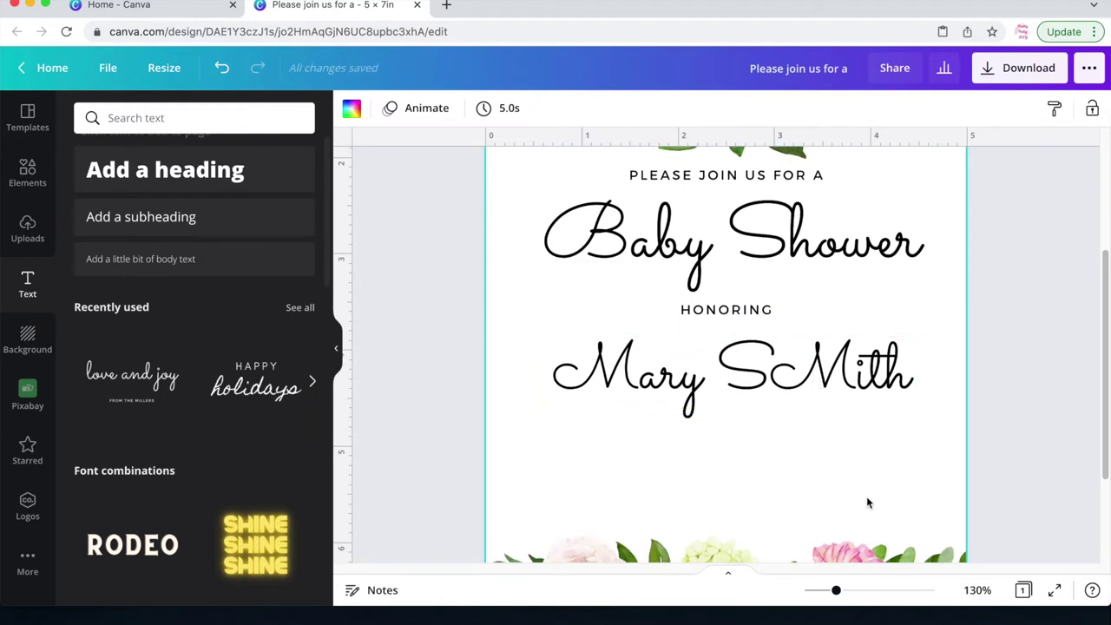
Step: Duplicate the "HONORING" caption and place the copy just below the honoree's name
{"action": "scroll", "coordinate": [815, 408], "scroll_direction": "down", "scroll_amount": 1}
{"action": "left_click", "coordinate": [746, 309]}
{"action": "key", "text": "super+d"}
{"action": "left_click_drag", "start_coordinate": [759, 355], "coordinate": [744, 454]}
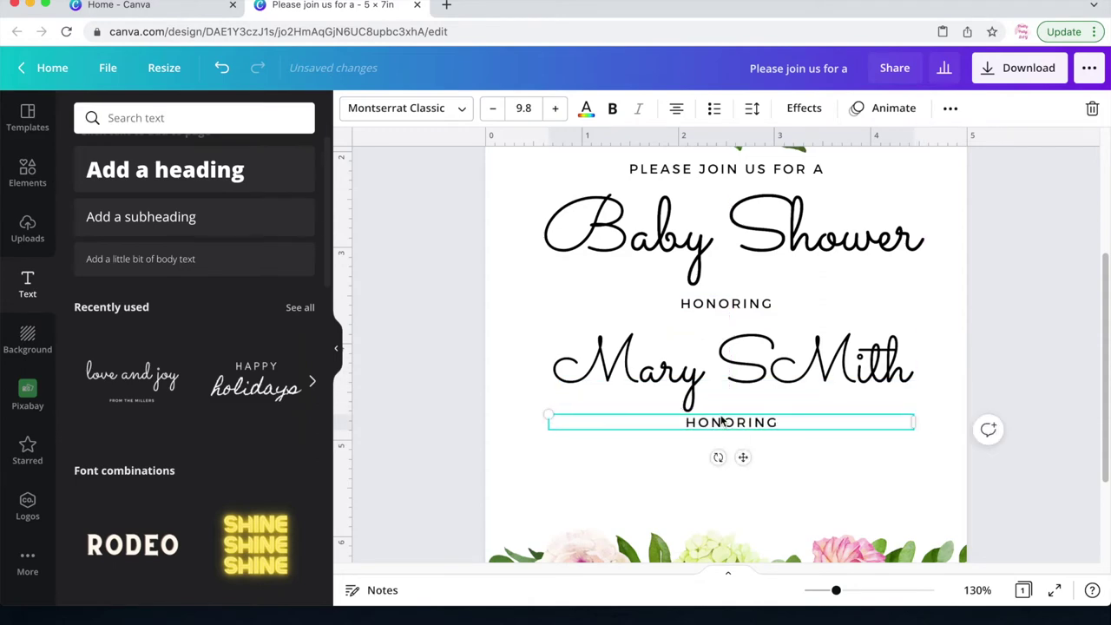
{"action": "left_click_drag", "start_coordinate": [836, 590], "coordinate": [834, 592]}
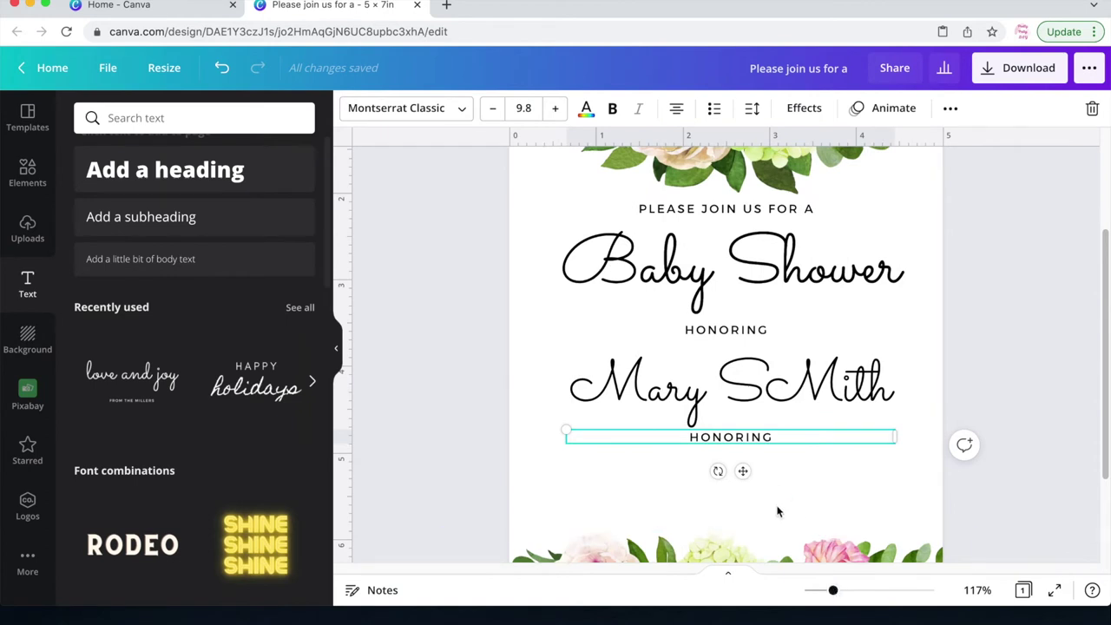
Step: Change the duplicated caption's text to "SUNDAY JUNE 11 2022"
{"action": "double_click", "coordinate": [731, 436]}
{"action": "type", "text": "SUNDAY AUGUST"}
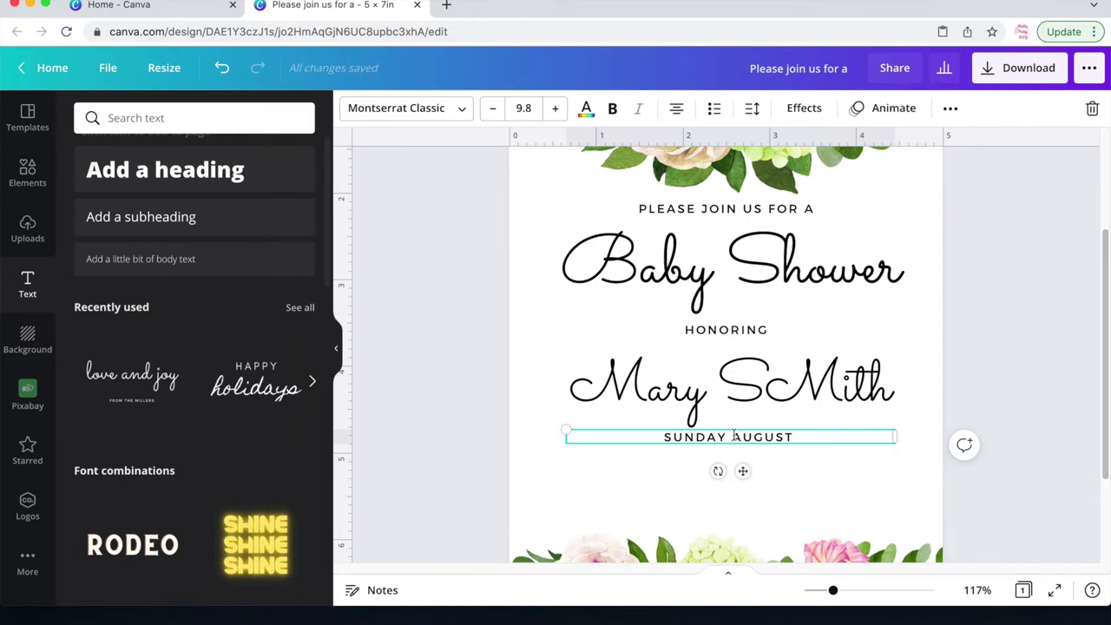
{"action": "key", "text": "BackSpace"}
{"action": "key", "text": "BackSpace"}
{"action": "key", "text": "BackSpace"}
{"action": "key", "text": "BackSpace"}
{"action": "key", "text": "BackSpace"}
{"action": "key", "text": "BackSpace"}
{"action": "key", "text": "BackSpace"}
{"action": "key", "text": "BackSpace"}
{"action": "type", "text": "IN"}
{"action": "key", "text": "BackSpace"}
{"action": "key", "text": "BackSpace"}
{"action": "key", "text": "BackSpace"}
{"action": "type", "text": "JUNE 11 2022"}
{"action": "left_click", "coordinate": [772, 450]}
{"action": "left_click", "coordinate": [778, 442]}
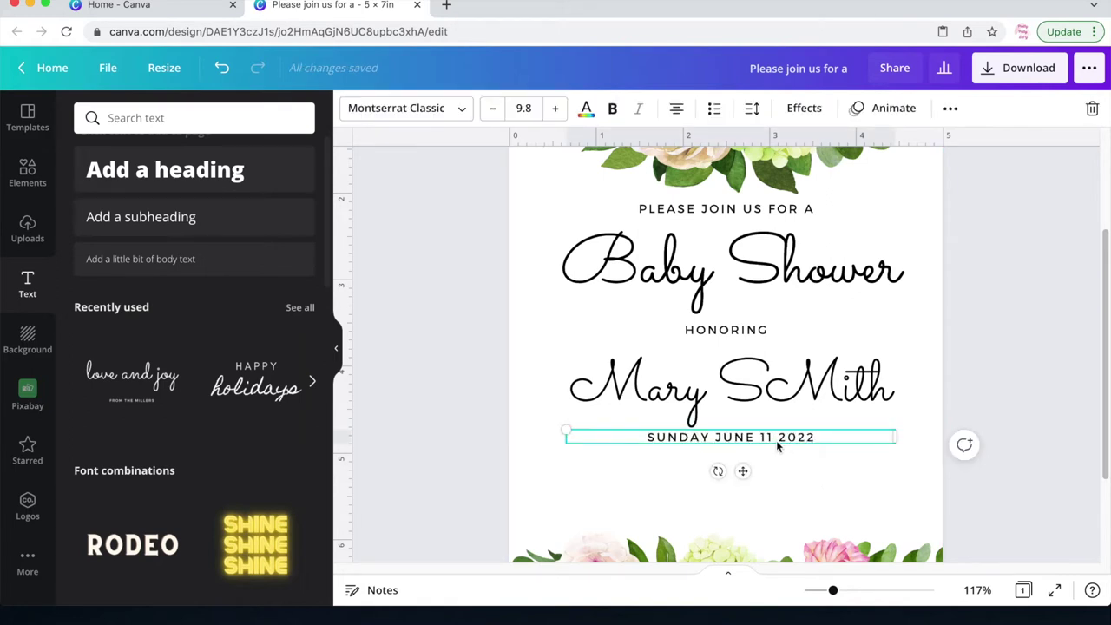
Step: Copy the date line and centre the pasted copy directly beneath it
{"action": "right_click", "coordinate": [772, 437]}
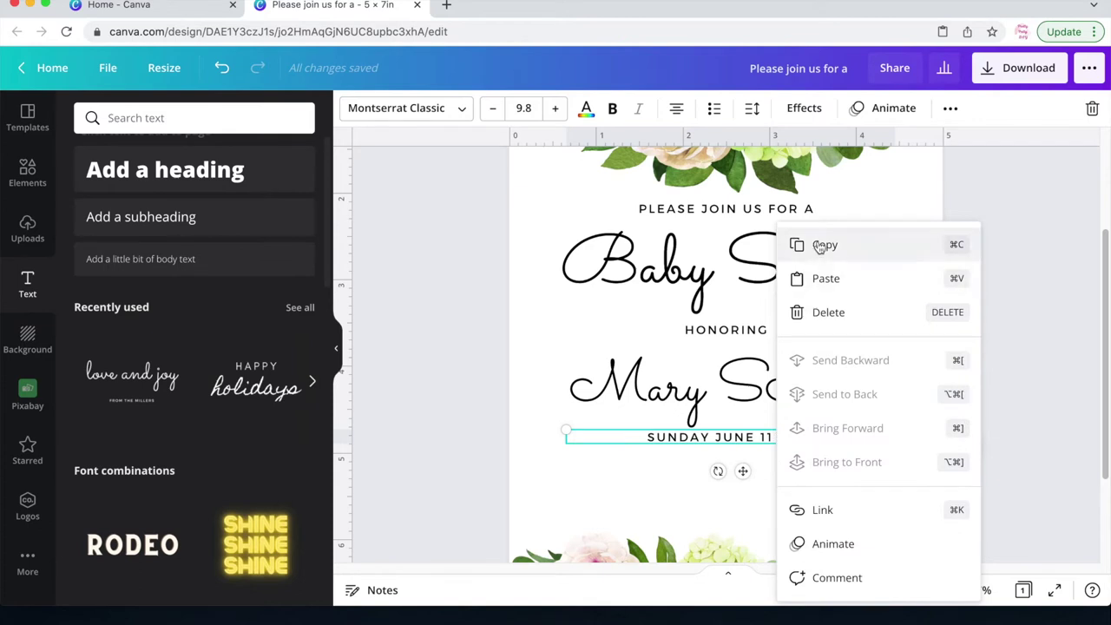
{"action": "left_click", "coordinate": [820, 243]}
{"action": "scroll", "coordinate": [811, 394], "scroll_direction": "down", "scroll_amount": 3}
{"action": "right_click", "coordinate": [772, 337]}
{"action": "left_click", "coordinate": [819, 384]}
{"action": "left_click_drag", "start_coordinate": [762, 352], "coordinate": [744, 360]}
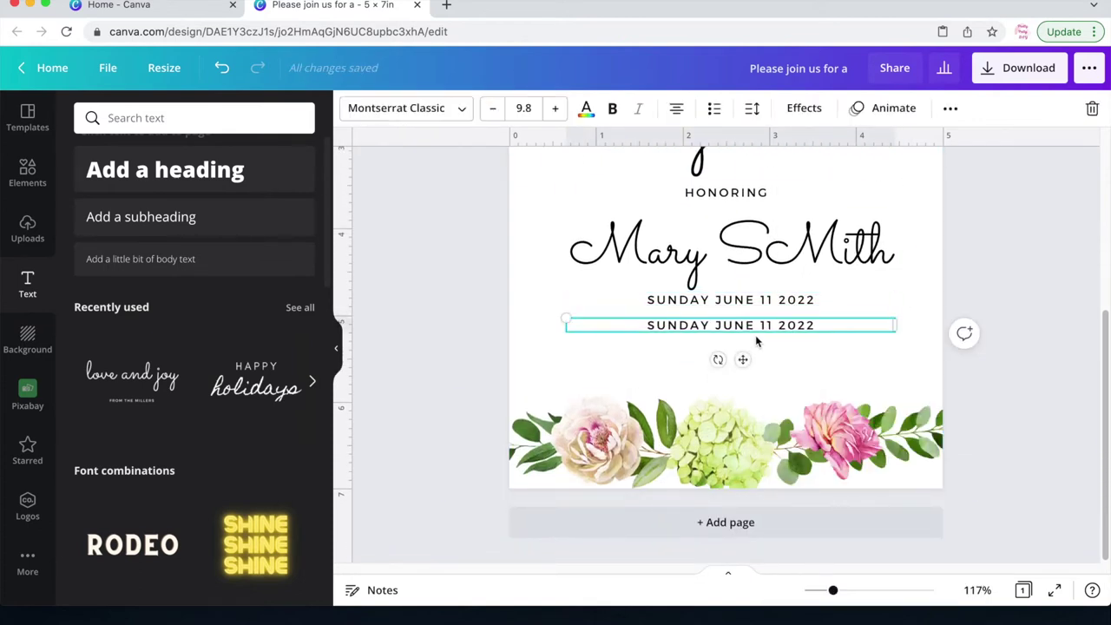
Step: Replace the copied line's text with the event's street address and its postal code on a second line
{"action": "double_click", "coordinate": [765, 326]}
{"action": "type", "text": "1223"}
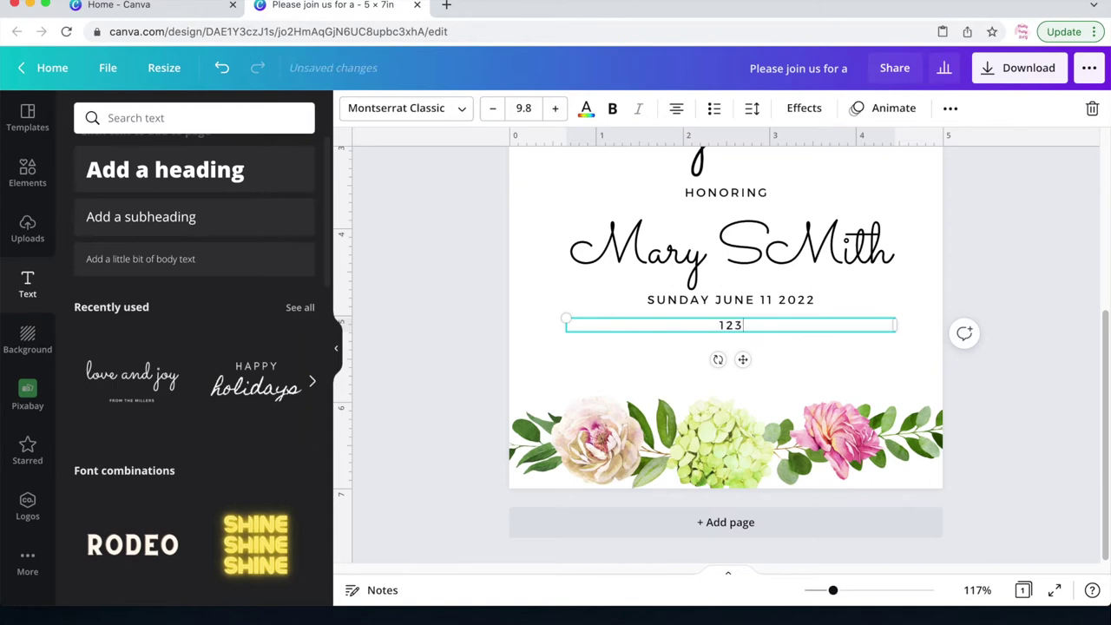
{"action": "type", "text": " ADDRESS "}
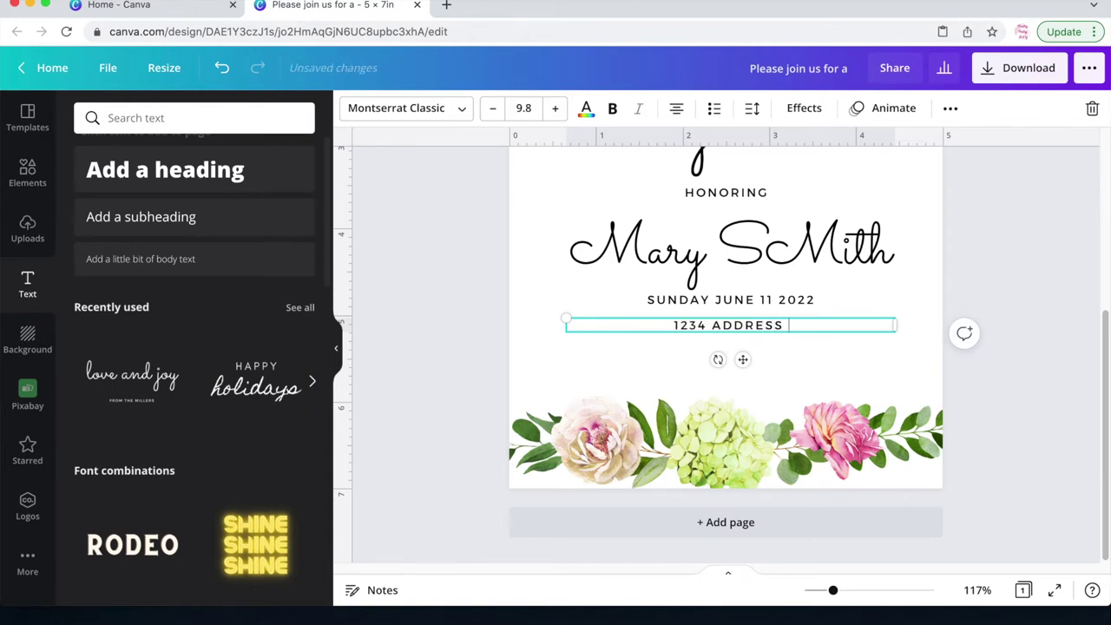
{"action": "type", "text": "ST"}
{"action": "key", "text": "Return"}
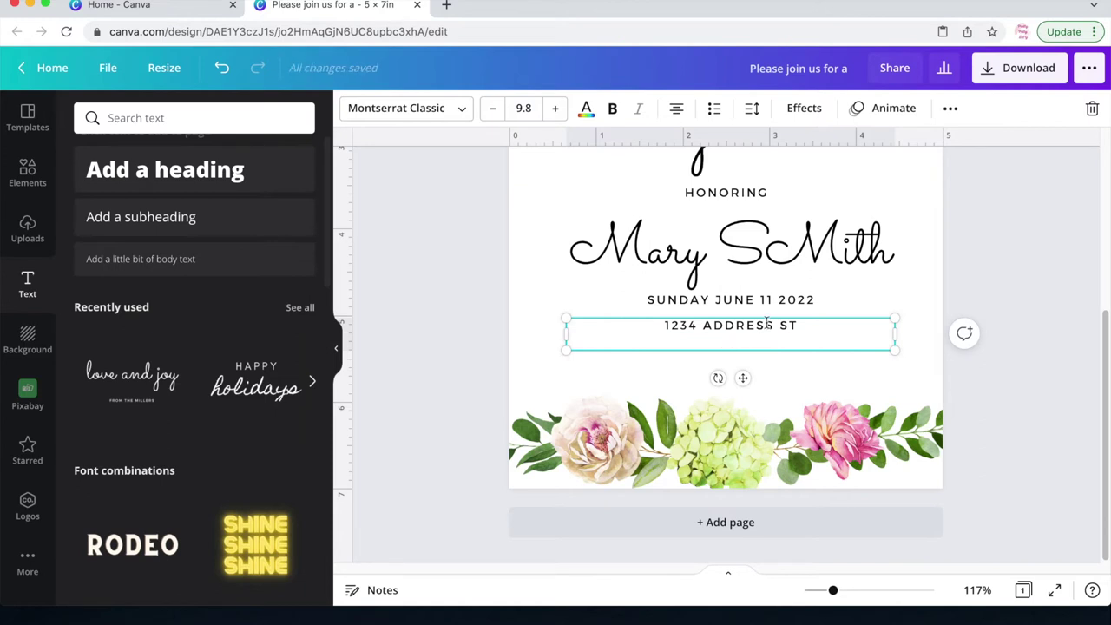
{"action": "left_click", "coordinate": [828, 374]}
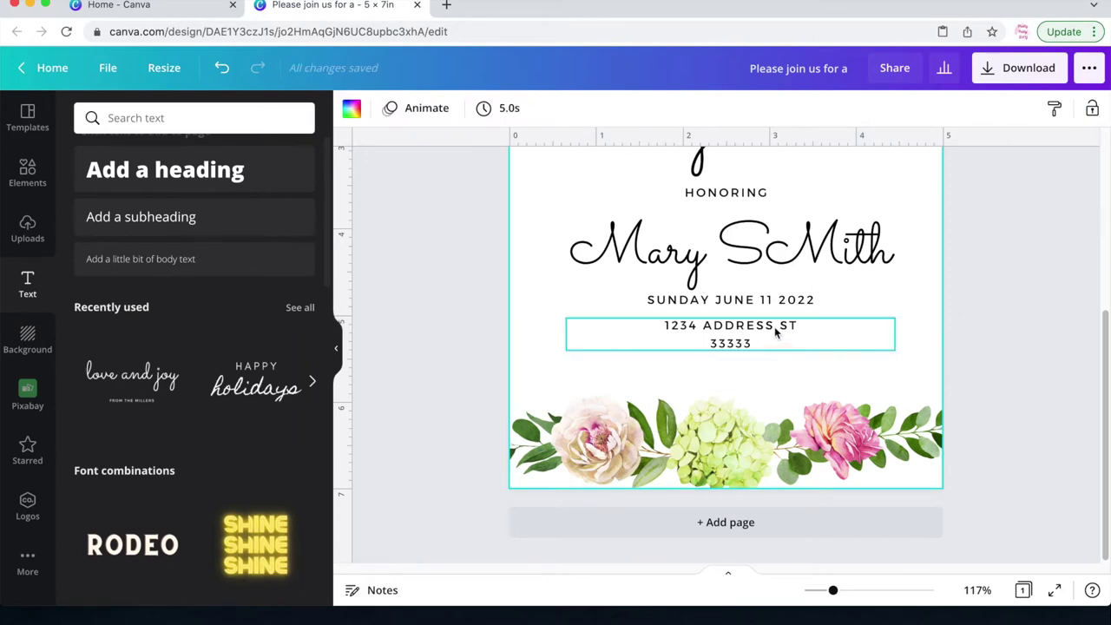
Step: Select all six text blocks, scale them down together until the small lines reach font size 8.8, and centre them on the page
{"action": "scroll", "coordinate": [775, 332], "scroll_direction": "up", "scroll_amount": 5}
{"action": "left_click", "coordinate": [725, 288]}
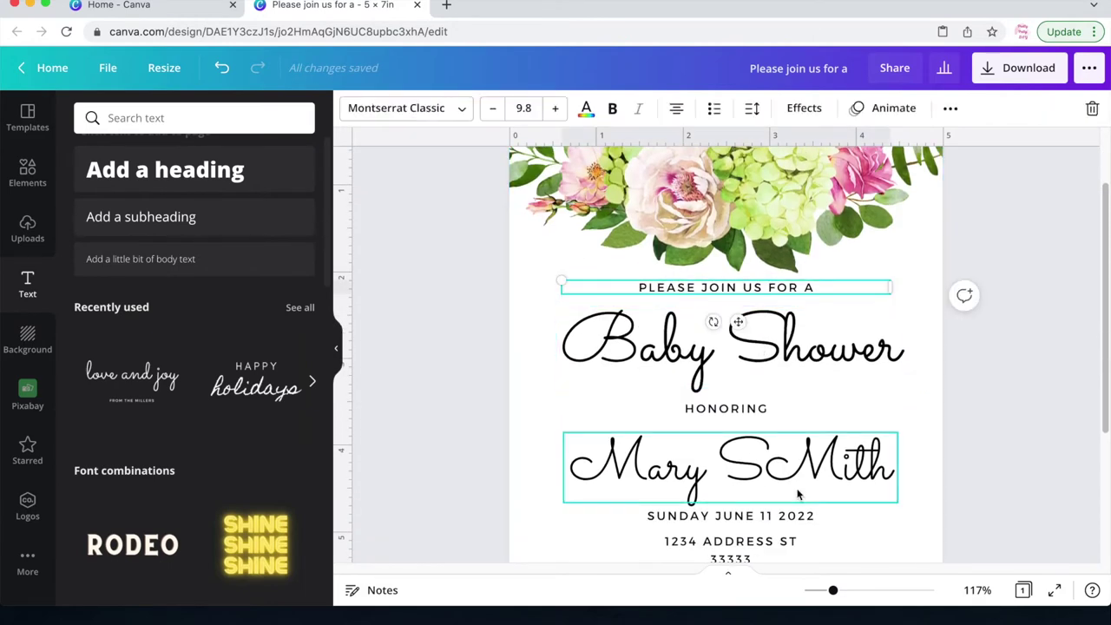
{"action": "left_click_drag", "start_coordinate": [832, 590], "coordinate": [822, 590]}
{"action": "left_click", "coordinate": [748, 342], "text": "shift"}
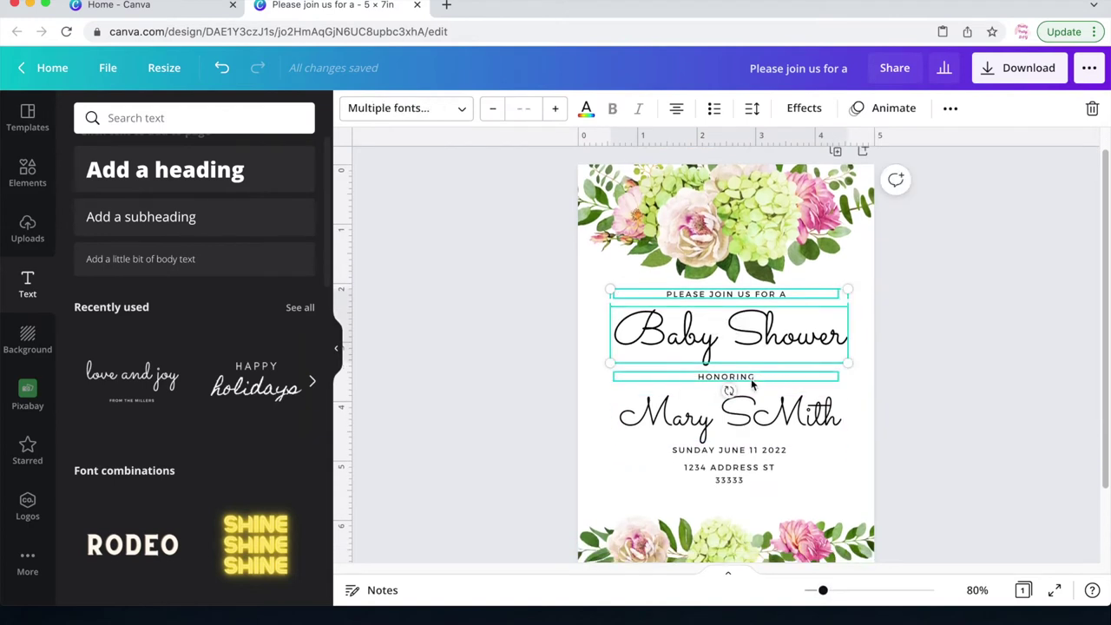
{"action": "left_click", "coordinate": [752, 377], "text": "shift"}
{"action": "left_click", "coordinate": [737, 415], "text": "shift"}
{"action": "left_click", "coordinate": [733, 450], "text": "shift"}
{"action": "left_click", "coordinate": [739, 473], "text": "shift"}
{"action": "left_click_drag", "start_coordinate": [843, 480], "coordinate": [831, 461]}
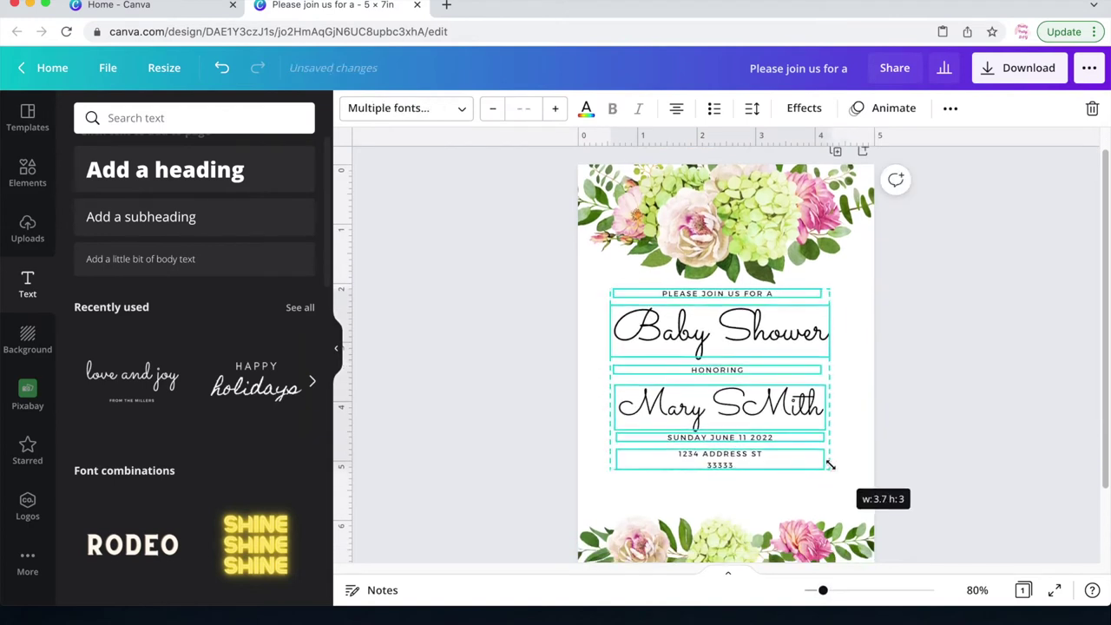
{"action": "left_click", "coordinate": [775, 478]}
Step: Copy the address block and place the pasted copy below it, above the lower flower garland
{"action": "left_click", "coordinate": [772, 457]}
{"action": "right_click", "coordinate": [751, 462]}
{"action": "left_click", "coordinate": [794, 244]}
{"action": "scroll", "coordinate": [772, 434], "scroll_direction": "down", "scroll_amount": 1}
{"action": "right_click", "coordinate": [770, 469]}
{"action": "left_click", "coordinate": [811, 384]}
{"action": "left_click_drag", "start_coordinate": [748, 467], "coordinate": [743, 484]}
Step: Replace the copied address block's text with "RSVP TO" followed by the contact's phone number
{"action": "double_click", "coordinate": [750, 475]}
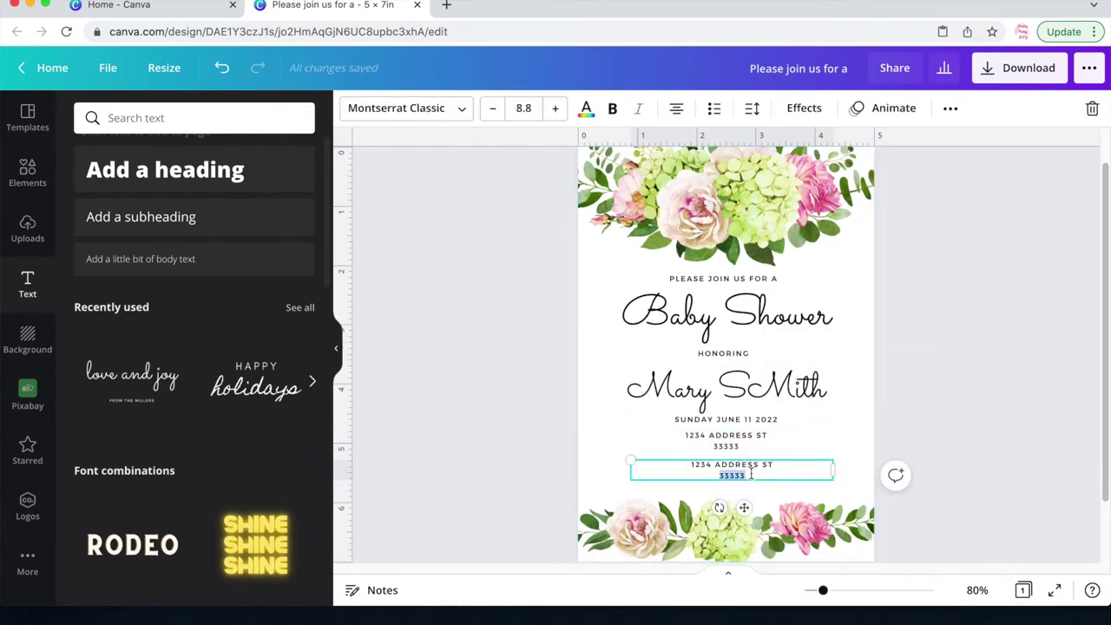
{"action": "left_click_drag", "start_coordinate": [759, 474], "coordinate": [719, 466]}
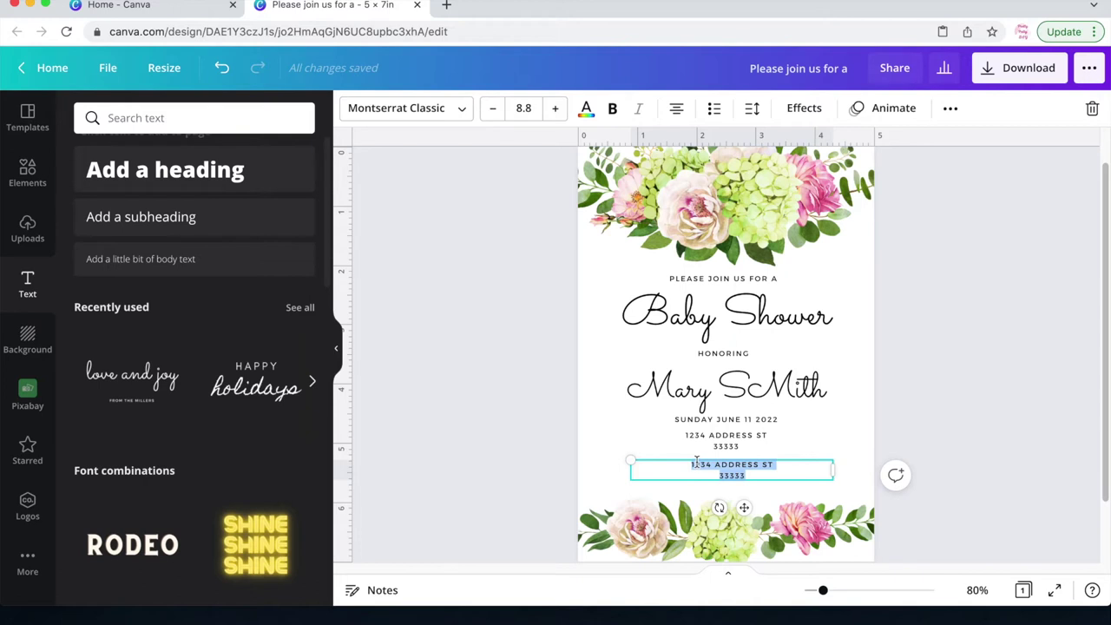
{"action": "type", "text": "TO 111"}
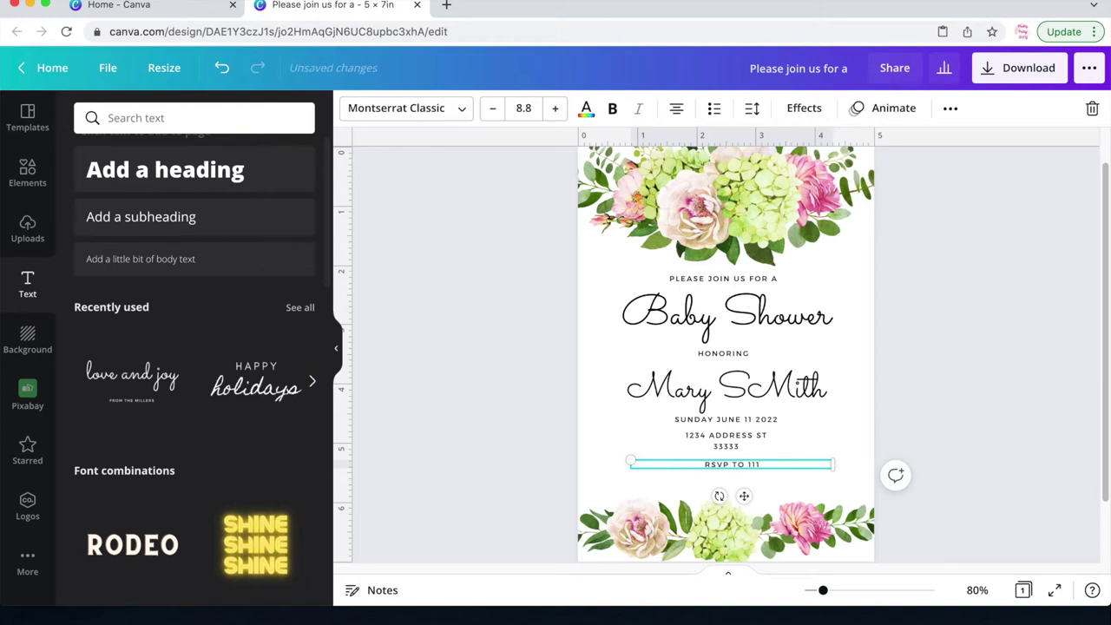
{"action": "type", "text": ".222.2222"}
{"action": "scroll", "coordinate": [814, 429], "scroll_direction": "down", "scroll_amount": 2}
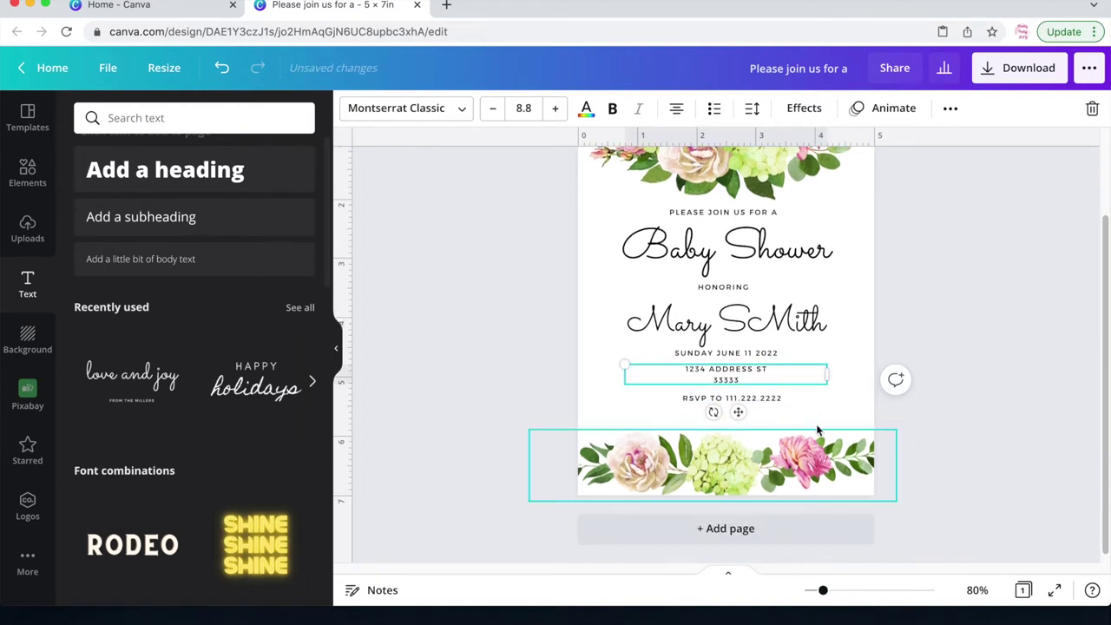
{"action": "left_click", "coordinate": [806, 423]}
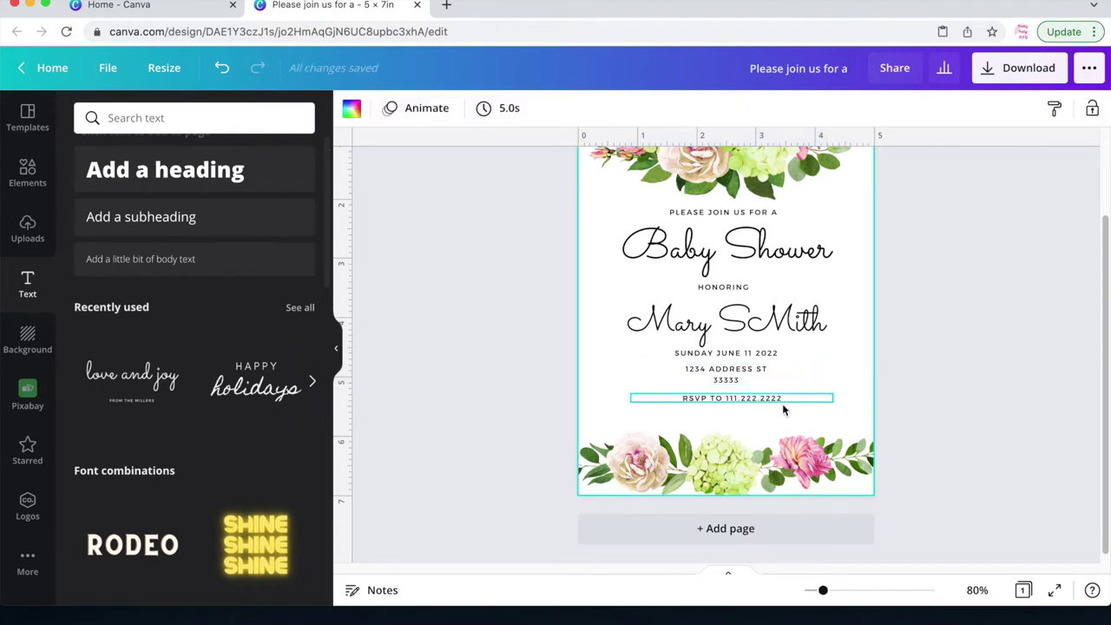
{"action": "scroll", "coordinate": [782, 382], "scroll_direction": "up", "scroll_amount": 2}
{"action": "scroll", "coordinate": [867, 382], "scroll_direction": "down", "scroll_amount": 3}
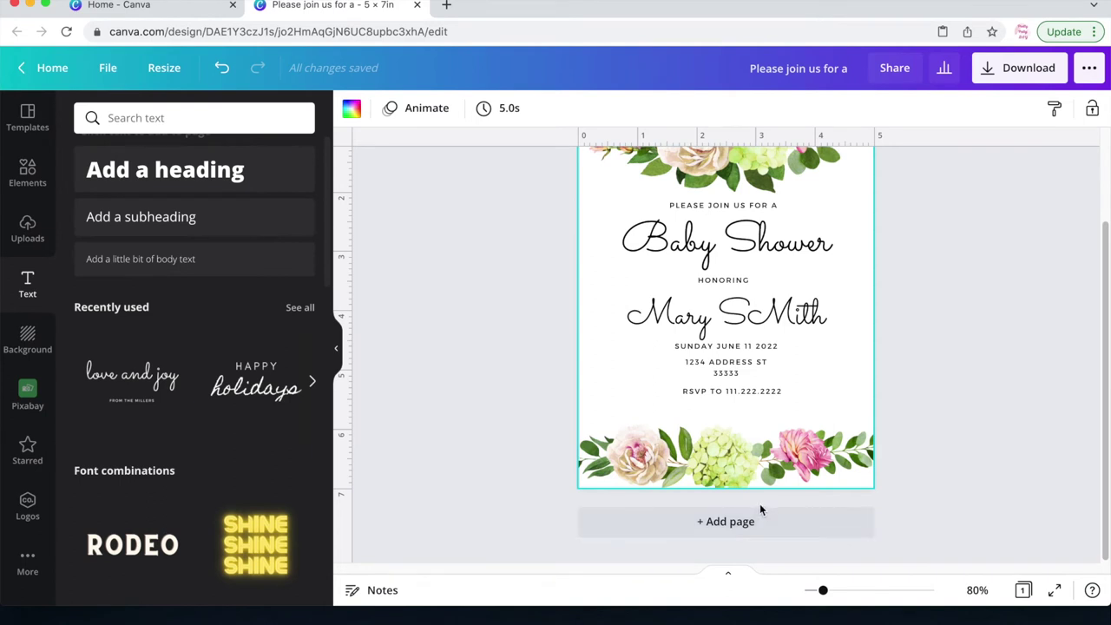
{"action": "left_click", "coordinate": [899, 498]}
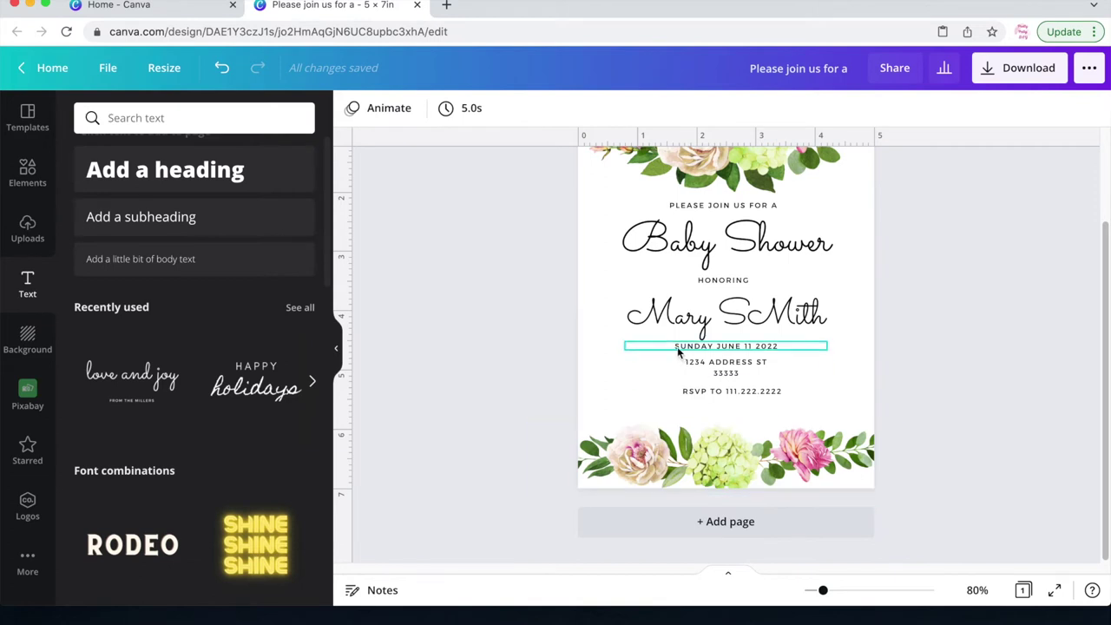
{"action": "scroll", "coordinate": [677, 346], "scroll_direction": "up", "scroll_amount": 1}
Step: Create a new custom-size design 3.5 in wide and 2 in high
{"action": "left_click", "coordinate": [108, 68]}
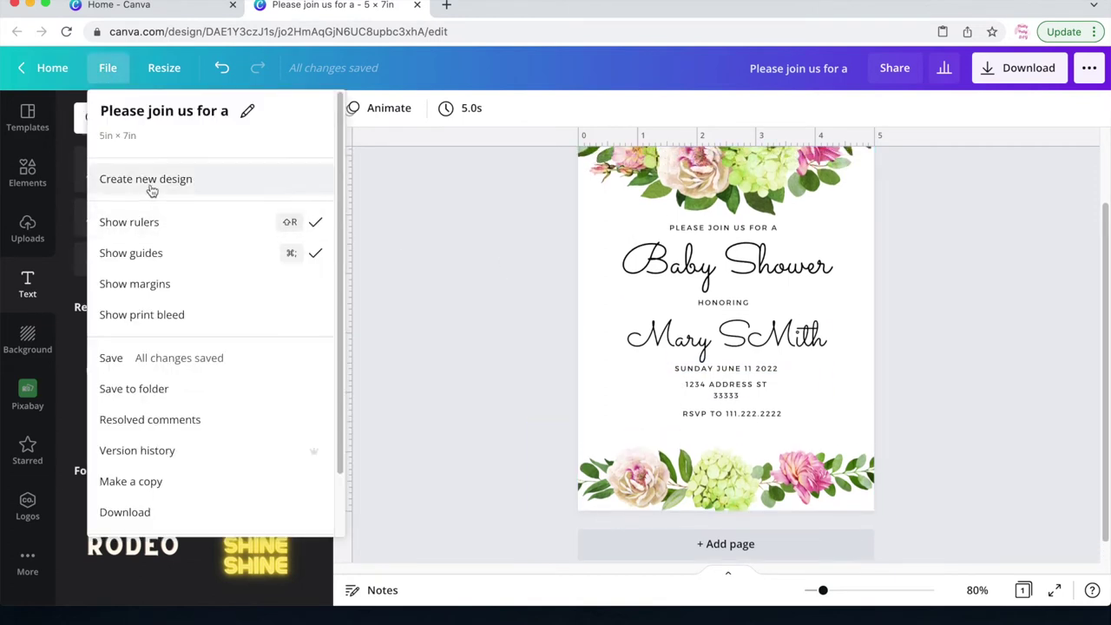
{"action": "left_click", "coordinate": [148, 188]}
{"action": "left_click", "coordinate": [145, 158]}
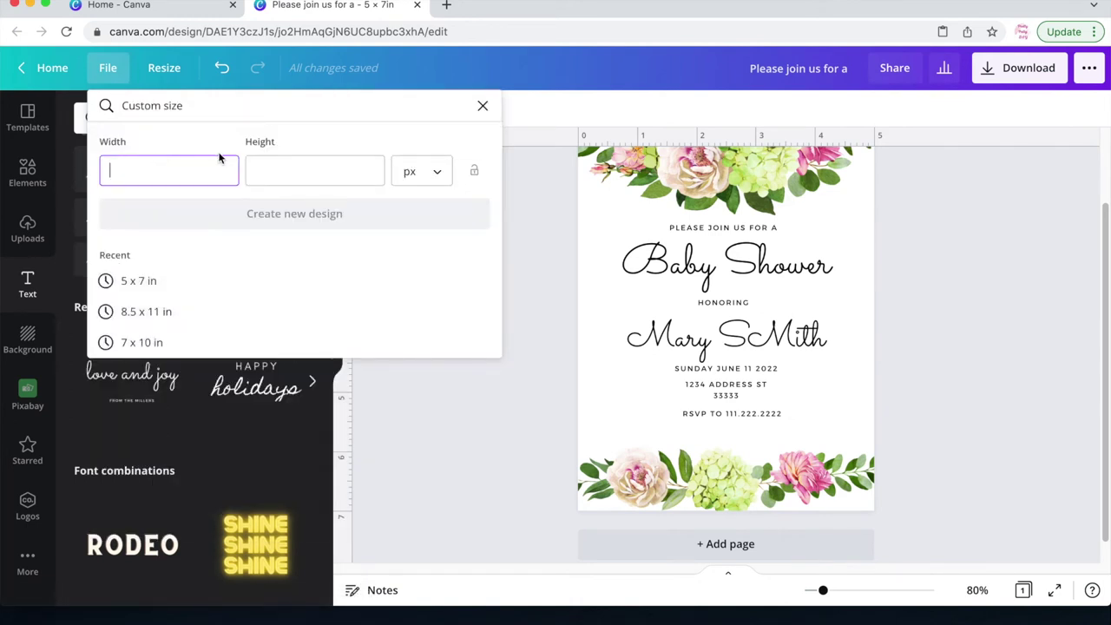
{"action": "left_click", "coordinate": [426, 171]}
{"action": "left_click", "coordinate": [459, 204]}
{"action": "left_click", "coordinate": [198, 176]}
{"action": "type", "text": "3.5"}
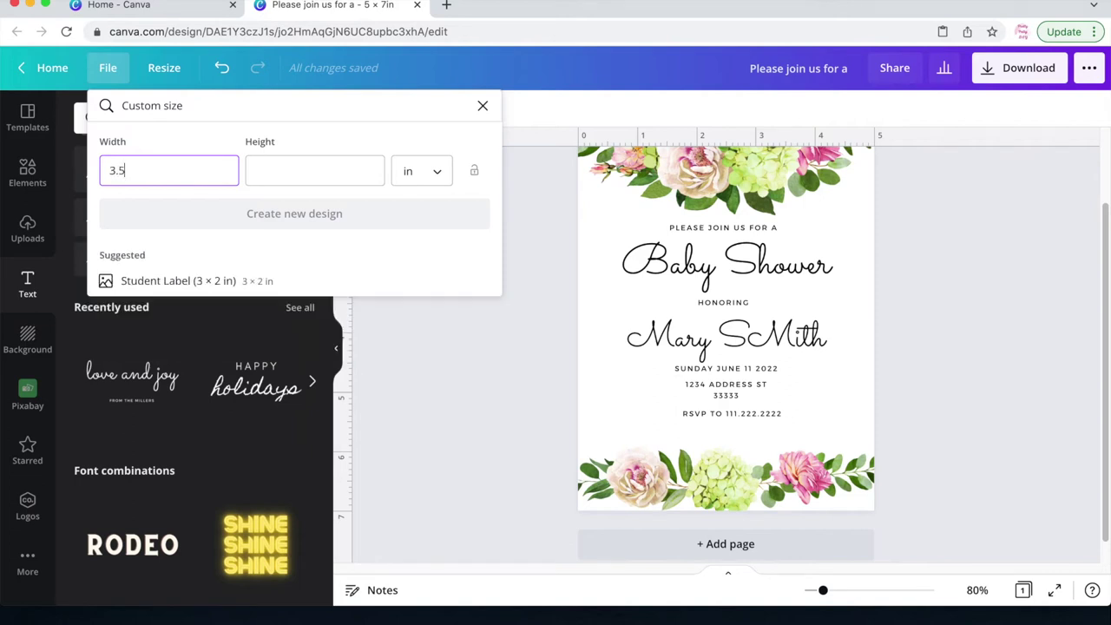
{"action": "left_click", "coordinate": [325, 164]}
{"action": "type", "text": "2"}
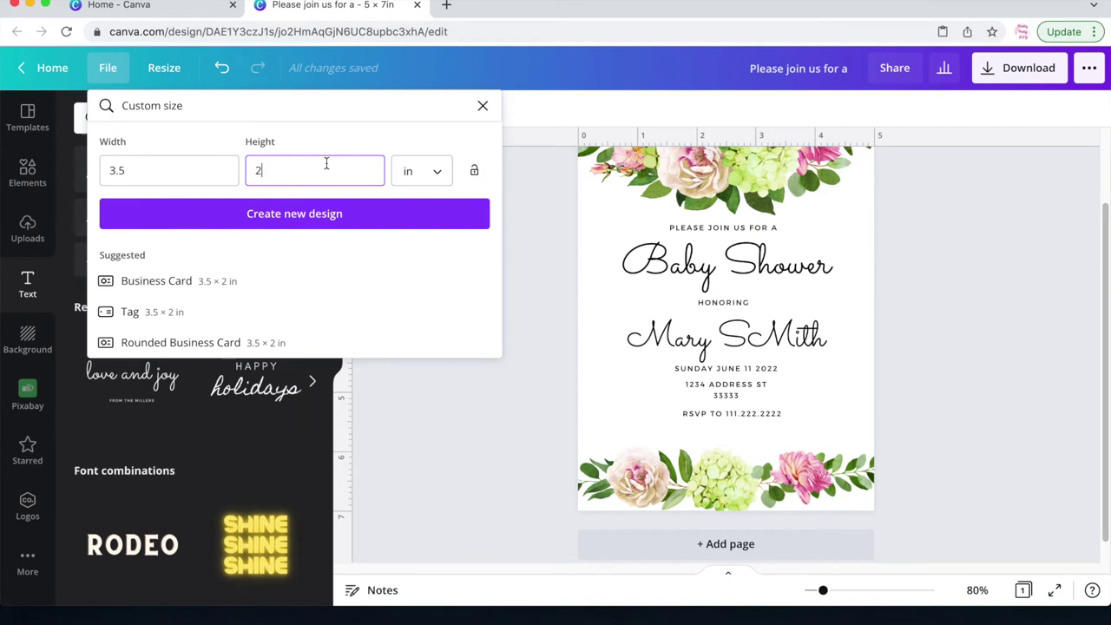
{"action": "left_click", "coordinate": [290, 217]}
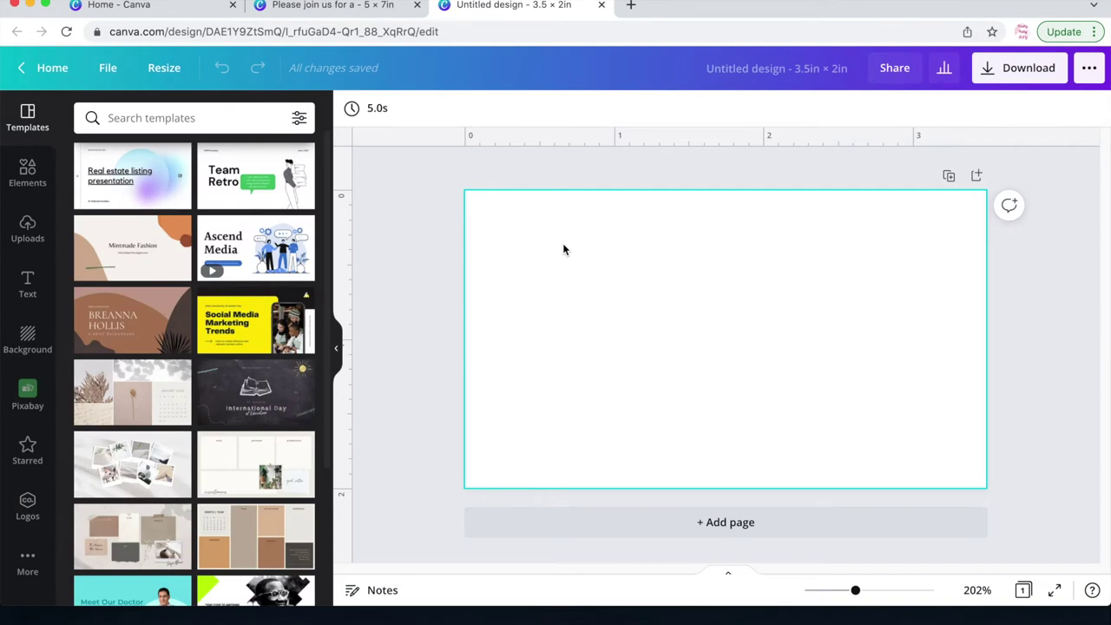
{"action": "left_click", "coordinate": [30, 178]}
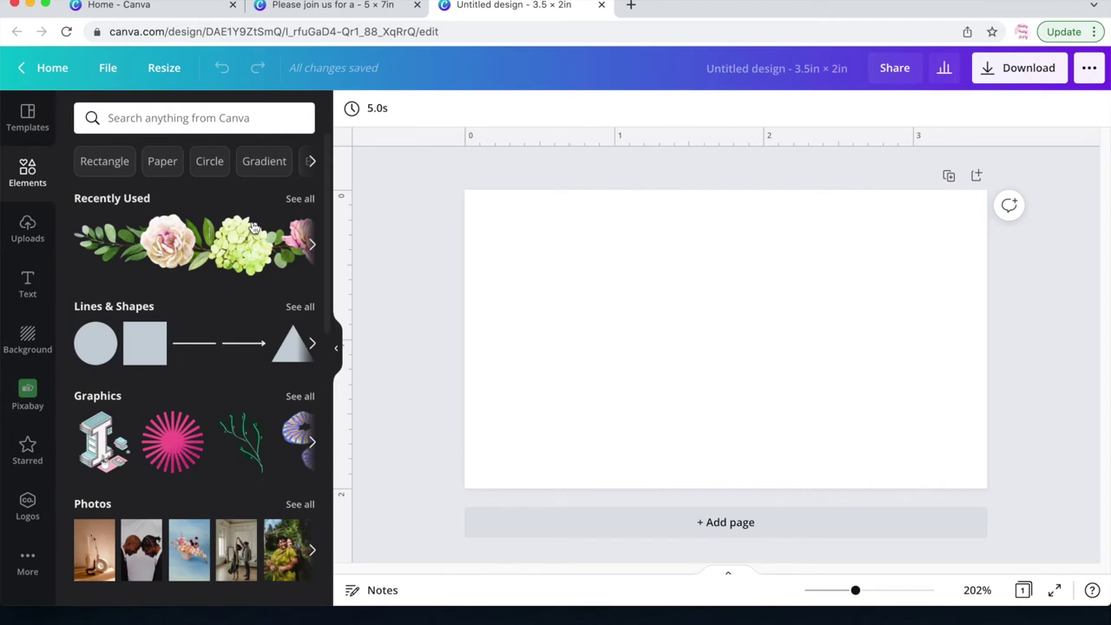
{"action": "left_click", "coordinate": [158, 249]}
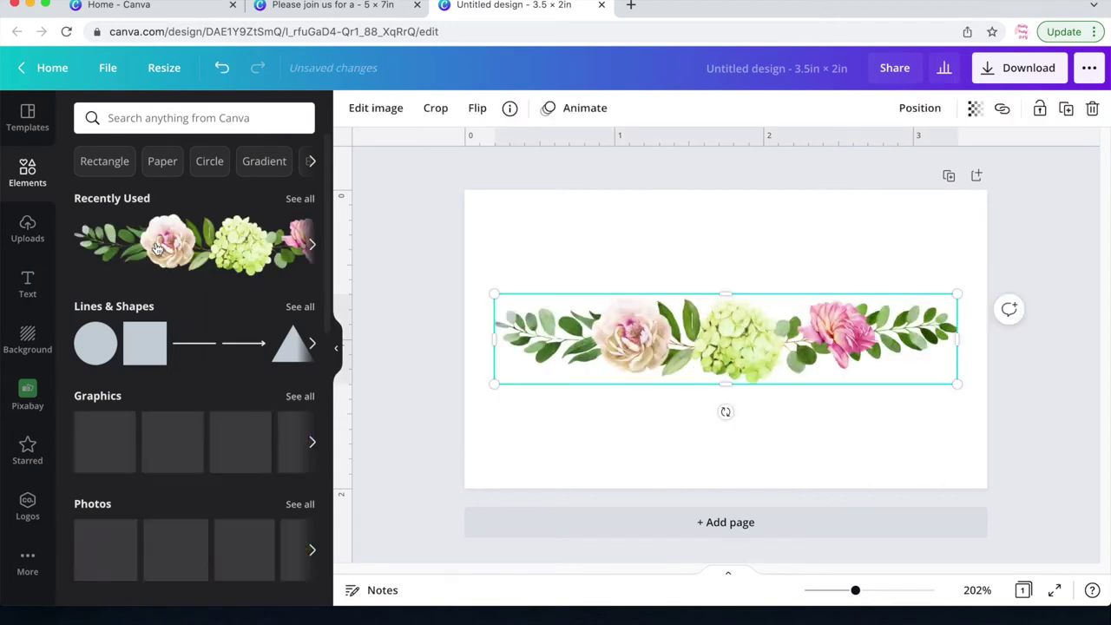
{"action": "key", "text": "Delete"}
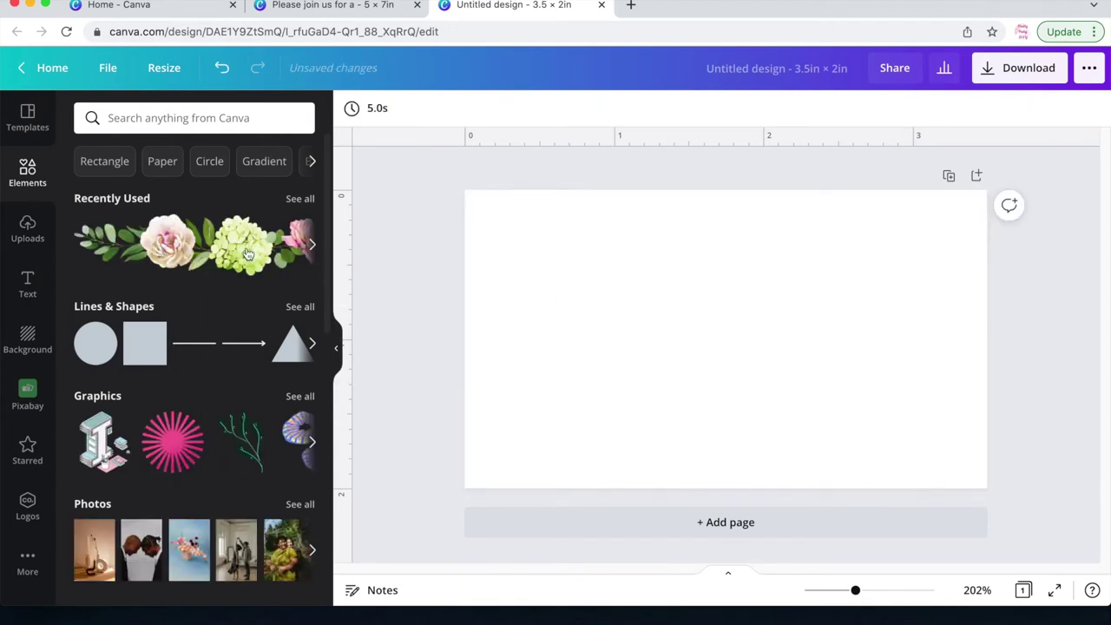
Step: From the recently used elements, show more graphics like the peony, hydrangea and rose garland
{"action": "left_click", "coordinate": [303, 205]}
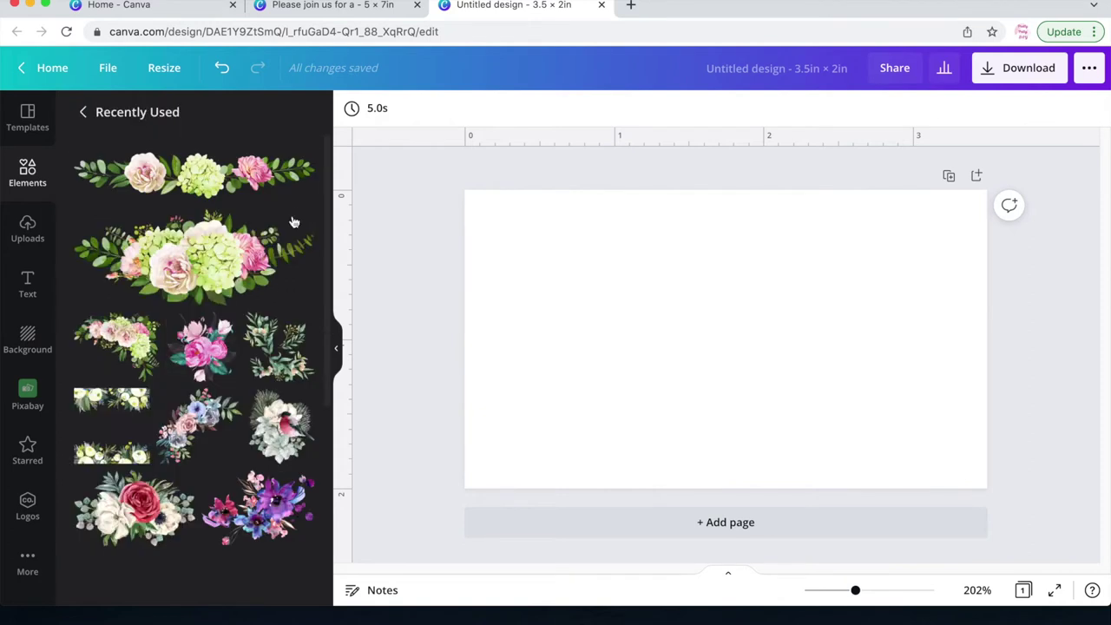
{"action": "left_click", "coordinate": [302, 161]}
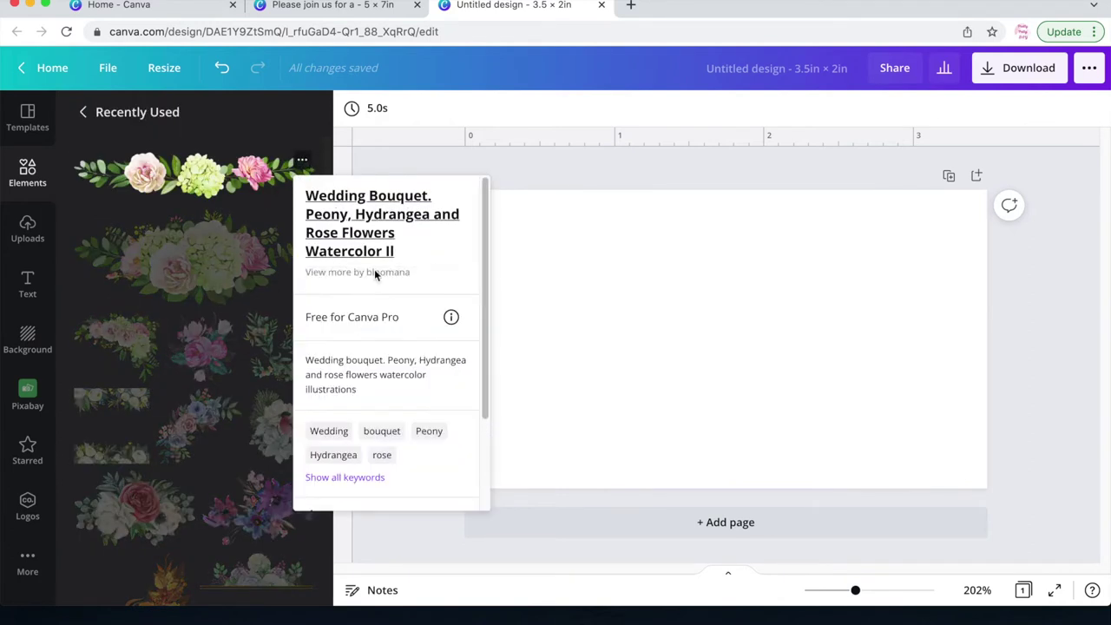
{"action": "scroll", "coordinate": [355, 443], "scroll_direction": "down", "scroll_amount": 3}
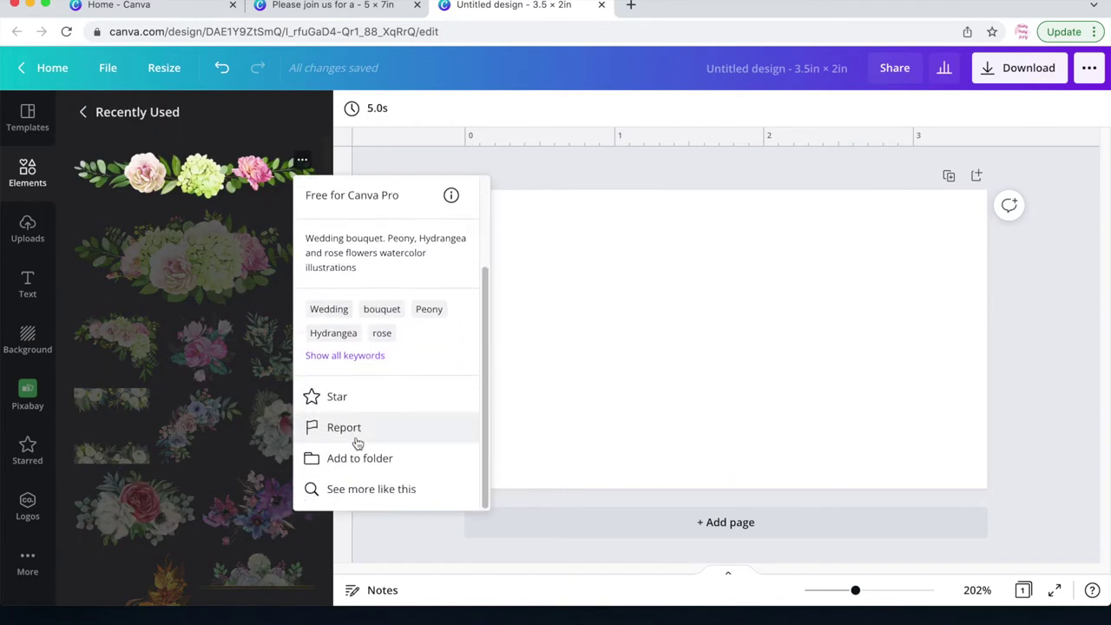
{"action": "left_click", "coordinate": [387, 491]}
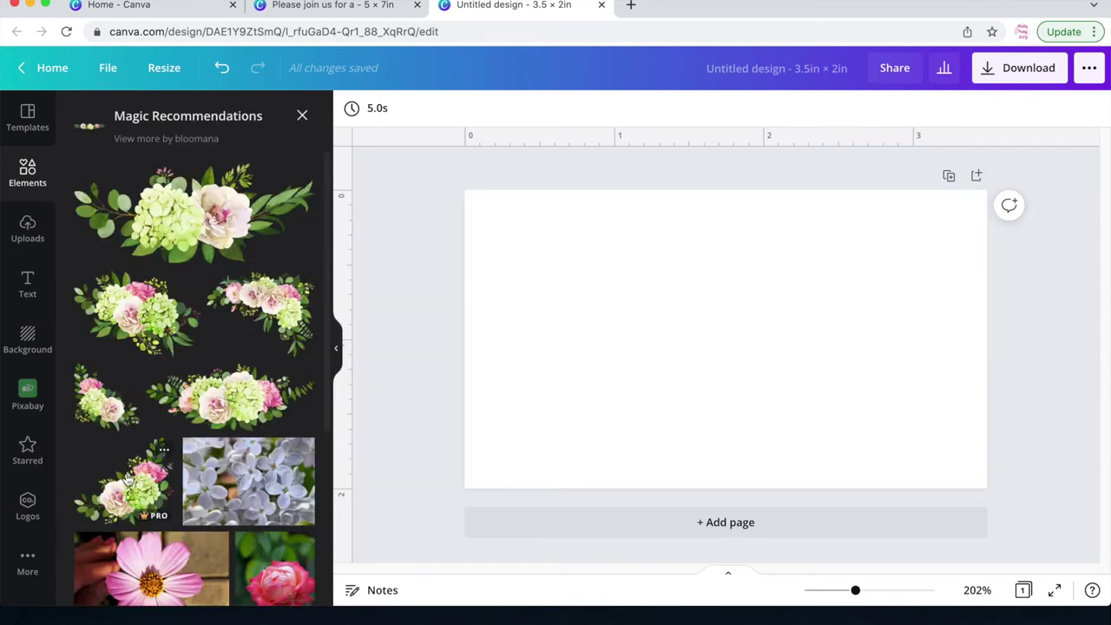
Step: Add the compact hydrangea and peony bouquet and place it over the card's upper right corner, running past the edges
{"action": "left_click", "coordinate": [134, 312]}
{"action": "left_click_drag", "start_coordinate": [829, 434], "coordinate": [978, 370]}
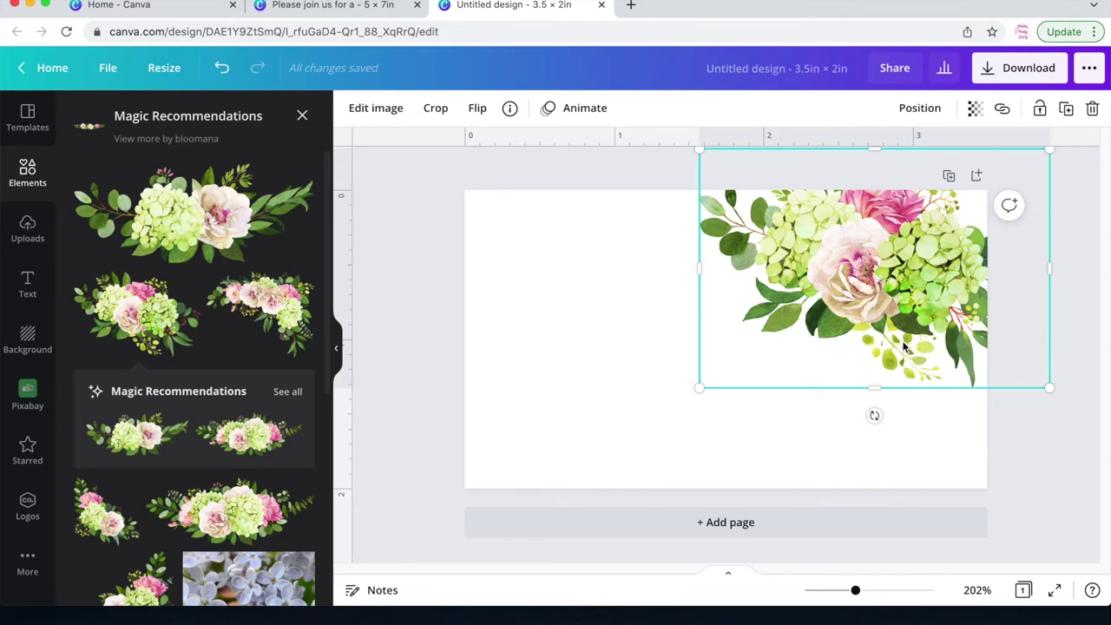
{"action": "left_click", "coordinate": [628, 295]}
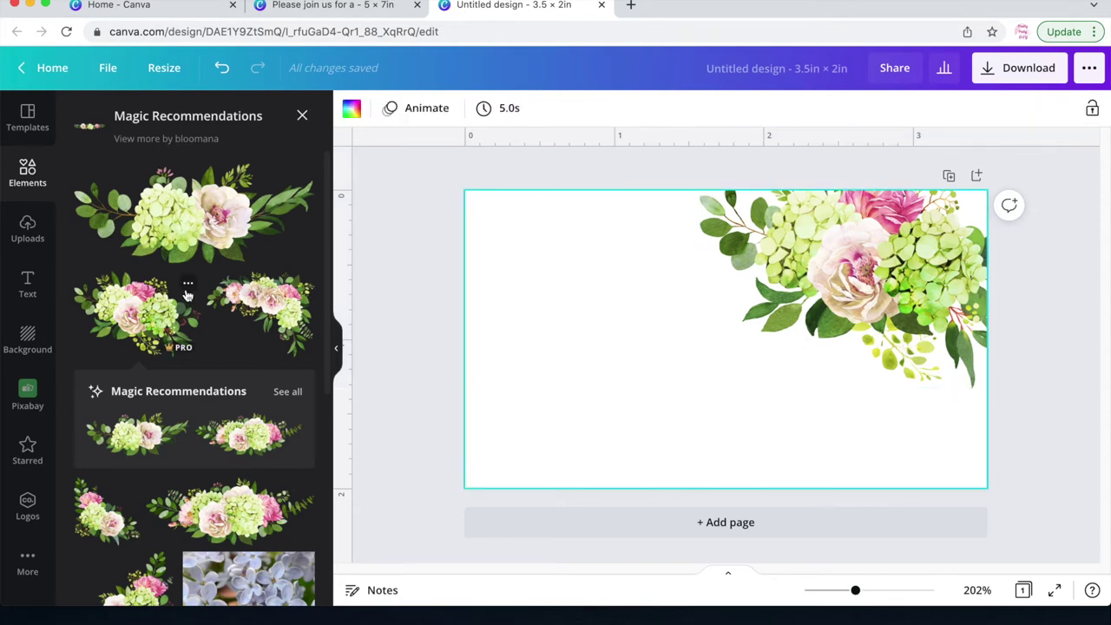
Step: Copy the "Baby Shower" script text from the 5 × 7 in invitation and paste it onto the 3.5 × 2 in card
{"action": "left_click", "coordinate": [374, 6]}
{"action": "right_click", "coordinate": [723, 270]}
{"action": "left_click", "coordinate": [748, 244]}
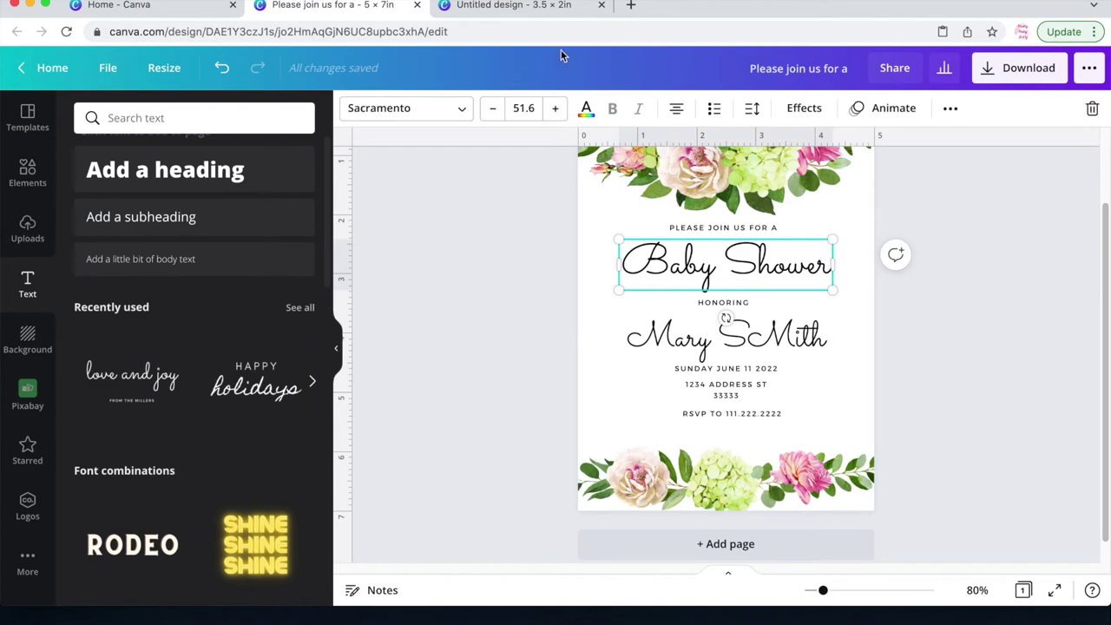
{"action": "left_click", "coordinate": [492, 6]}
{"action": "right_click", "coordinate": [608, 301]}
{"action": "left_click", "coordinate": [681, 357]}
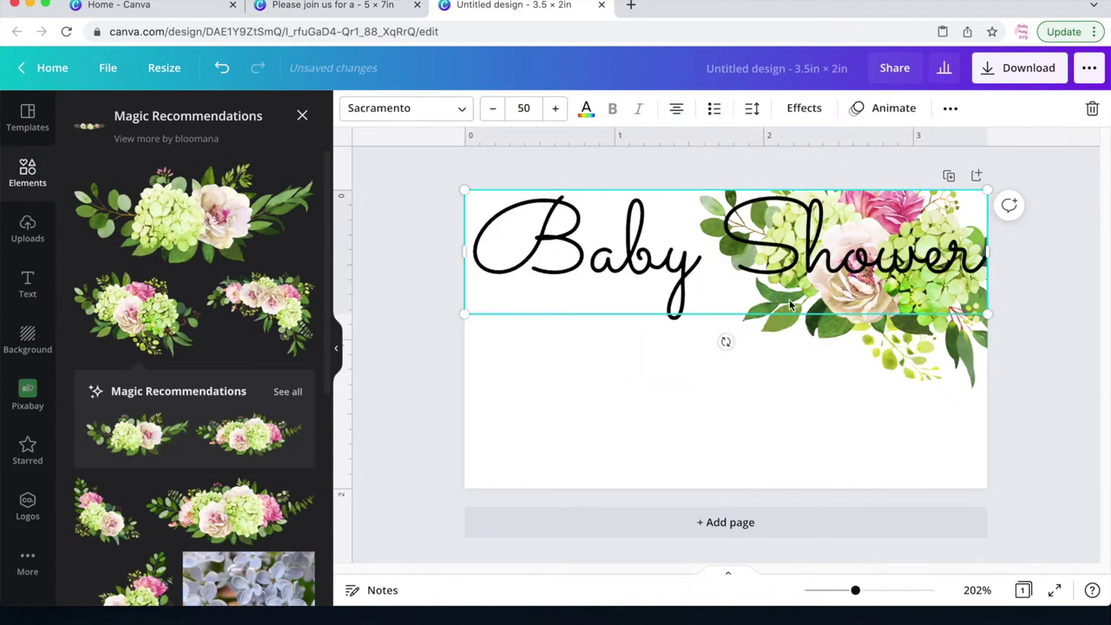
Step: Scale the pasted script heading down to font size 33, shrink the corner bouquet, and set the heading below and beside it
{"action": "left_click_drag", "start_coordinate": [985, 193], "coordinate": [818, 236]}
{"action": "left_click", "coordinate": [755, 330]}
{"action": "left_click_drag", "start_coordinate": [700, 376], "coordinate": [763, 338]}
{"action": "left_click_drag", "start_coordinate": [891, 282], "coordinate": [883, 294]}
{"action": "left_click", "coordinate": [895, 376]}
{"action": "left_click_drag", "start_coordinate": [706, 283], "coordinate": [763, 336]}
Step: Replace the script heading's text with "Diaper Raffle" and move it to the middle of the card, just under the bouquet
{"action": "left_click", "coordinate": [762, 336]}
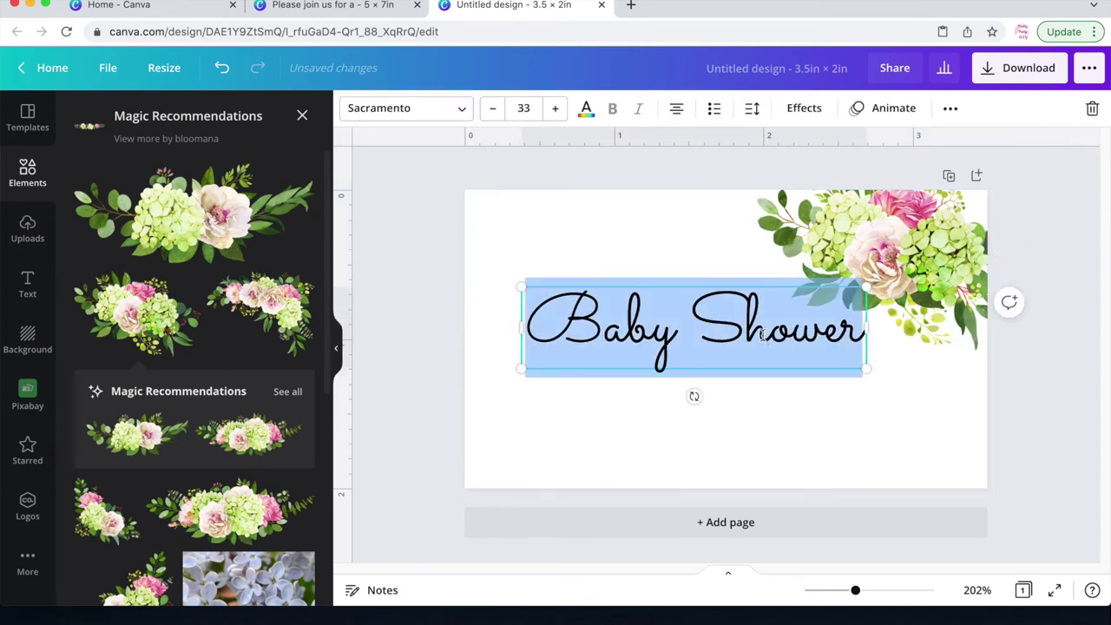
{"action": "type", "text": "Dia"}
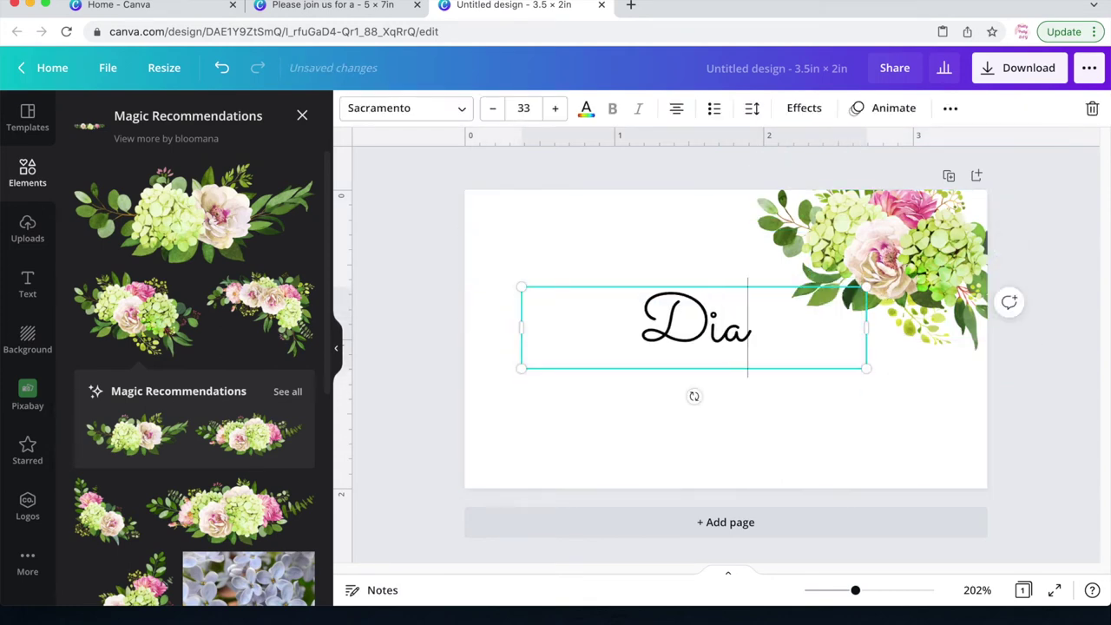
{"action": "type", "text": "per Raffle"}
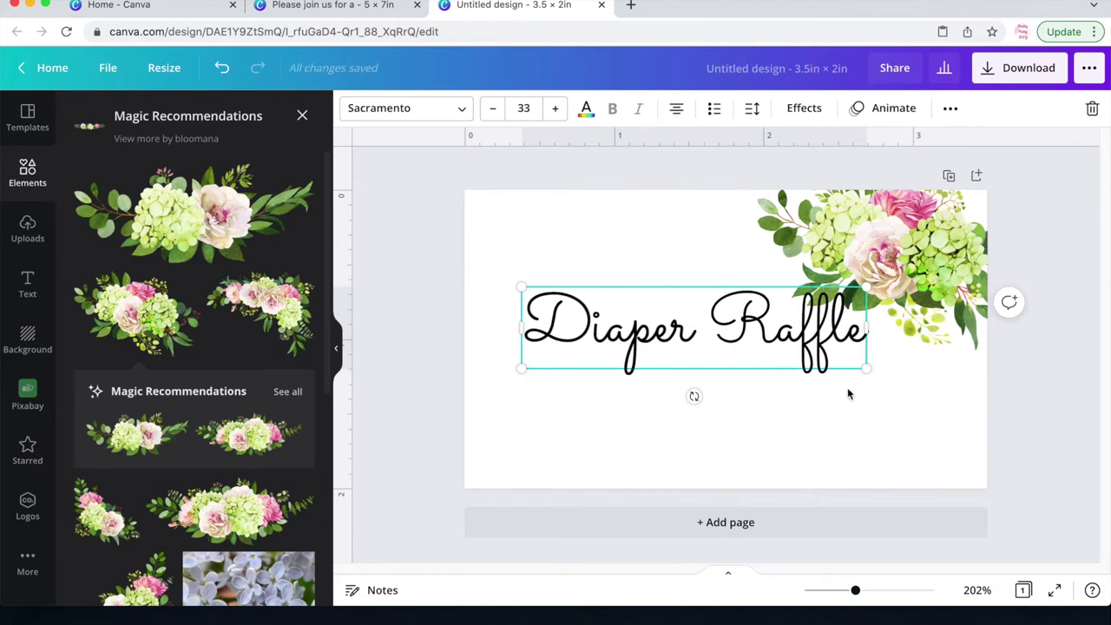
{"action": "left_click_drag", "start_coordinate": [777, 346], "coordinate": [810, 370]}
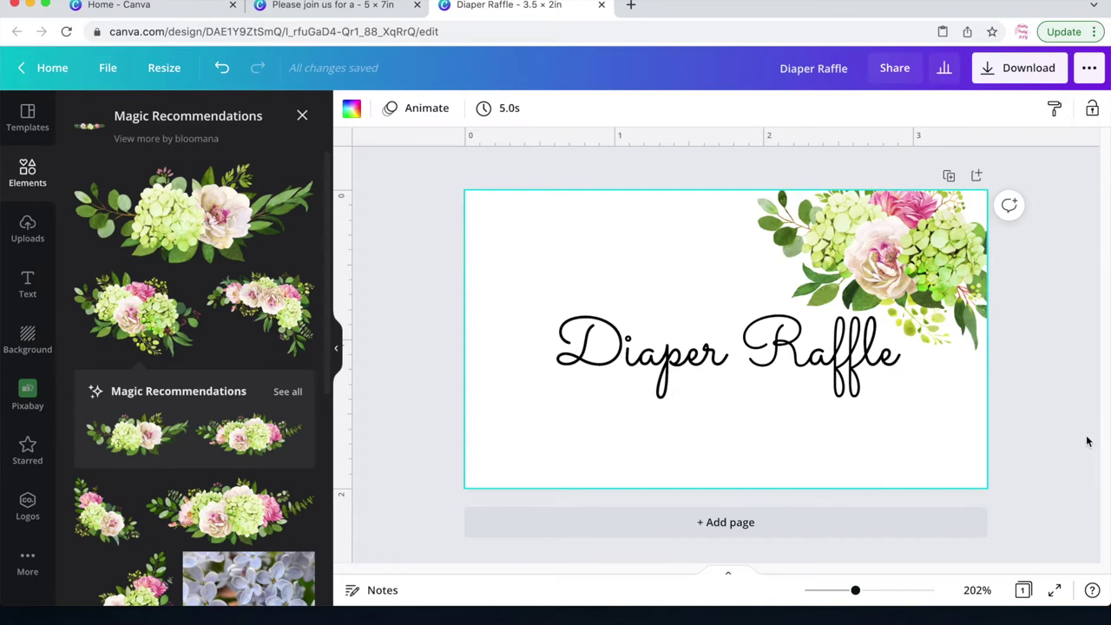
{"action": "left_click", "coordinate": [810, 382]}
{"action": "left_click_drag", "start_coordinate": [810, 382], "coordinate": [802, 382]}
{"action": "left_click", "coordinate": [573, 161]}
Step: Copy the "HONORING" line from the invitation and paste it onto the card, placed below the "Diaper Raffle" heading
{"action": "left_click", "coordinate": [332, 5]}
{"action": "left_click", "coordinate": [712, 302]}
{"action": "right_click", "coordinate": [707, 302]}
{"action": "left_click", "coordinate": [735, 250]}
{"action": "left_click", "coordinate": [508, 5]}
{"action": "right_click", "coordinate": [663, 418]}
{"action": "left_click", "coordinate": [689, 382]}
{"action": "left_click_drag", "start_coordinate": [734, 238], "coordinate": [734, 459]}
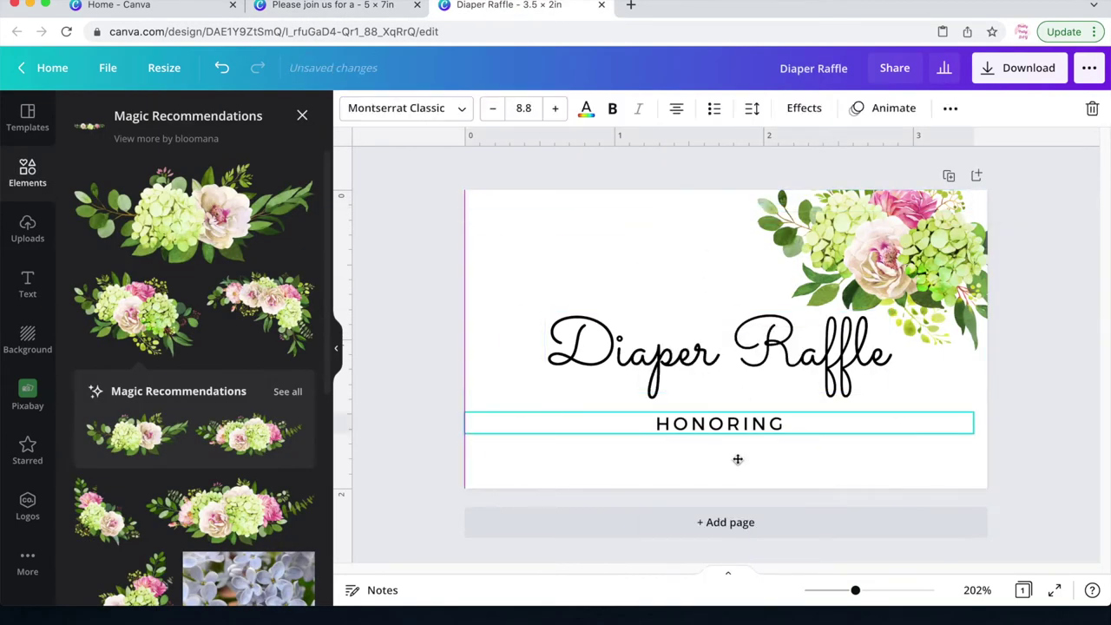
Step: Replace the pasted line with "BRING A PACK OF DIAPERS ANY SIZE, FOR YOUR CHANCE TO WIN A PRIZE!" and add a second page
{"action": "double_click", "coordinate": [723, 430]}
{"action": "type", "text": "BRING"}
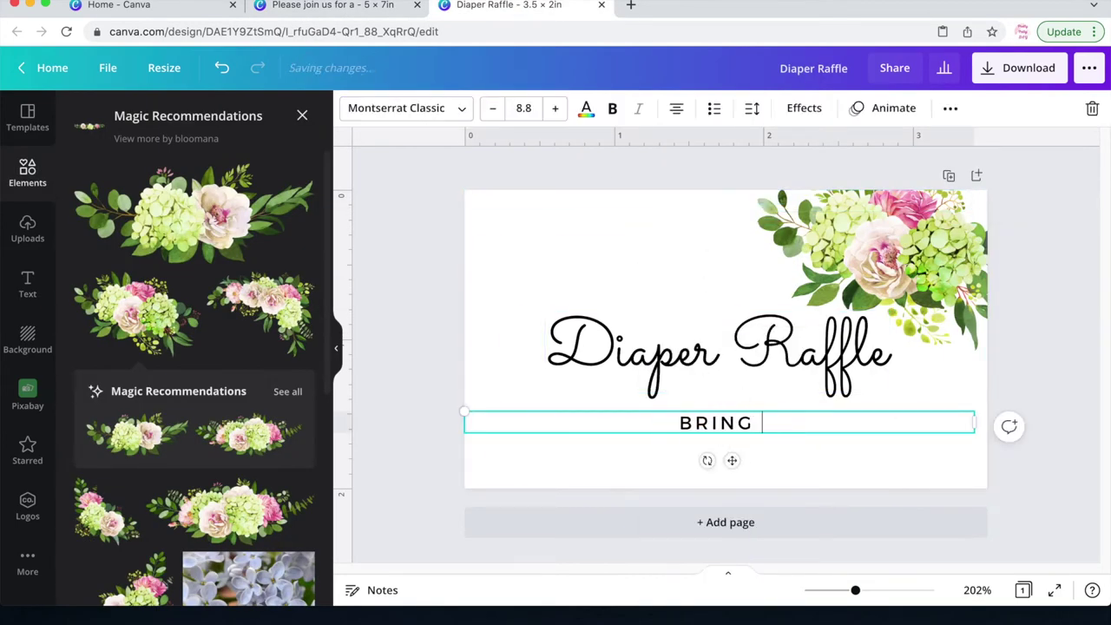
{"action": "type", "text": " A PACK OF DIAPERS ANY SIZE, FOR YOUR CHANCE TO WIN A PRIZE!"}
{"action": "left_click", "coordinate": [831, 521]}
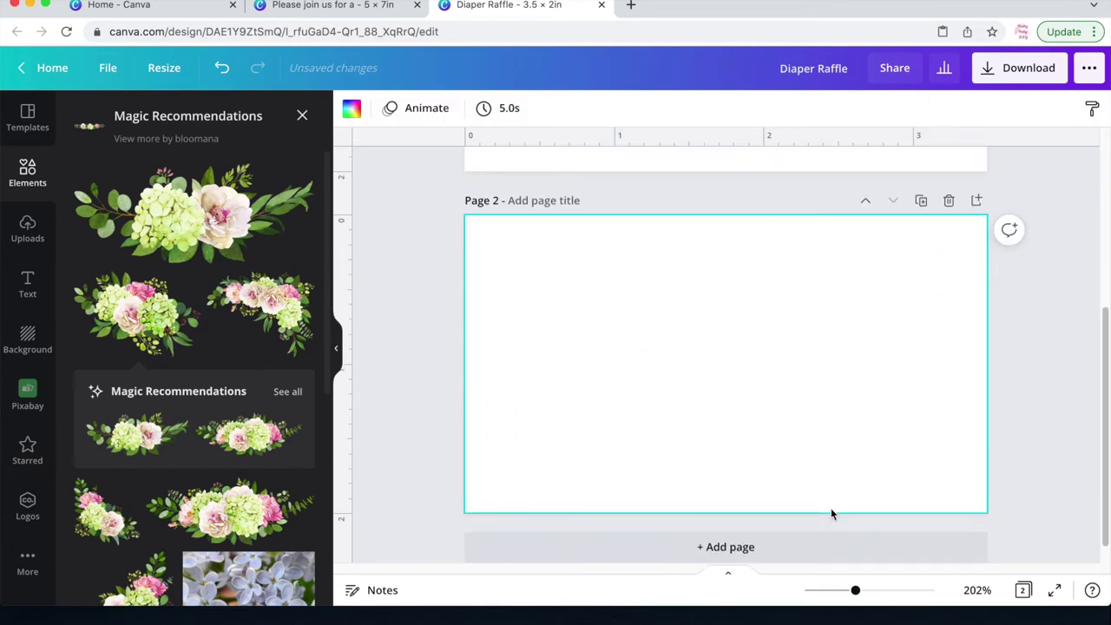
Step: Justify the diaper instructions on page 1, narrow their text box to break after "SIZE," and position them under the heading
{"action": "scroll", "coordinate": [831, 514], "scroll_direction": "up", "scroll_amount": 5}
{"action": "double_click", "coordinate": [765, 408]}
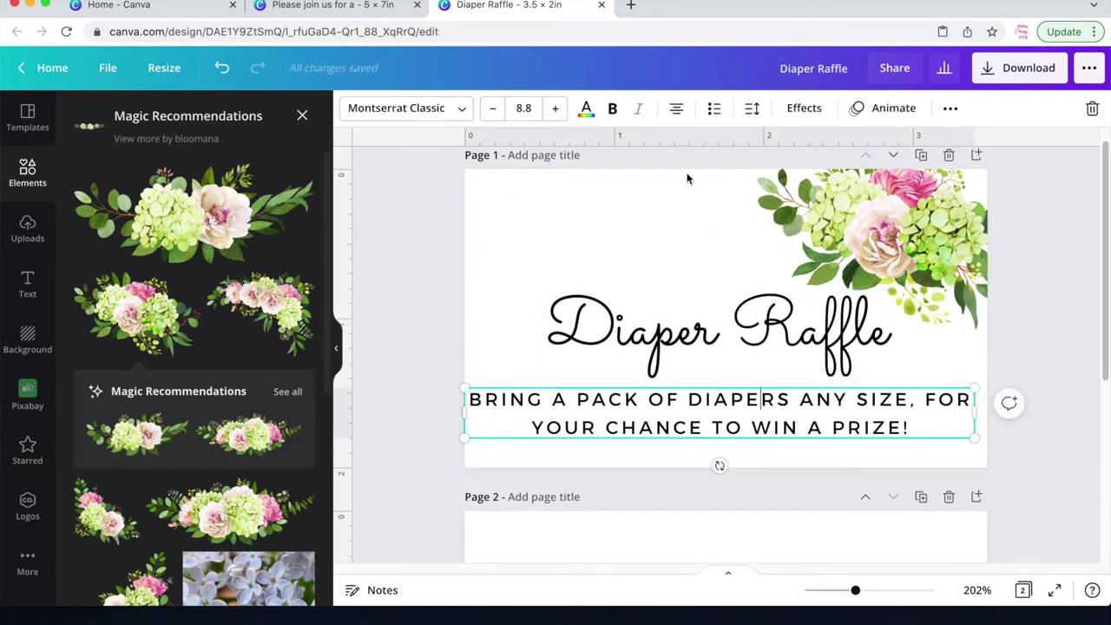
{"action": "left_click", "coordinate": [676, 107]}
{"action": "left_click", "coordinate": [676, 108]}
{"action": "left_click_drag", "start_coordinate": [809, 401], "coordinate": [817, 398]}
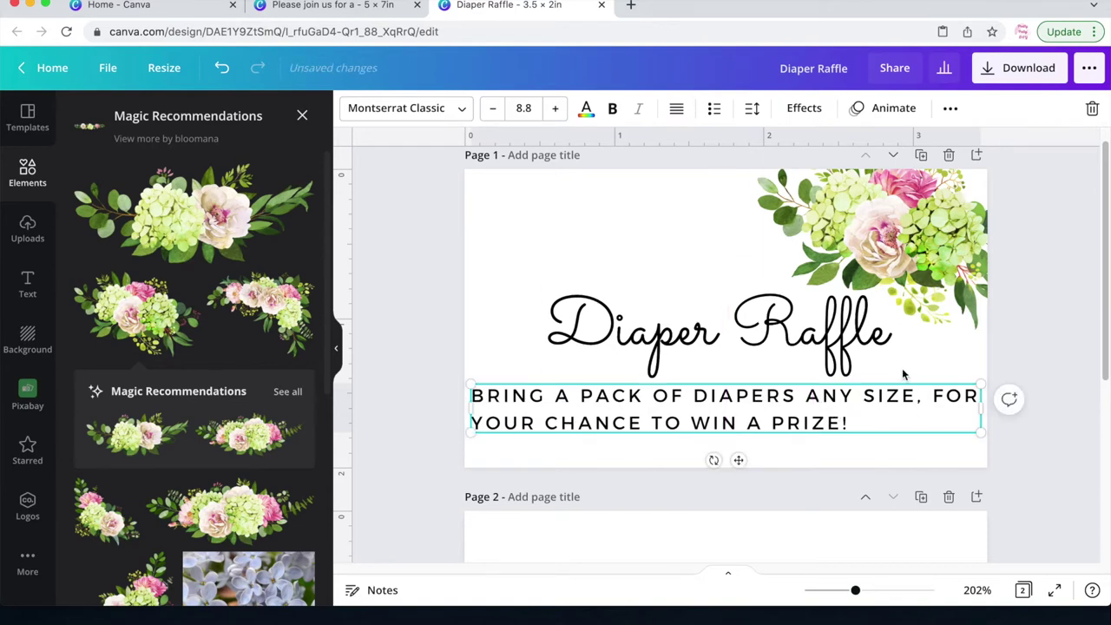
{"action": "left_click_drag", "start_coordinate": [982, 408], "coordinate": [925, 408]}
{"action": "left_click_drag", "start_coordinate": [745, 411], "coordinate": [771, 412]}
Step: Shrink the "Diaper Raffle" heading to font size 28.5 and move it and the instructions up, with the heading beside the bouquet
{"action": "left_click", "coordinate": [792, 331]}
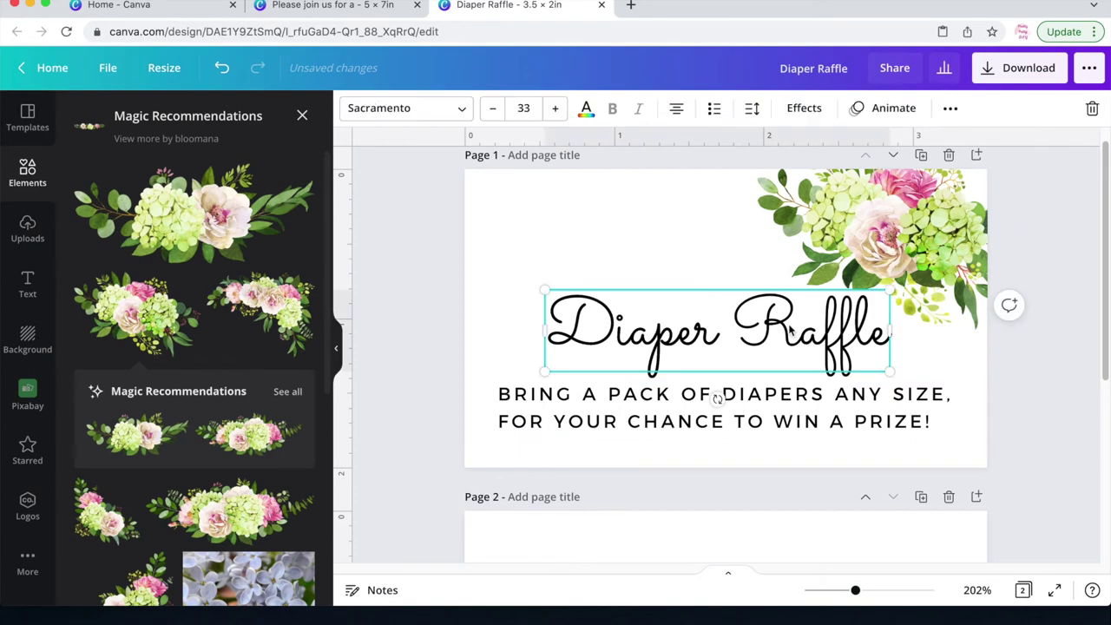
{"action": "left_click_drag", "start_coordinate": [888, 290], "coordinate": [818, 303]}
{"action": "left_click_drag", "start_coordinate": [692, 397], "coordinate": [647, 313]}
{"action": "left_click", "coordinate": [784, 393]}
{"action": "left_click_drag", "start_coordinate": [784, 393], "coordinate": [776, 337]}
{"action": "left_click_drag", "start_coordinate": [746, 269], "coordinate": [794, 317]}
{"action": "left_click_drag", "start_coordinate": [656, 274], "coordinate": [667, 287]}
{"action": "key", "text": "Escape"}
{"action": "left_click", "coordinate": [667, 286]}
{"action": "left_click", "coordinate": [929, 421]}
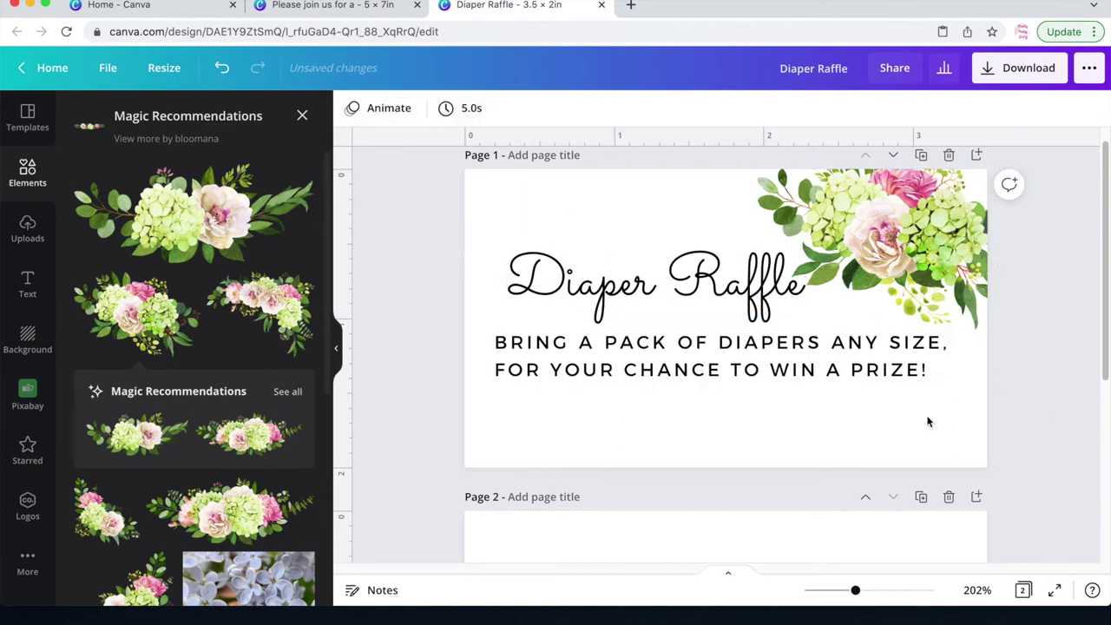
Step: Paste the copied small text line near page 1's lower edge and replace its text with "NAME" followed by a long underscore blank
{"action": "left_click", "coordinate": [983, 423]}
{"action": "right_click", "coordinate": [683, 370]}
{"action": "right_click", "coordinate": [612, 427]}
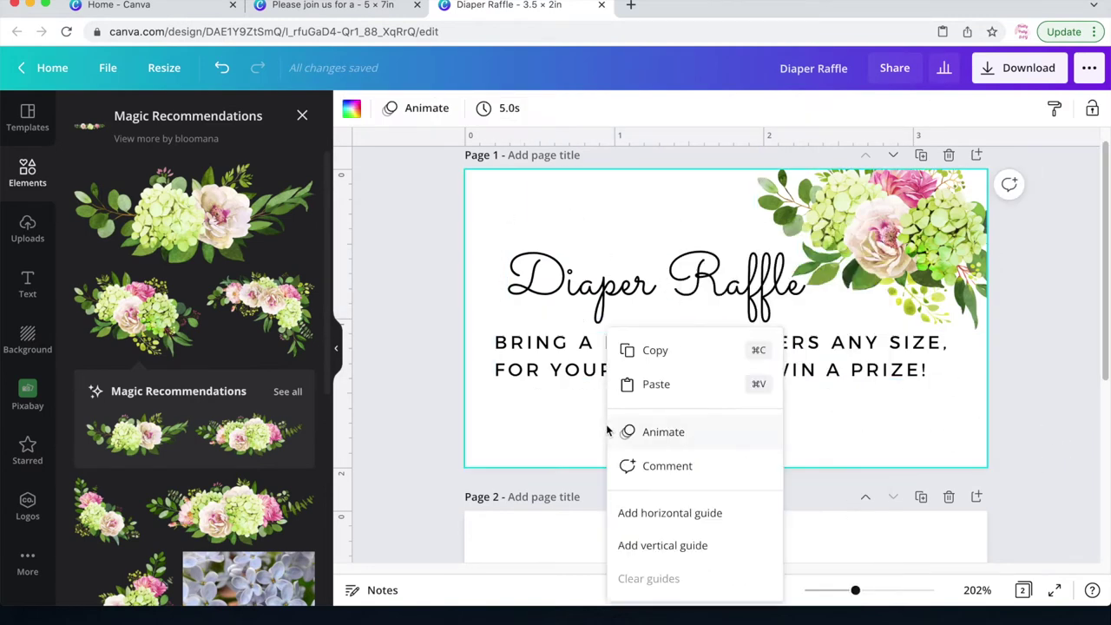
{"action": "left_click", "coordinate": [626, 391]}
{"action": "left_click_drag", "start_coordinate": [728, 217], "coordinate": [719, 461]}
{"action": "double_click", "coordinate": [709, 422]}
{"action": "type", "text": "NAME____________________________"}
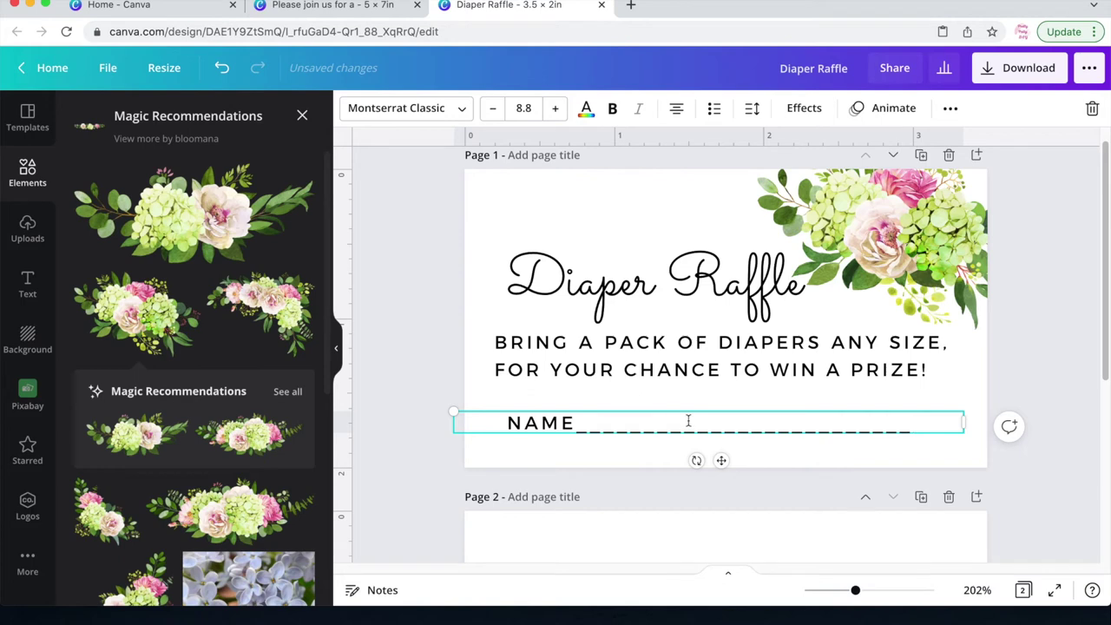
{"action": "left_click_drag", "start_coordinate": [721, 459], "coordinate": [728, 465]}
{"action": "left_click", "coordinate": [926, 203]}
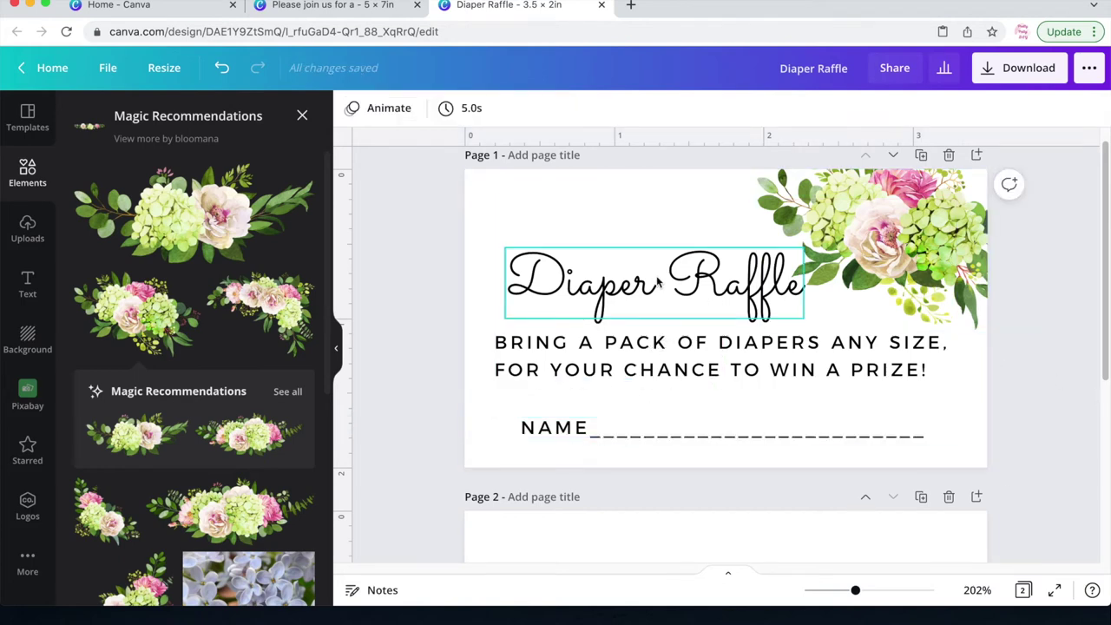
{"action": "scroll", "coordinate": [257, 388], "scroll_direction": "down", "scroll_amount": 3}
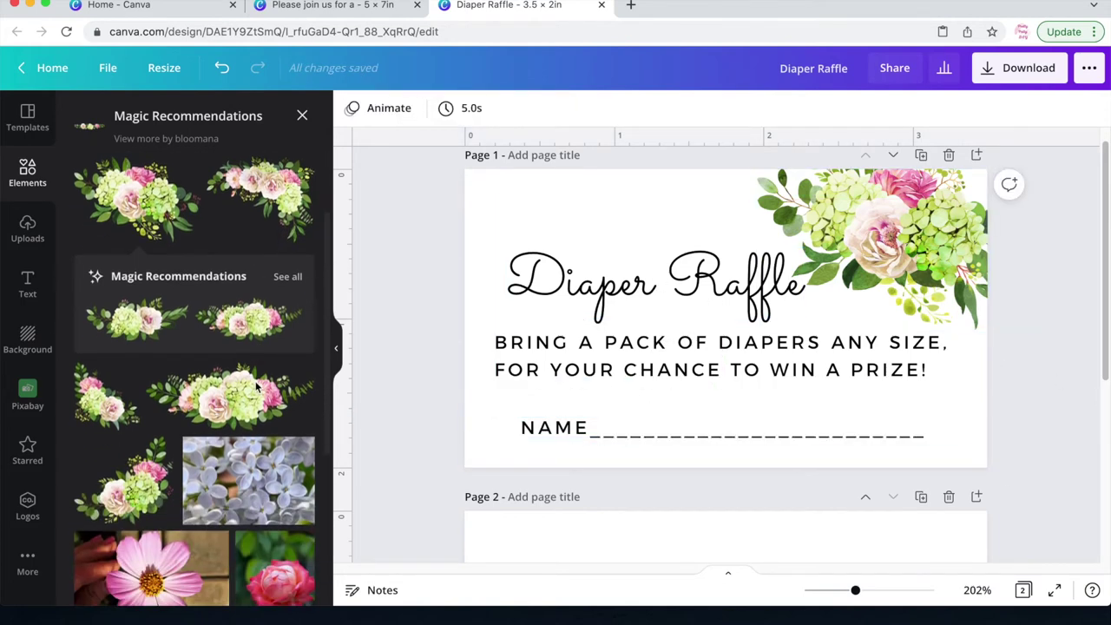
{"action": "left_click", "coordinate": [97, 407]}
{"action": "left_click_drag", "start_coordinate": [848, 441], "coordinate": [419, 365]}
{"action": "left_click_drag", "start_coordinate": [433, 261], "coordinate": [339, 165]}
{"action": "left_click_drag", "start_coordinate": [486, 390], "coordinate": [466, 239]}
{"action": "left_click_drag", "start_coordinate": [293, 368], "coordinate": [364, 396]}
{"action": "key", "text": "Escape"}
{"action": "left_click", "coordinate": [365, 396]}
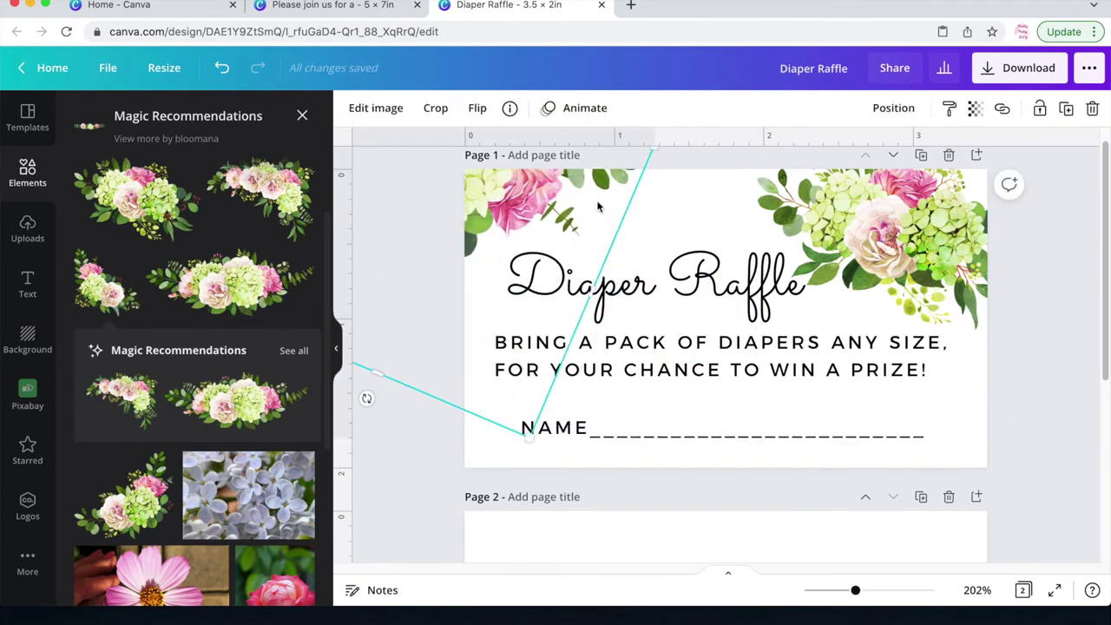
{"action": "key", "text": "Delete"}
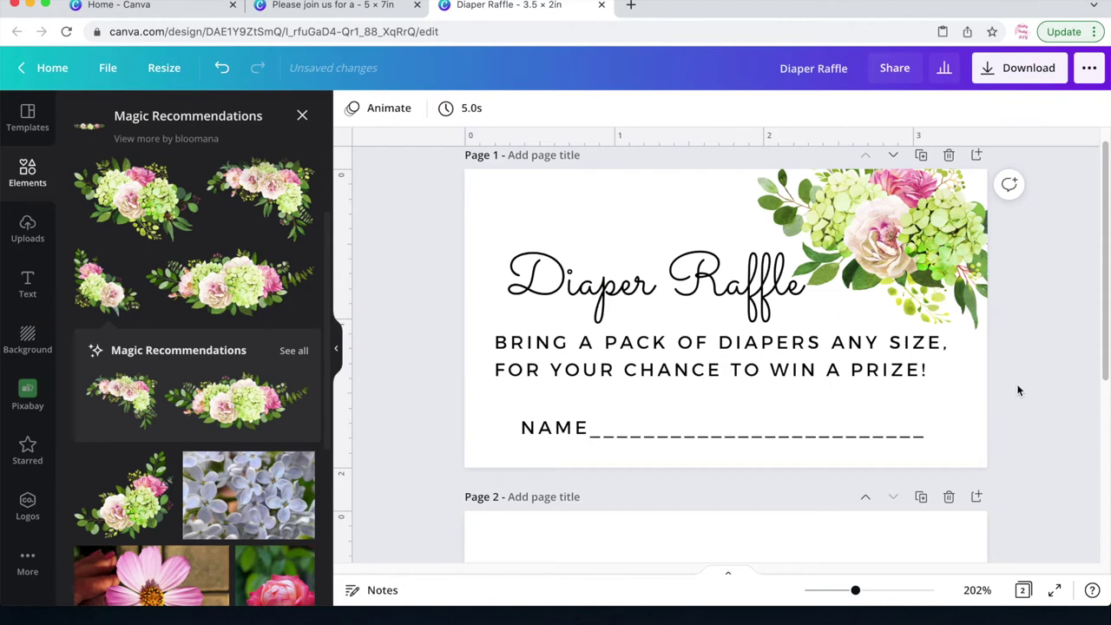
{"action": "scroll", "coordinate": [946, 408], "scroll_direction": "down", "scroll_amount": 5}
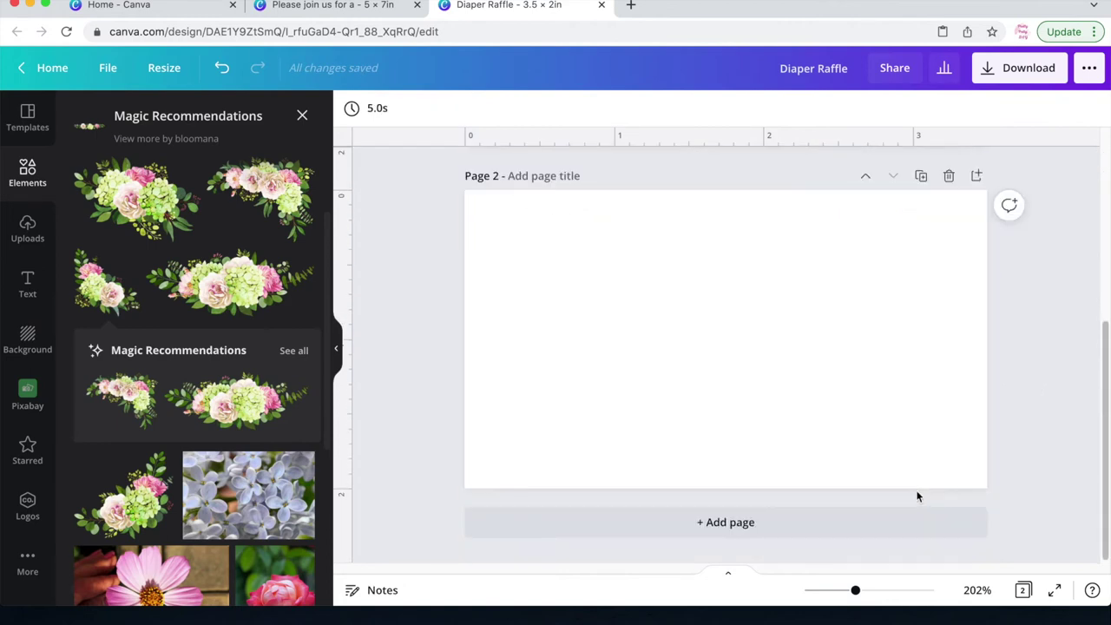
{"action": "left_click", "coordinate": [297, 270]}
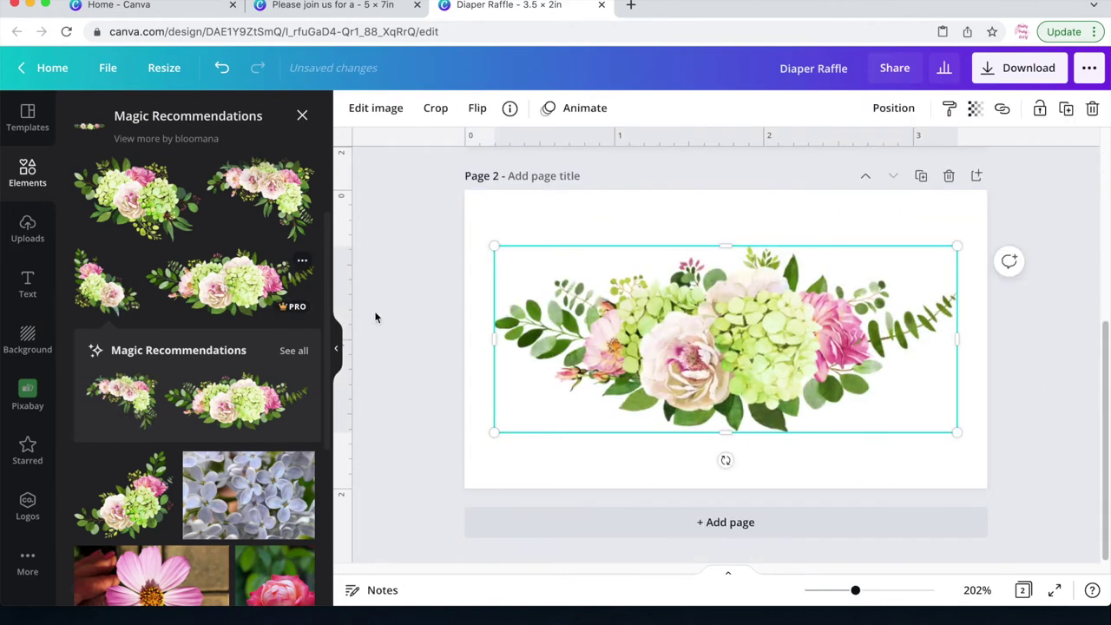
{"action": "key", "text": "shift+Up"}
{"action": "key", "text": "shift+Up"}
{"action": "key", "text": "shift+Up"}
{"action": "key", "text": "shift+Up"}
{"action": "key", "text": "shift+Up"}
{"action": "key", "text": "shift+Up"}
{"action": "key", "text": "Delete"}
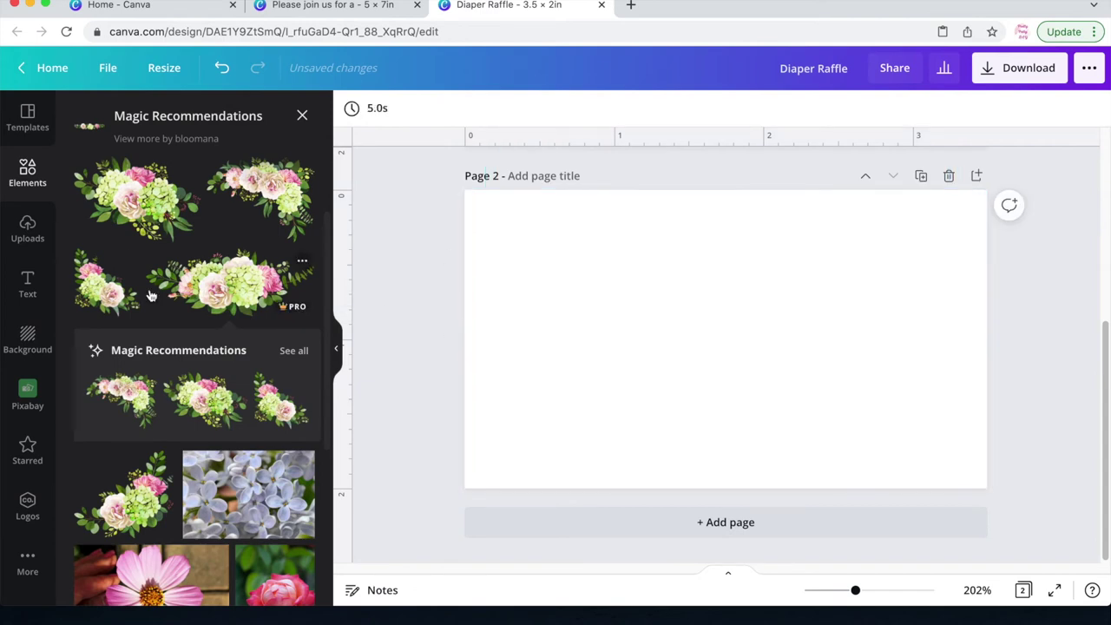
Step: Add the L-shaped peony and hydrangea spray to page 2 and place it in the page's lower left corner
{"action": "left_click", "coordinate": [106, 282]}
{"action": "left_click_drag", "start_coordinate": [682, 388], "coordinate": [555, 458]}
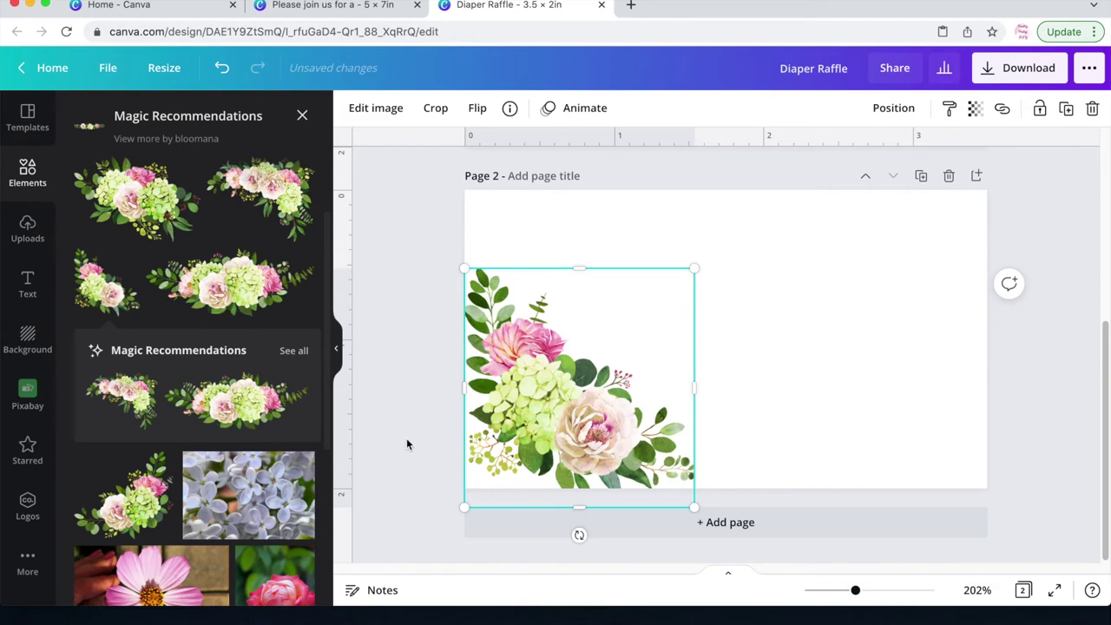
{"action": "left_click", "coordinate": [407, 438]}
Step: Copy the "Diaper Raffle" heading from page 1, paste it onto page 2 and move it to the page's upper edge
{"action": "scroll", "coordinate": [637, 351], "scroll_direction": "up", "scroll_amount": 4}
{"action": "right_click", "coordinate": [638, 352]}
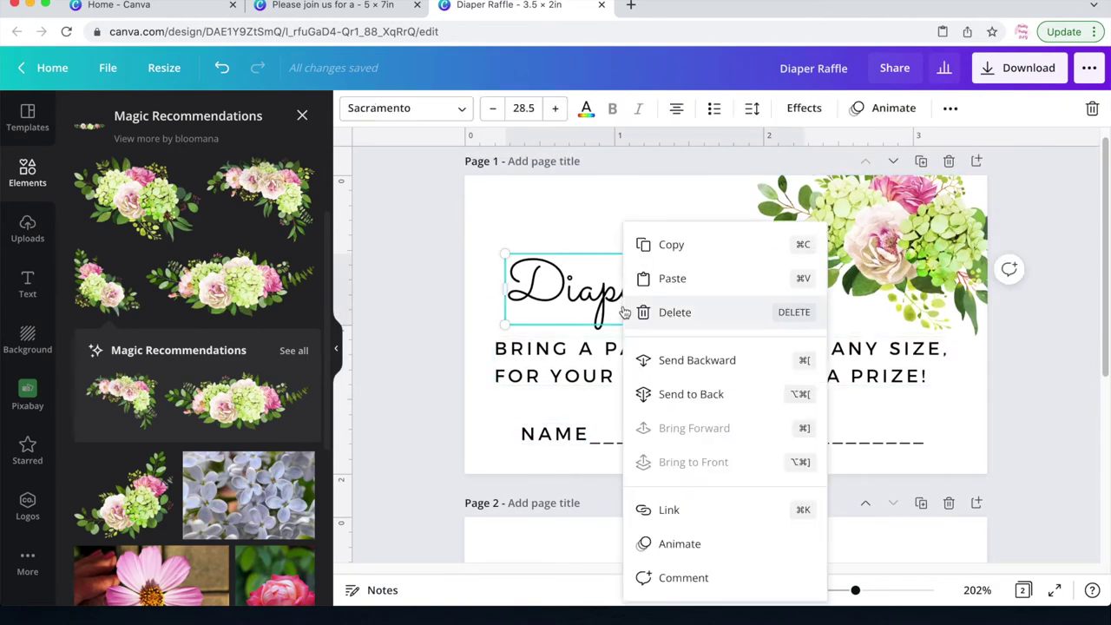
{"action": "key", "text": "Escape"}
{"action": "scroll", "coordinate": [684, 319], "scroll_direction": "down", "scroll_amount": 3}
{"action": "right_click", "coordinate": [684, 343]}
{"action": "left_click", "coordinate": [730, 159]}
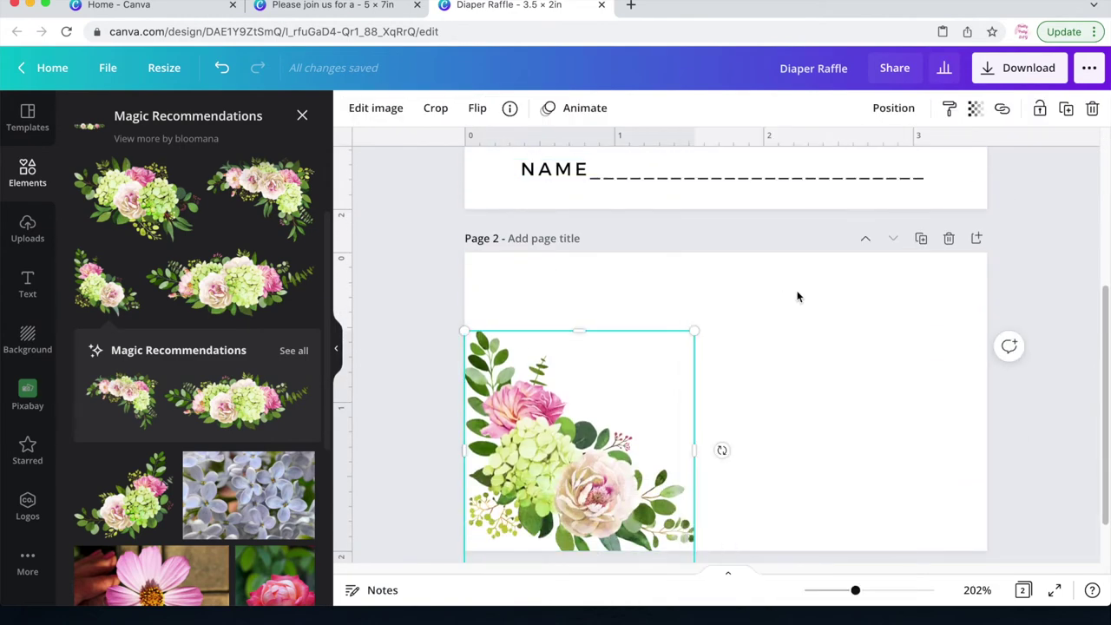
{"action": "left_click", "coordinate": [773, 315]}
{"action": "scroll", "coordinate": [773, 315], "scroll_direction": "up", "scroll_amount": 3}
{"action": "left_click", "coordinate": [773, 312]}
{"action": "key", "text": "super+v"}
{"action": "scroll", "coordinate": [792, 255], "scroll_direction": "down", "scroll_amount": 3}
{"action": "left_click", "coordinate": [734, 243]}
{"action": "key", "text": "super+v"}
{"action": "left_click_drag", "start_coordinate": [705, 292], "coordinate": [773, 223]}
{"action": "double_click", "coordinate": [773, 224]}
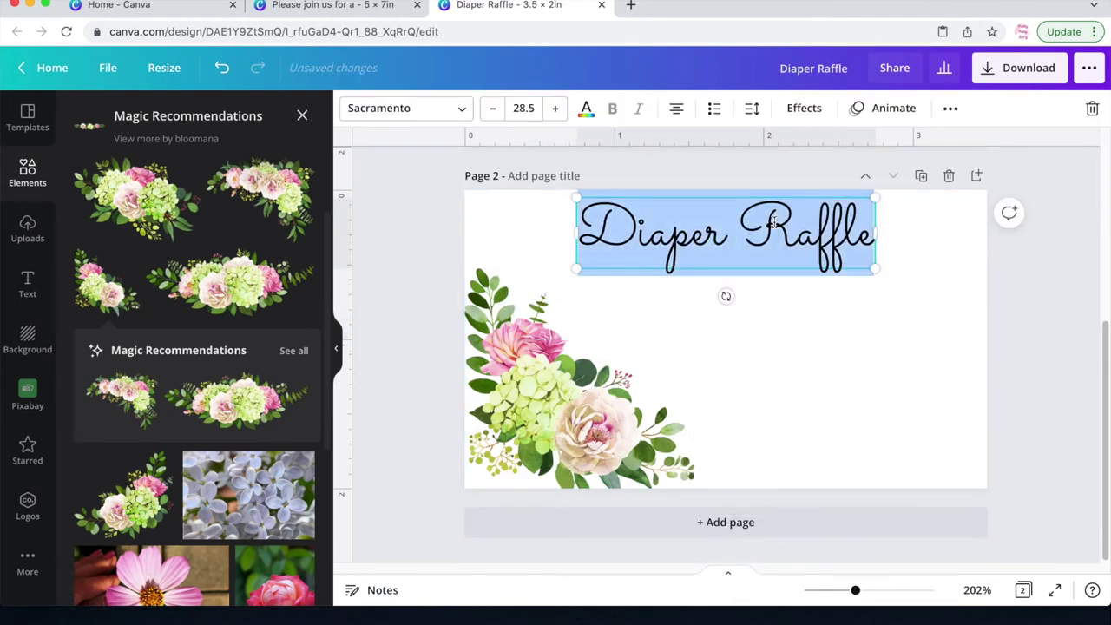
{"action": "left_click", "coordinate": [711, 390]}
Step: Copy the NAME line from page 1, paste it near the upper edge of page 2 and replace its text with "BOOKS FOR BABY"
{"action": "scroll", "coordinate": [712, 390], "scroll_direction": "up", "scroll_amount": 3}
{"action": "left_click", "coordinate": [645, 322]}
{"action": "right_click", "coordinate": [634, 321]}
{"action": "left_click", "coordinate": [682, 244]}
{"action": "scroll", "coordinate": [686, 365], "scroll_direction": "down", "scroll_amount": 2}
{"action": "left_click", "coordinate": [689, 389]}
{"action": "right_click", "coordinate": [721, 324]}
{"action": "left_click", "coordinate": [747, 385]}
{"action": "scroll", "coordinate": [728, 360], "scroll_direction": "down", "scroll_amount": 2}
{"action": "left_click_drag", "start_coordinate": [793, 471], "coordinate": [781, 285]}
{"action": "double_click", "coordinate": [780, 280]}
{"action": "type", "text": "BOO"}
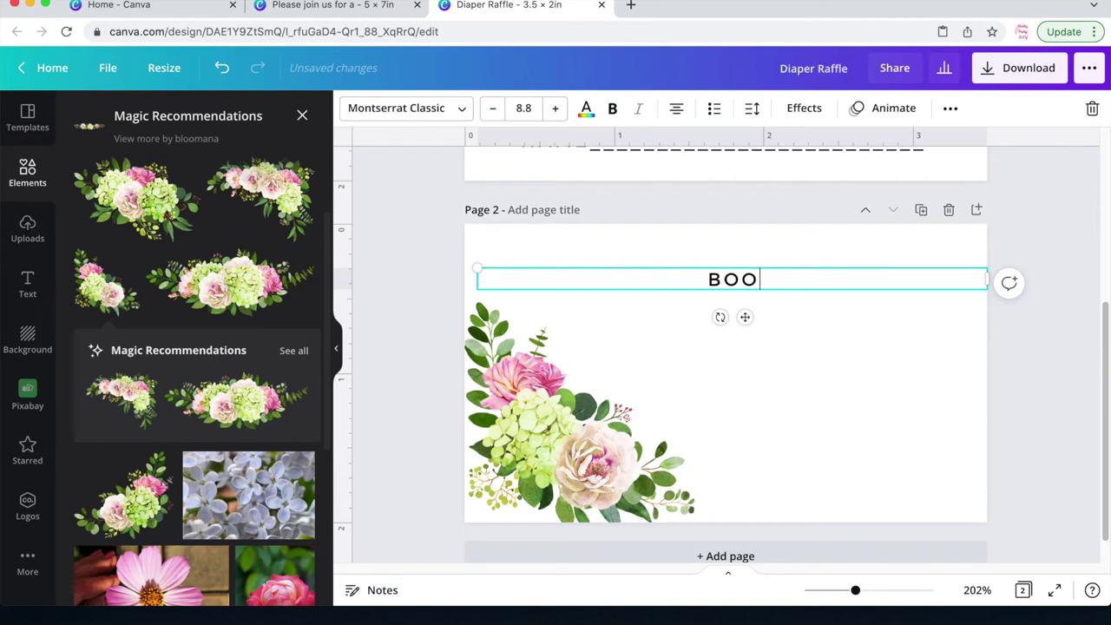
{"action": "type", "text": "KS FOR BABY"}
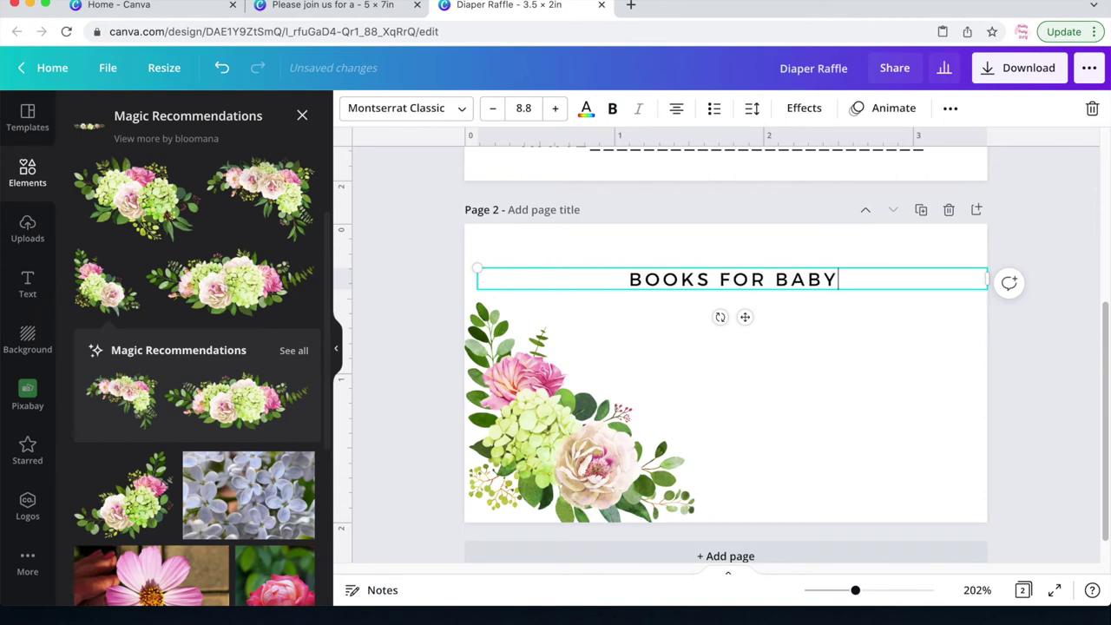
Step: Enlarge "BOOKS FOR BABY" to font size 20.8 and widen its box to fit on one line across page 2's upper edge
{"action": "left_click_drag", "start_coordinate": [987, 280], "coordinate": [706, 280]}
{"action": "left_click_drag", "start_coordinate": [600, 317], "coordinate": [739, 287]}
{"action": "left_click", "coordinate": [555, 108]}
{"action": "left_click", "coordinate": [555, 107]}
{"action": "left_click", "coordinate": [556, 107]}
{"action": "left_click", "coordinate": [555, 107]}
{"action": "left_click_drag", "start_coordinate": [843, 337], "coordinate": [976, 337]}
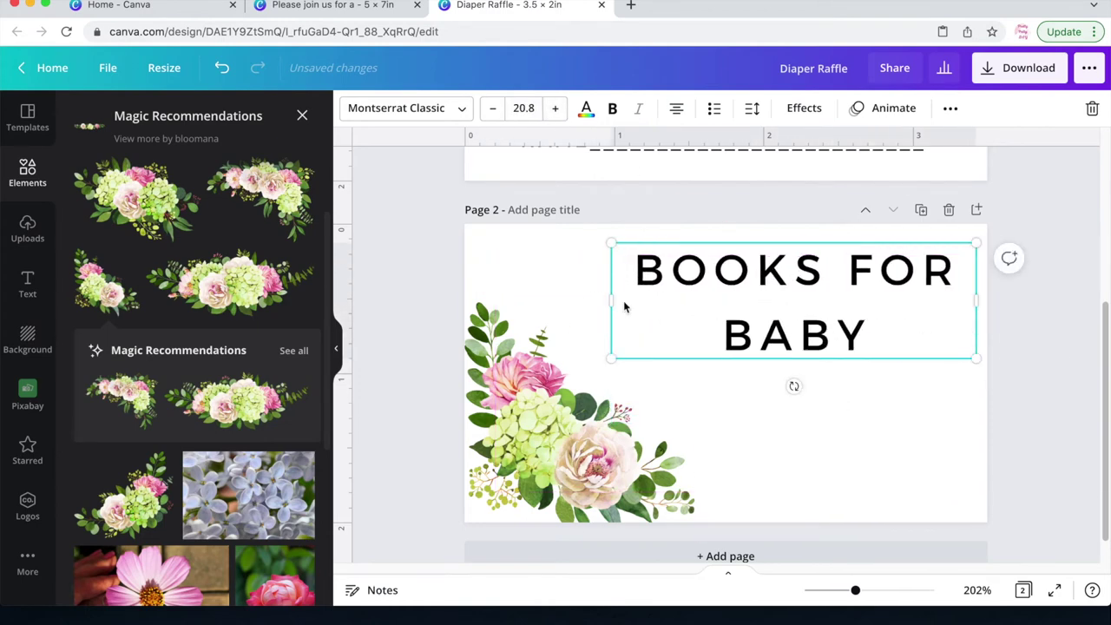
{"action": "left_click_drag", "start_coordinate": [600, 300], "coordinate": [467, 284]}
{"action": "left_click_drag", "start_coordinate": [781, 273], "coordinate": [807, 266]}
{"action": "left_click", "coordinate": [752, 281]}
Step: Paste another copy of the NAME line onto page 2 and move it below the "BOOKS FOR BABY" heading
{"action": "left_click", "coordinate": [868, 360]}
{"action": "left_click", "coordinate": [867, 365]}
{"action": "right_click", "coordinate": [867, 364]}
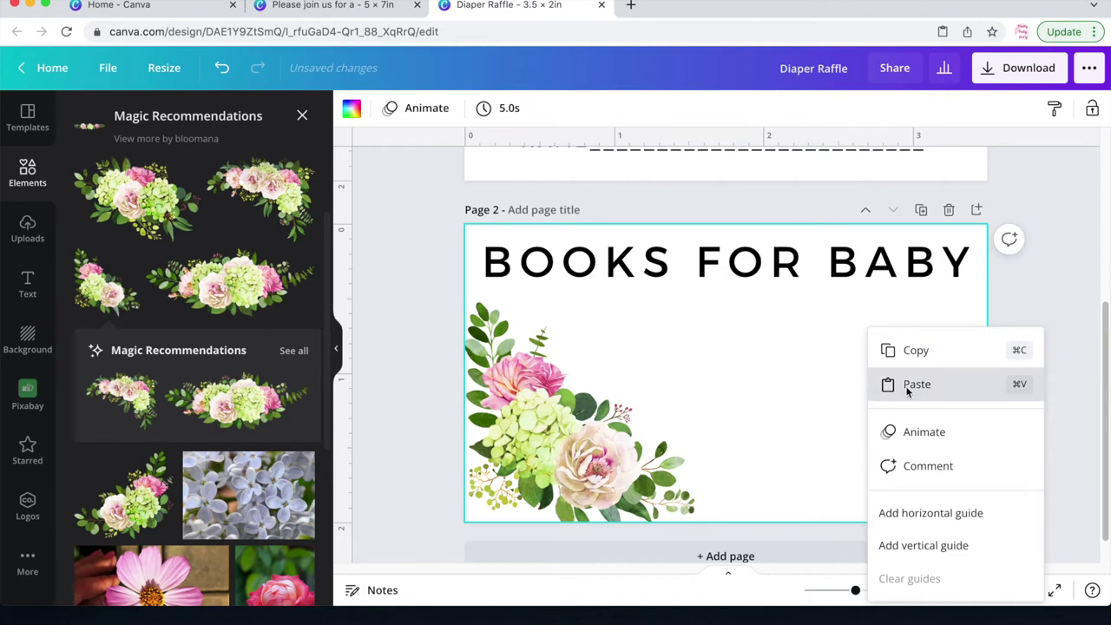
{"action": "left_click", "coordinate": [901, 386]}
{"action": "left_click_drag", "start_coordinate": [732, 519], "coordinate": [770, 366]}
{"action": "double_click", "coordinate": [770, 359]}
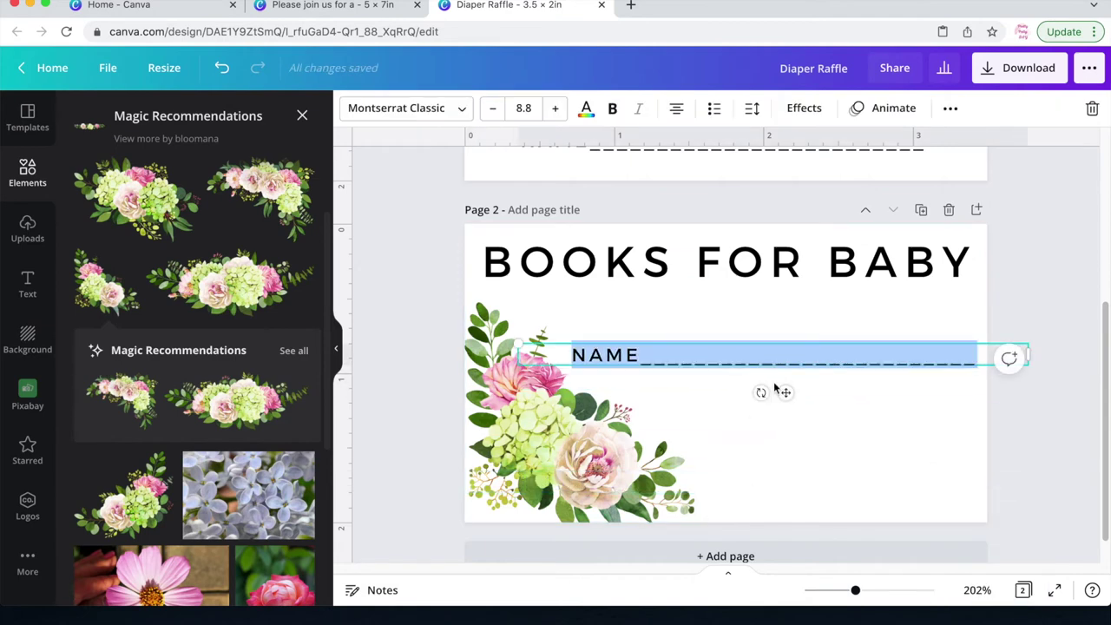
Step: Replace the pasted line with "ONE SMALL REQUEST THAT WON'S BE TOO HARD..." and, on a new line, "PLEASE BRING A BOOK INSTEAD OF A CARD."
{"action": "type", "text": "ONE SMALL R"}
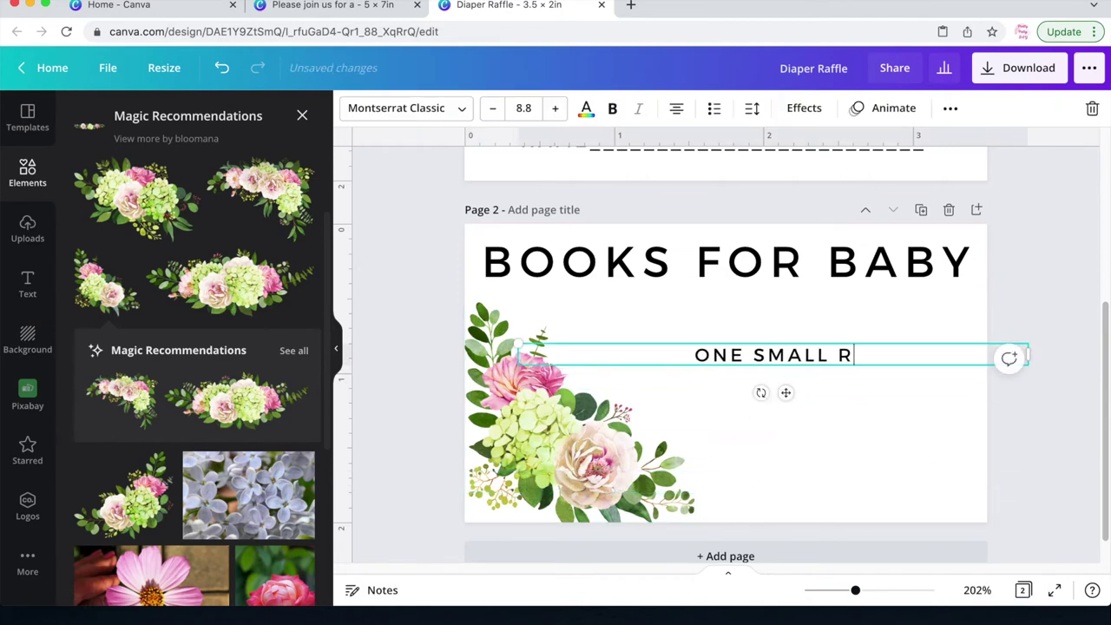
{"action": "type", "text": "EQUEST THAT WON"}
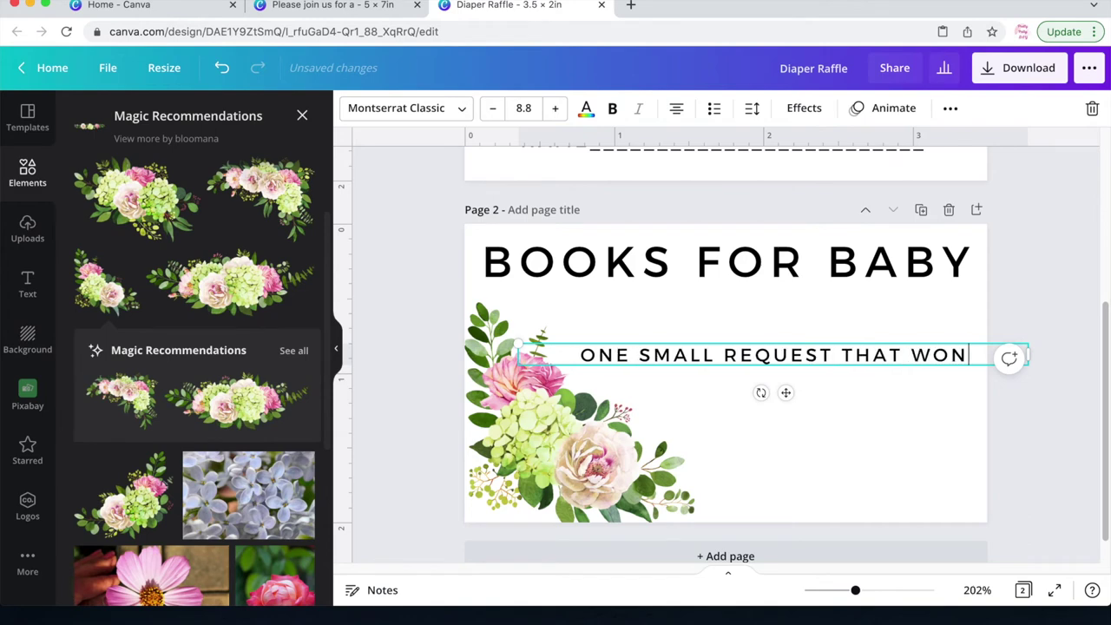
{"action": "type", "text": "'S BE TO HARD..."}
{"action": "key", "text": "Return"}
{"action": "type", "text": "PLEASE BRING A BOOK"}
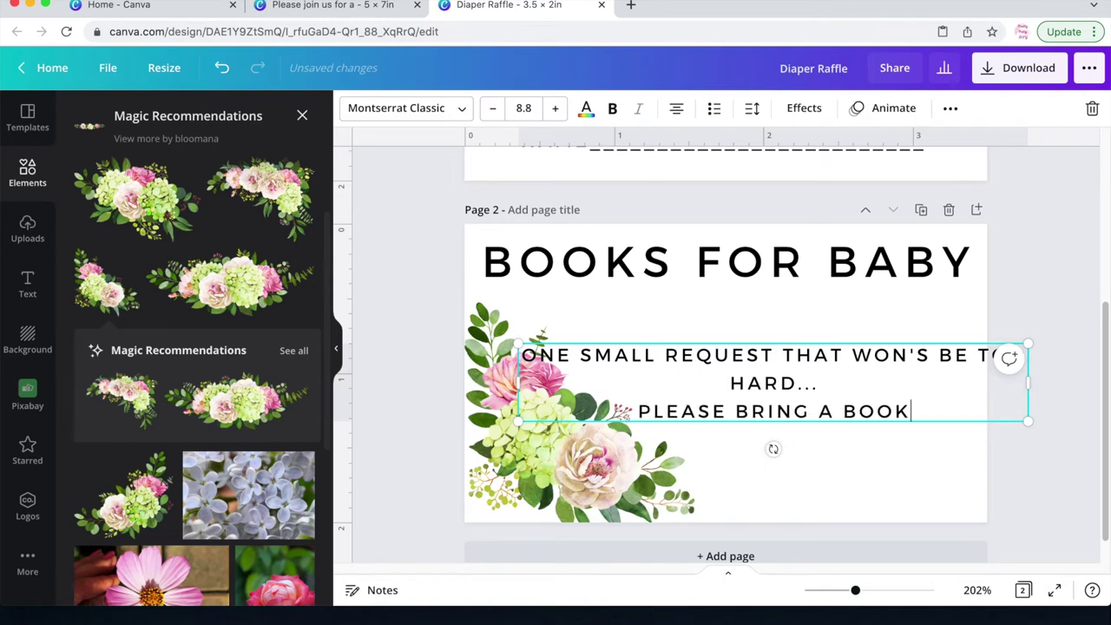
{"action": "type", "text": " INSTEAD OF A CARD."}
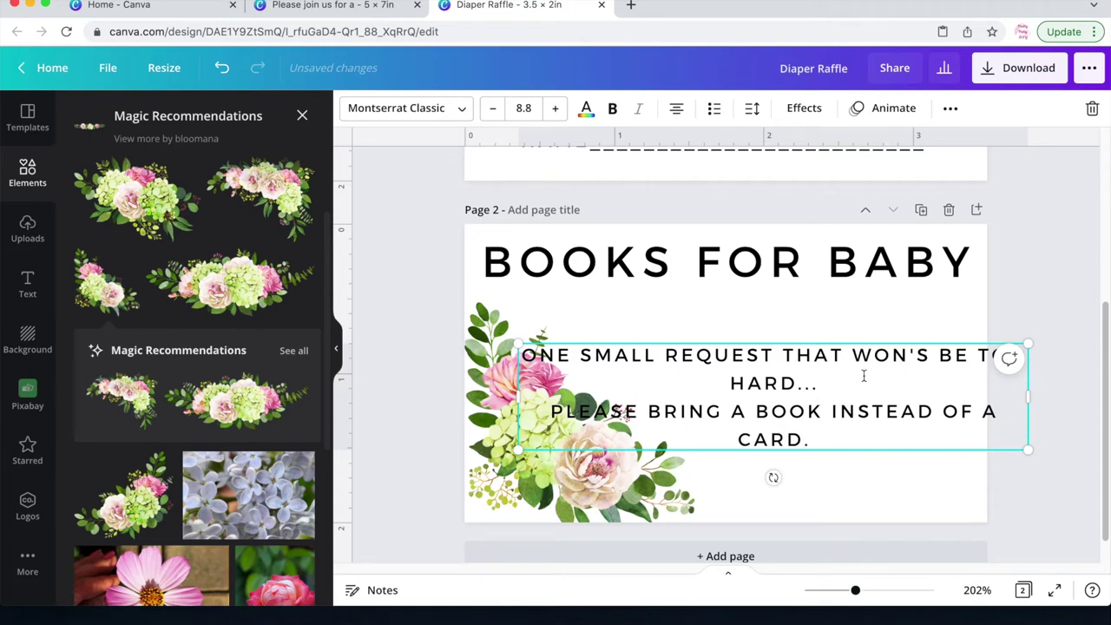
Step: Narrow the book request text box to wrap into four lines and move it directly under the heading, beside the flowers
{"action": "left_click_drag", "start_coordinate": [1027, 396], "coordinate": [881, 396]}
{"action": "left_click", "coordinate": [696, 473]}
{"action": "left_click_drag", "start_coordinate": [725, 406], "coordinate": [800, 364]}
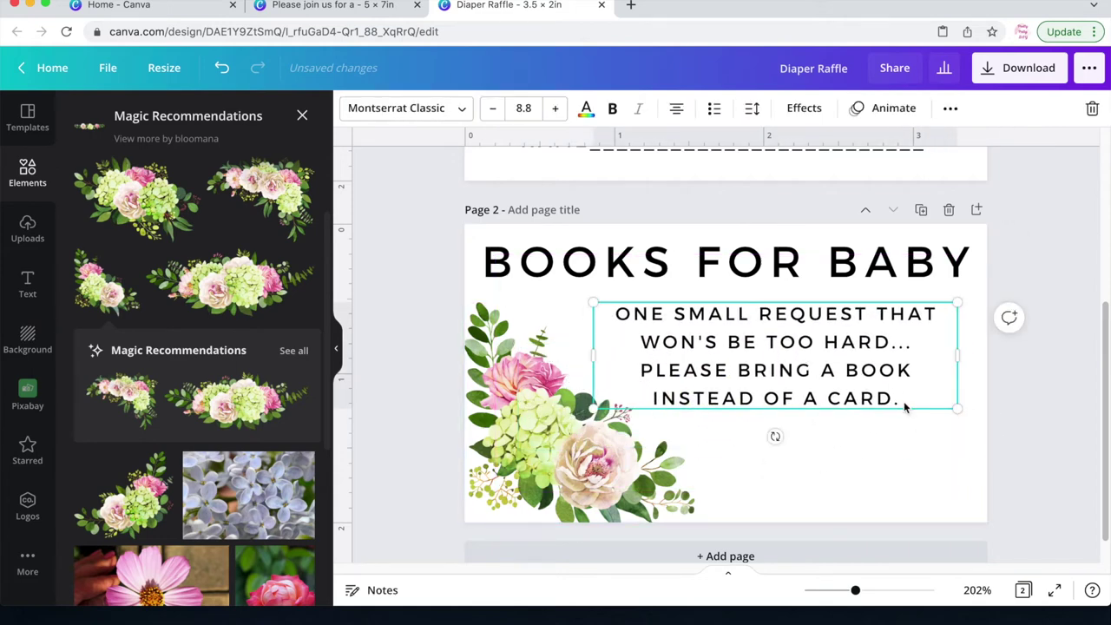
Step: Continue the book request after "CARD." with "BU SIGNING YOUR BOOK WE'LL REMEMBER"
{"action": "left_click", "coordinate": [899, 399]}
{"action": "type", "text": "BY"}
{"action": "key", "text": "BackSpace"}
{"action": "key", "text": "BackSpace"}
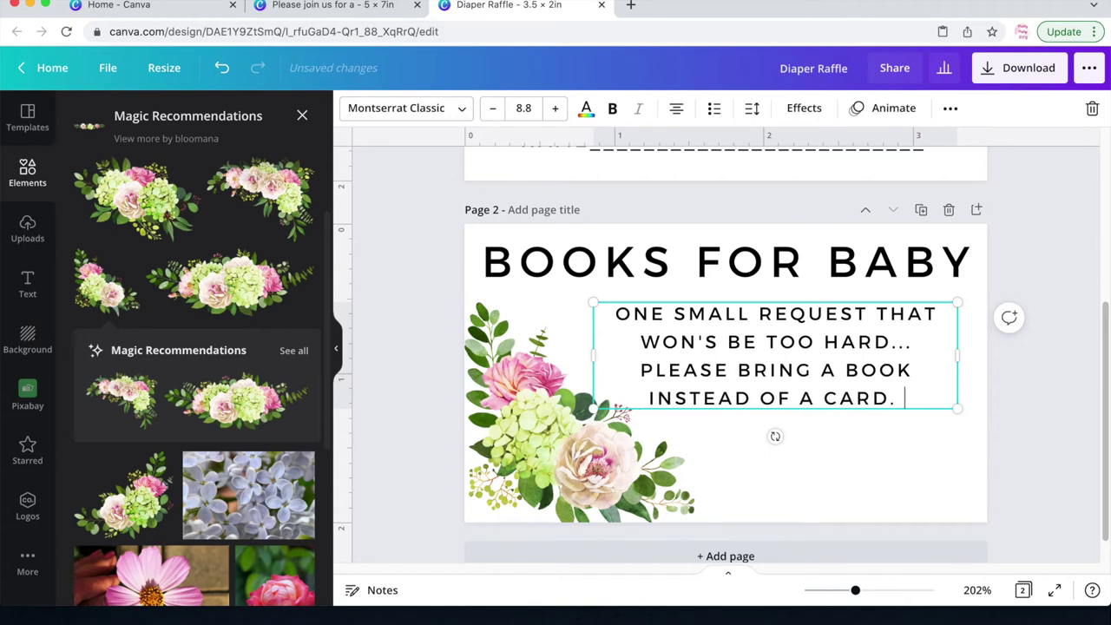
{"action": "type", "text": "BU SIGNING YO"}
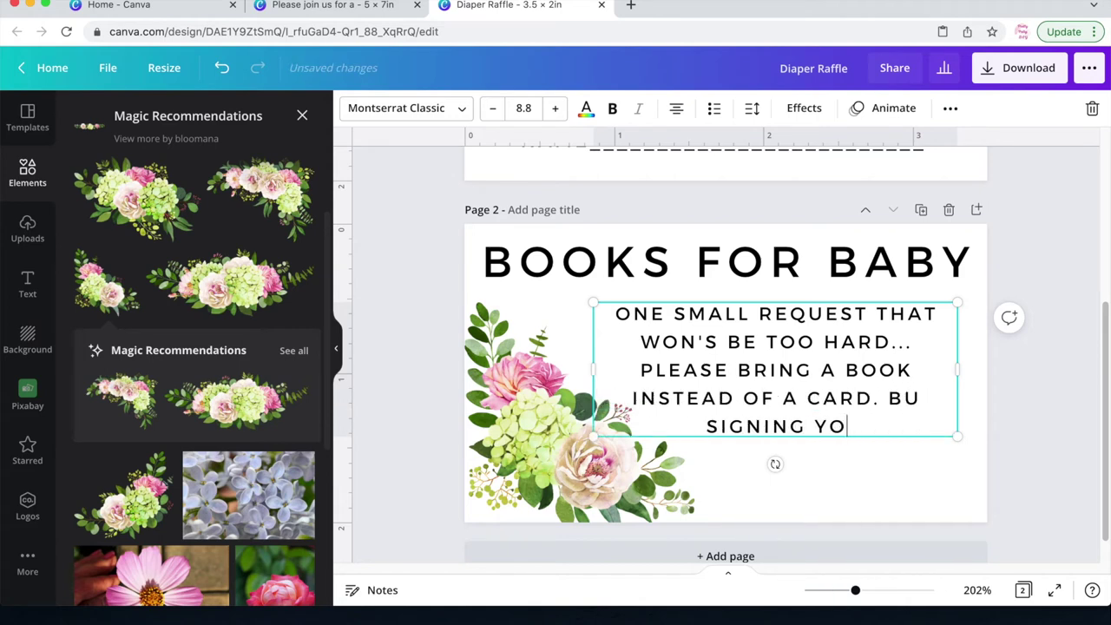
{"action": "type", "text": "UR BOOK"}
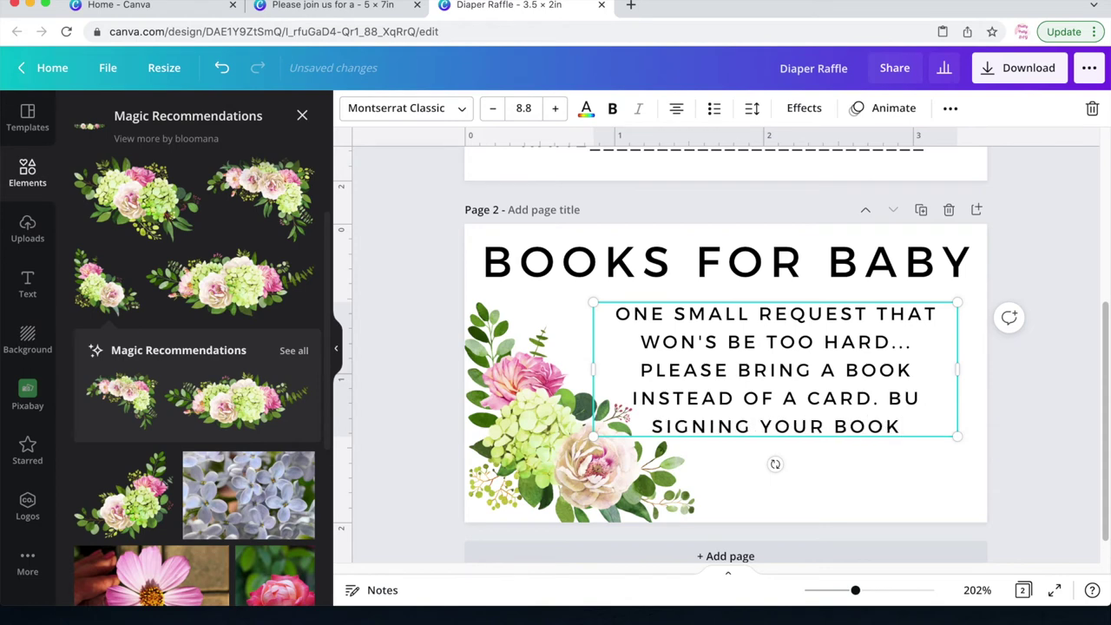
{"action": "type", "text": " WE"}
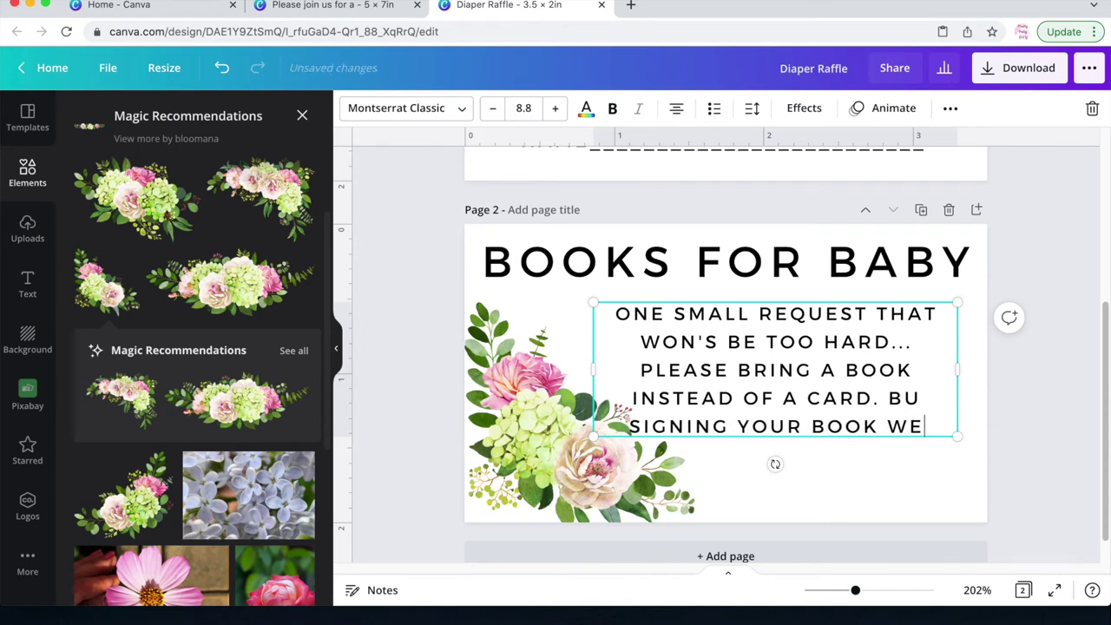
{"action": "type", "text": "'LL REME"}
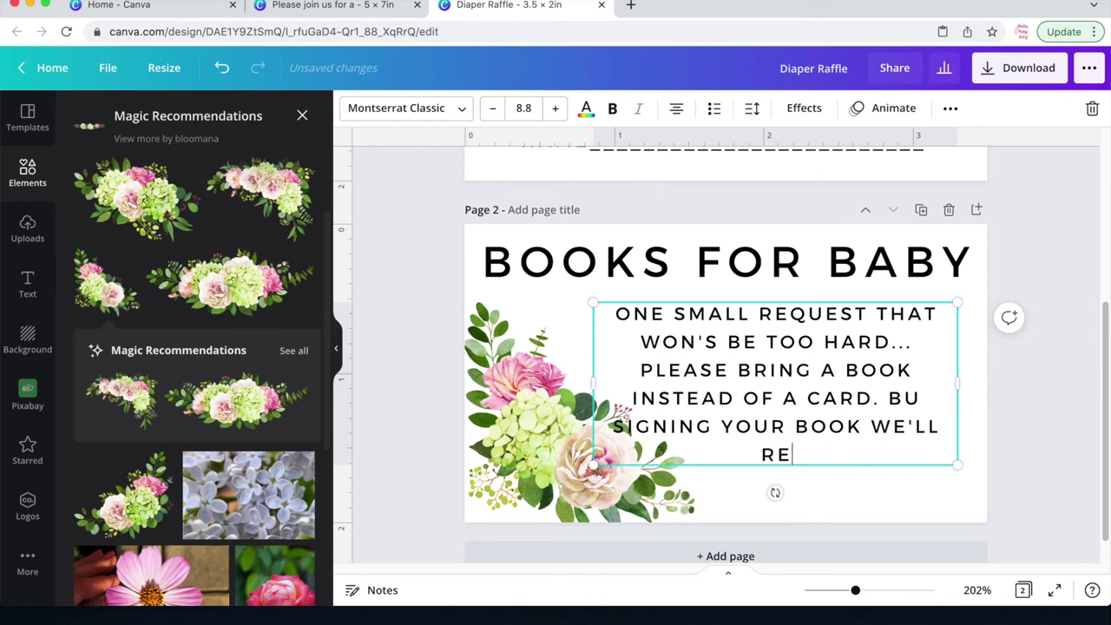
{"action": "type", "text": "MBER"}
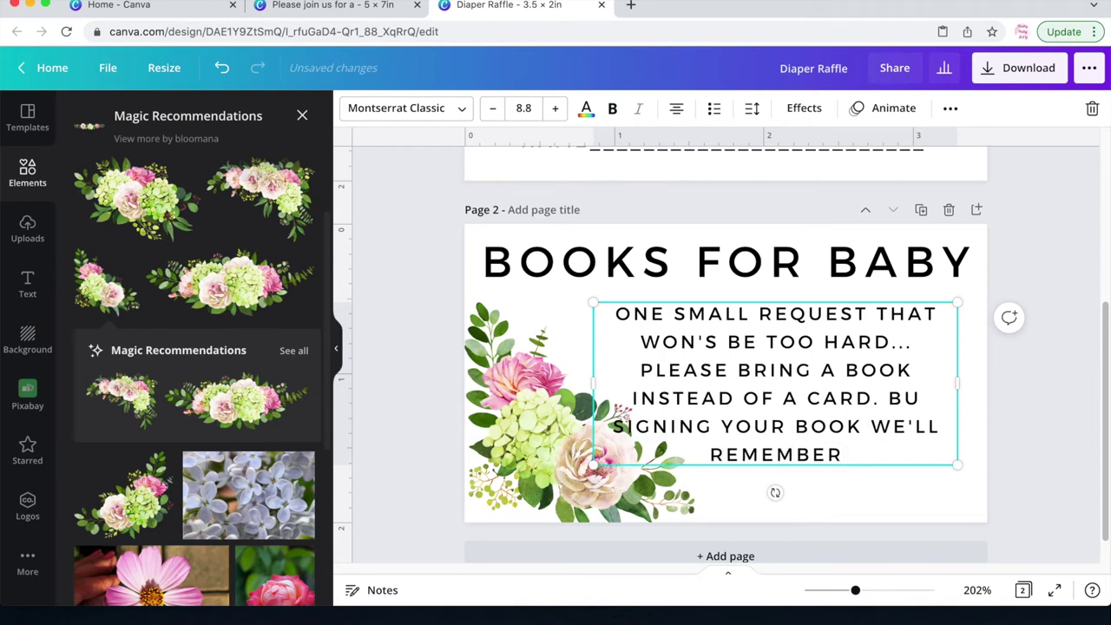
Step: Finish the book request with "& SHARE YOUR SPECIAL GIFT, EVEN WHEN YOU'RE NOT THERE!" and shift the text block up toward the heading
{"action": "type", "text": " & SHARE YOUR SEP"}
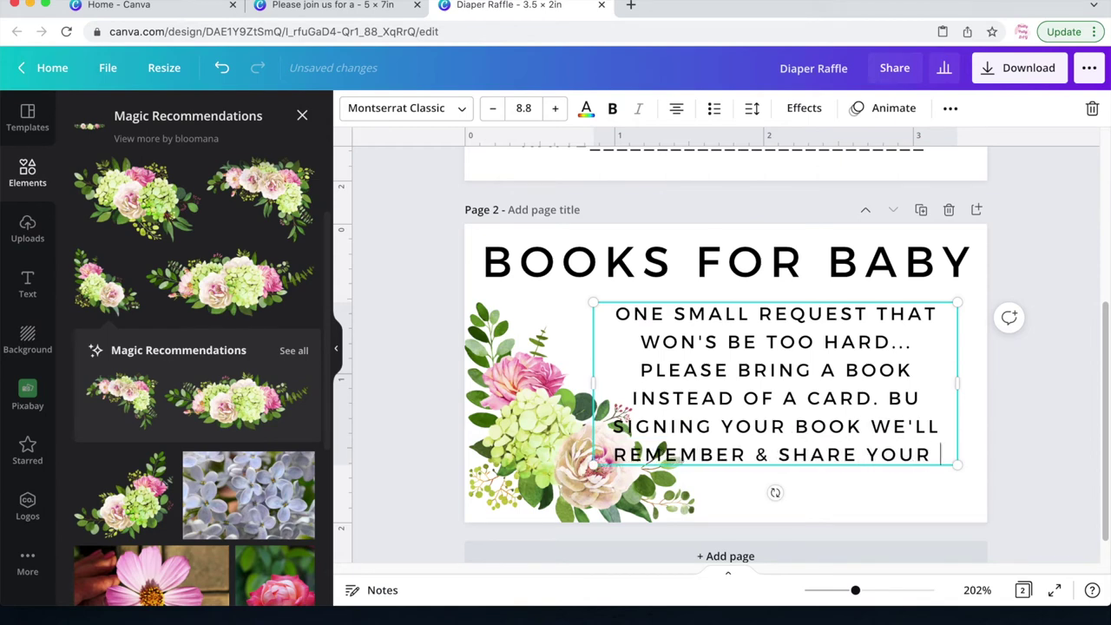
{"action": "key", "text": "BackSpace"}
{"action": "key", "text": "BackSpace"}
{"action": "type", "text": "PECIAL GIFT, EVEN WHEN YOUR'"}
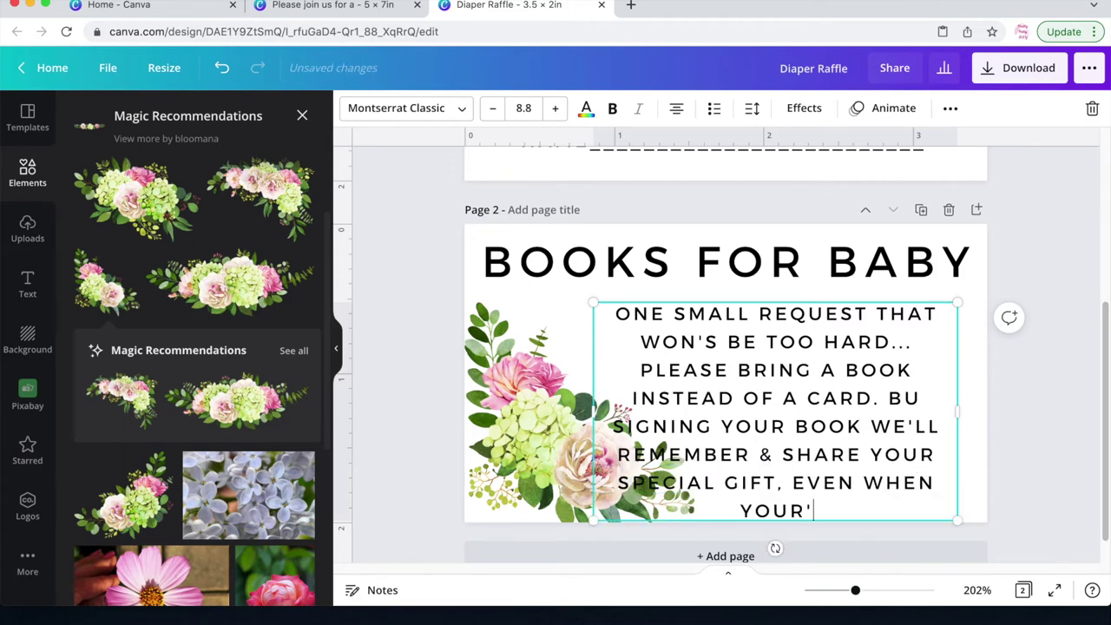
{"action": "type", "text": "E NOT THERE"}
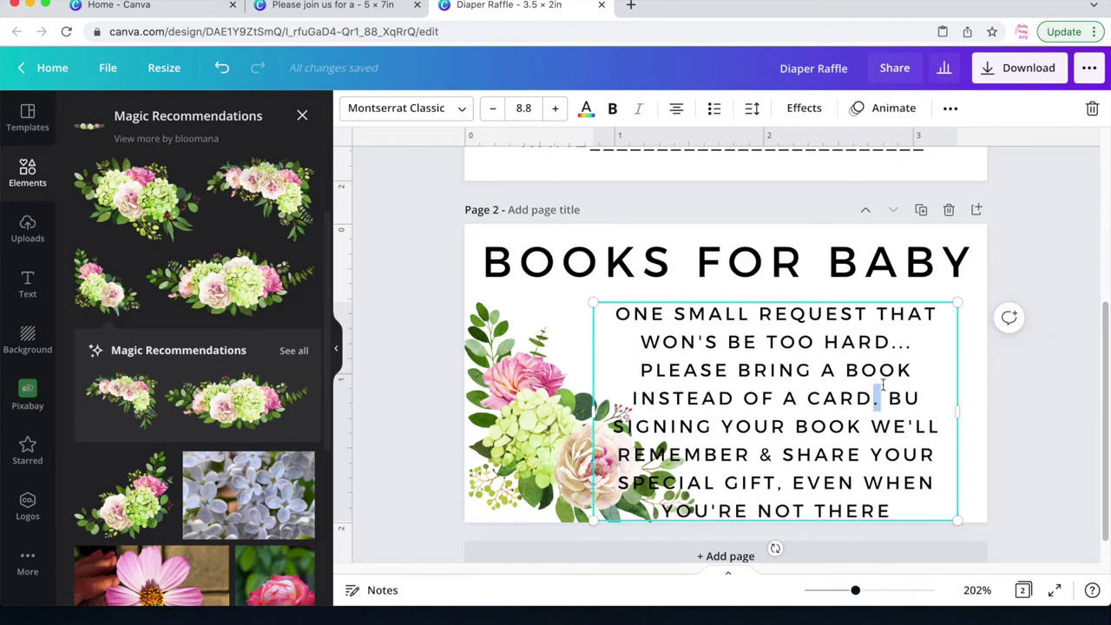
{"action": "left_click_drag", "start_coordinate": [908, 516], "coordinate": [921, 508]}
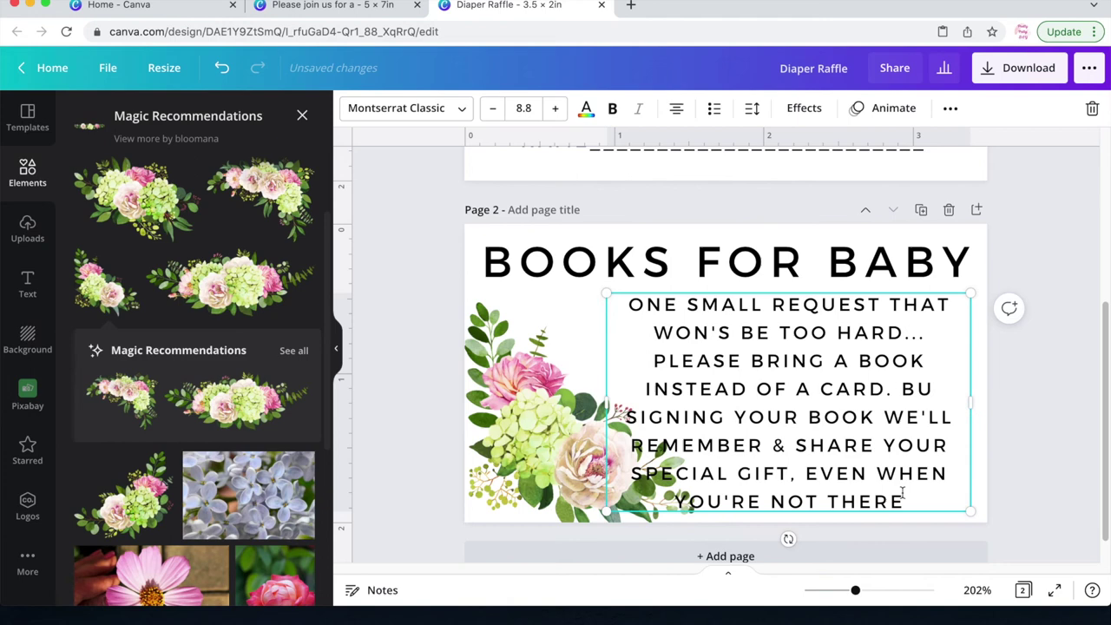
{"action": "type", "text": "!"}
{"action": "left_click", "coordinate": [1091, 491]}
Step: Shrink the floral spray on page 2, tilt it clockwise and tuck it into the page's lower left corner
{"action": "left_click", "coordinate": [692, 322]}
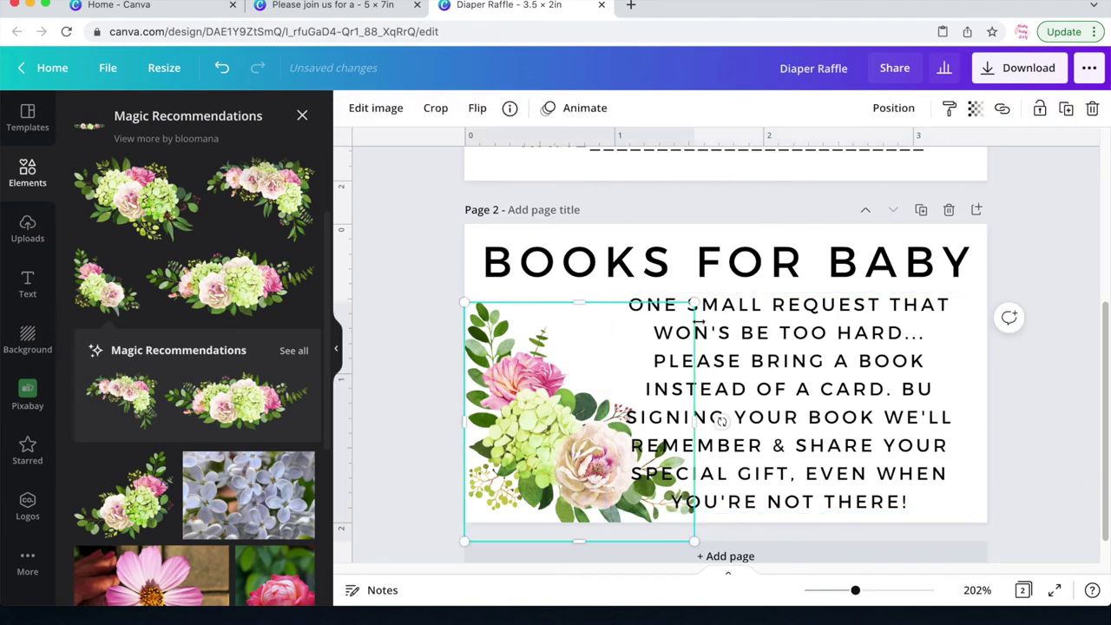
{"action": "left_click_drag", "start_coordinate": [694, 306], "coordinate": [660, 340]}
{"action": "left_click_drag", "start_coordinate": [687, 440], "coordinate": [495, 533]}
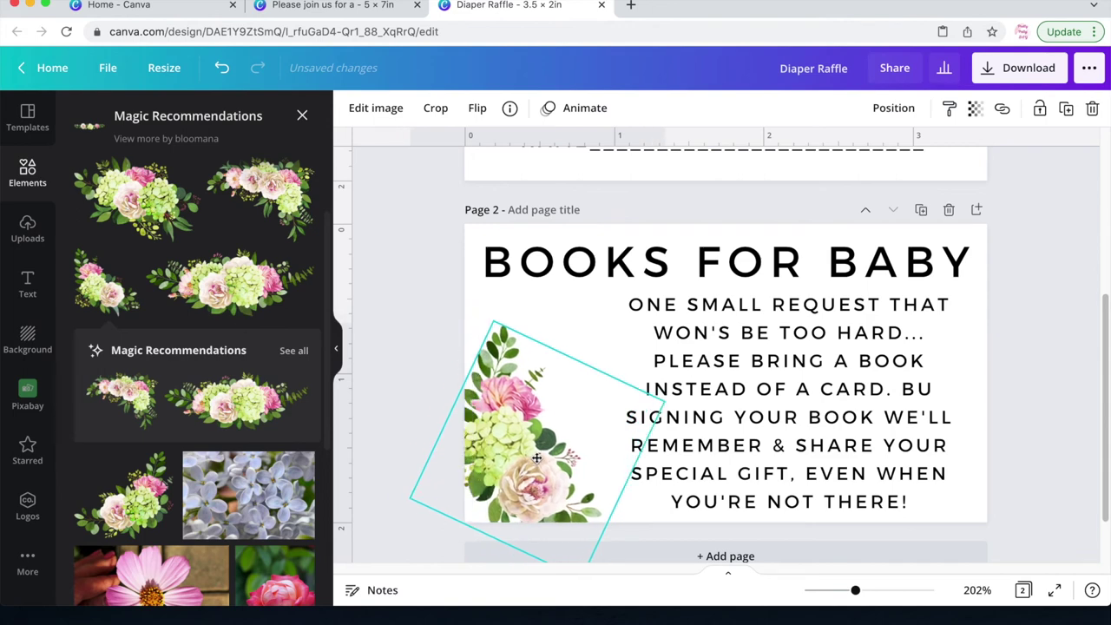
{"action": "key", "text": "ctrl+z"}
Step: Widen the book request text box on both sides to wrap into seven lines and center it below the heading
{"action": "left_click", "coordinate": [737, 408]}
{"action": "left_click_drag", "start_coordinate": [618, 402], "coordinate": [576, 402]}
{"action": "left_click_drag", "start_coordinate": [957, 401], "coordinate": [977, 401]}
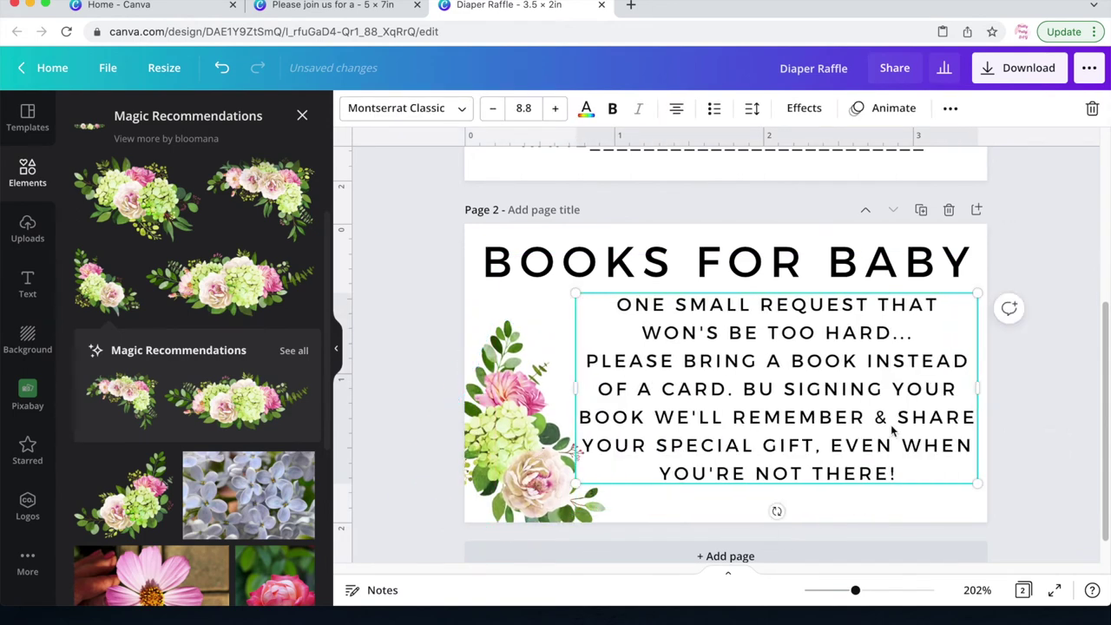
{"action": "left_click", "coordinate": [1037, 444]}
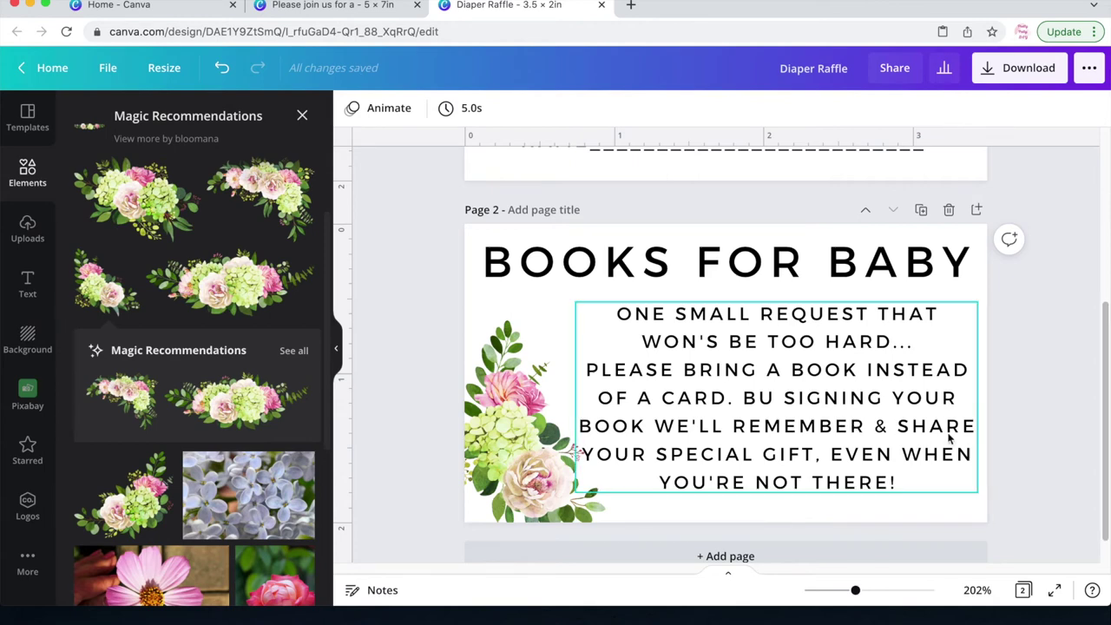
Step: Correct the typos in the book request so it reads "WON'T BE TOO HARD" and "BY SIGNING YOUR BOOK"
{"action": "left_click", "coordinate": [711, 343]}
{"action": "key", "text": "BackSpace"}
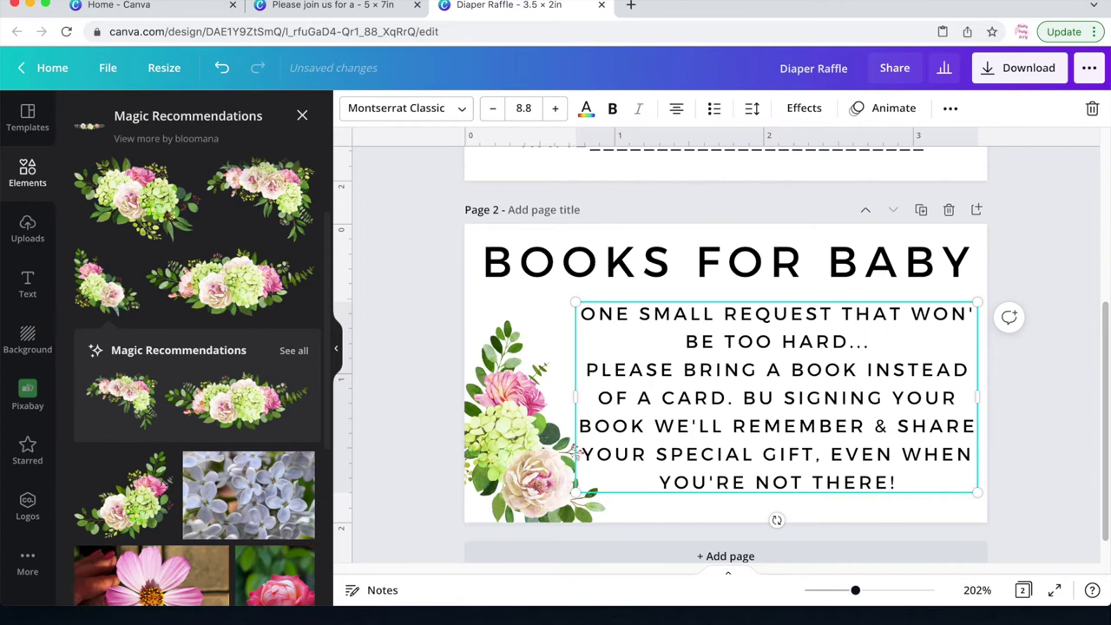
{"action": "type", "text": "T"}
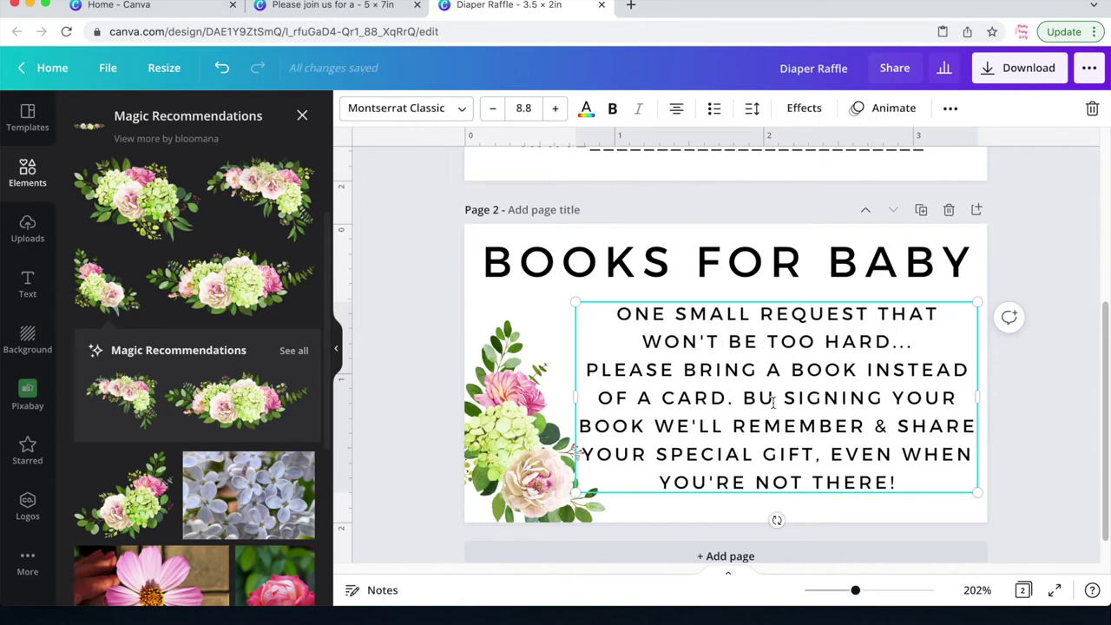
{"action": "key", "text": "BackSpace"}
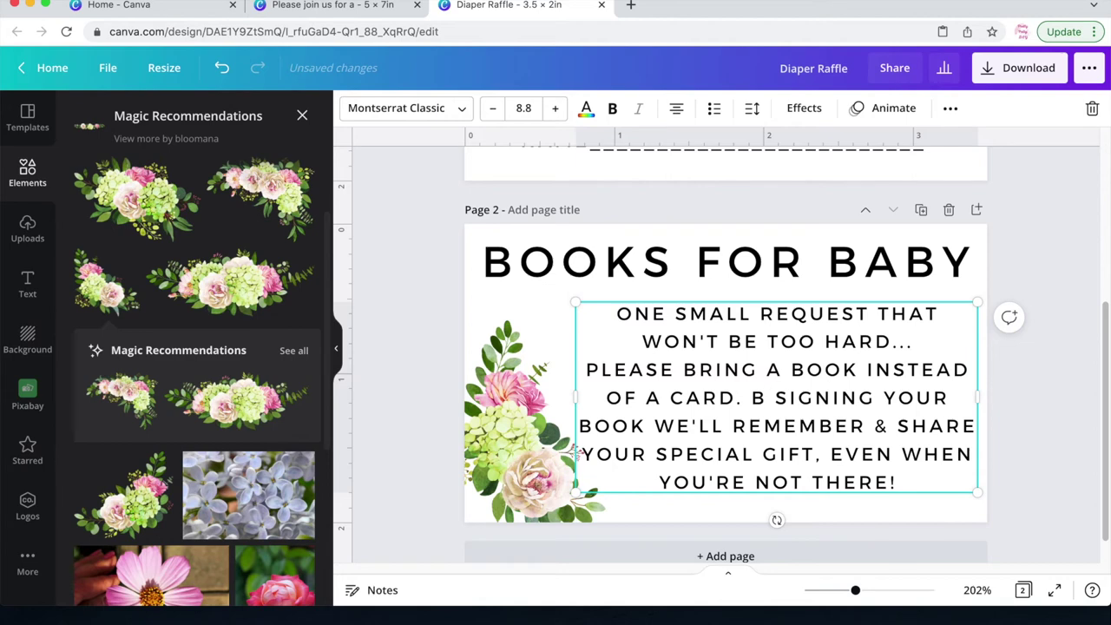
{"action": "type", "text": "Y"}
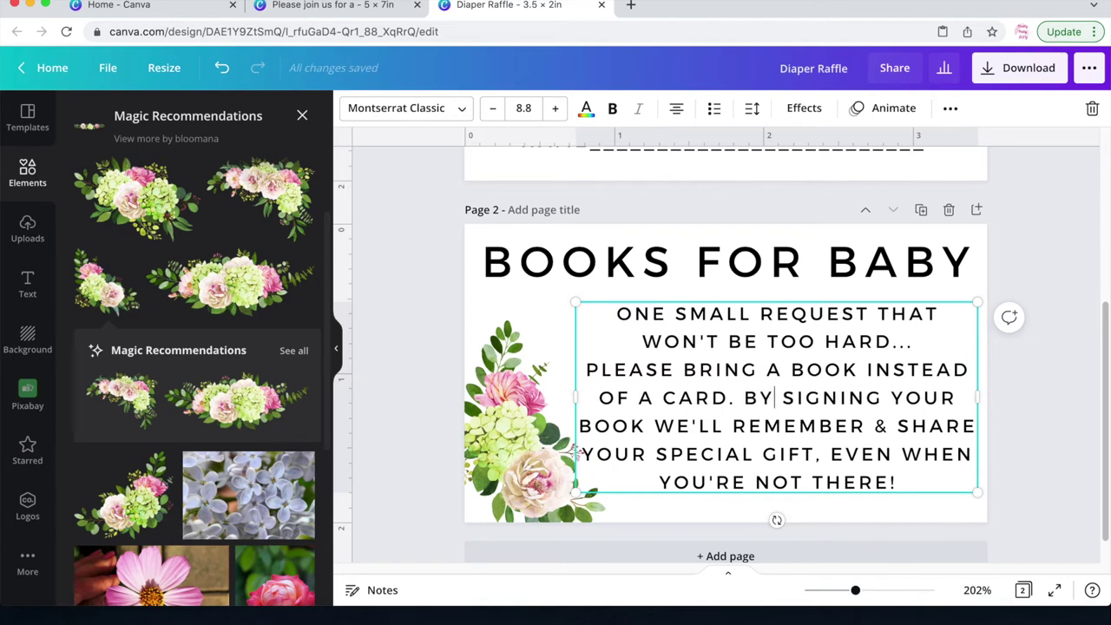
{"action": "left_click", "coordinate": [1028, 377]}
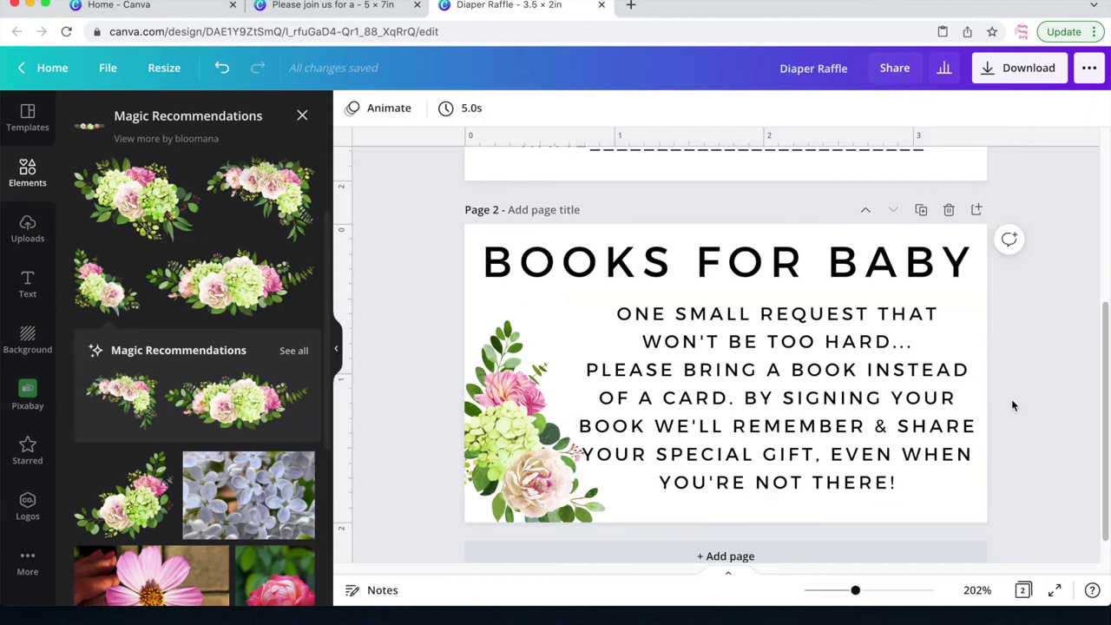
Step: Create a new custom-size design 6 in wide and 4 in high
{"action": "scroll", "coordinate": [1001, 399], "scroll_direction": "up", "scroll_amount": 5}
{"action": "scroll", "coordinate": [1002, 398], "scroll_direction": "down", "scroll_amount": 5}
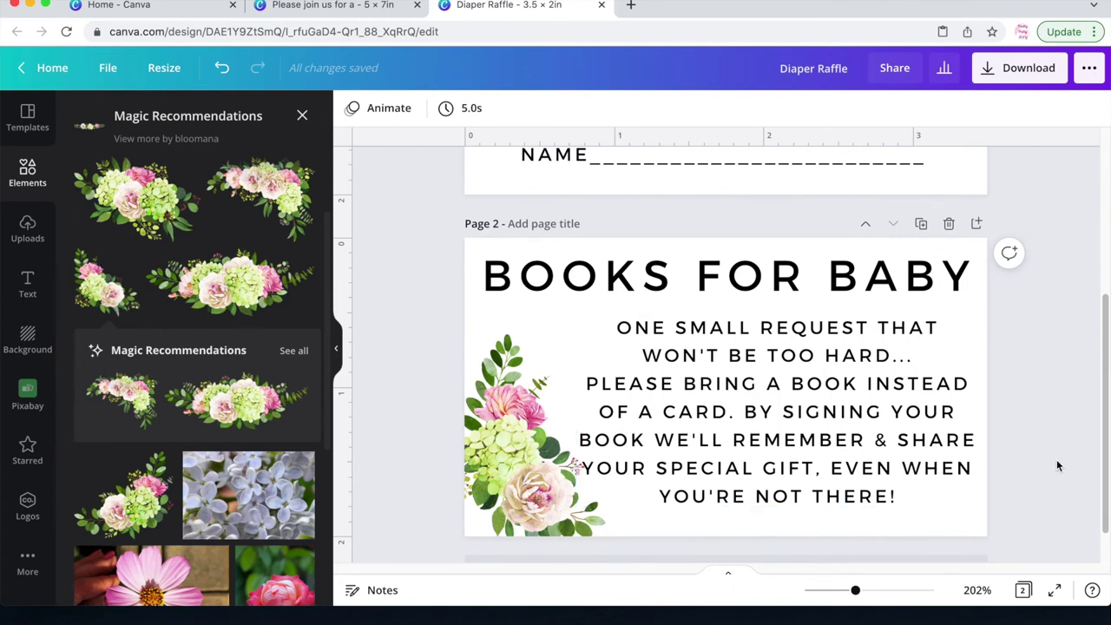
{"action": "left_click", "coordinate": [107, 67]}
{"action": "left_click", "coordinate": [131, 184]}
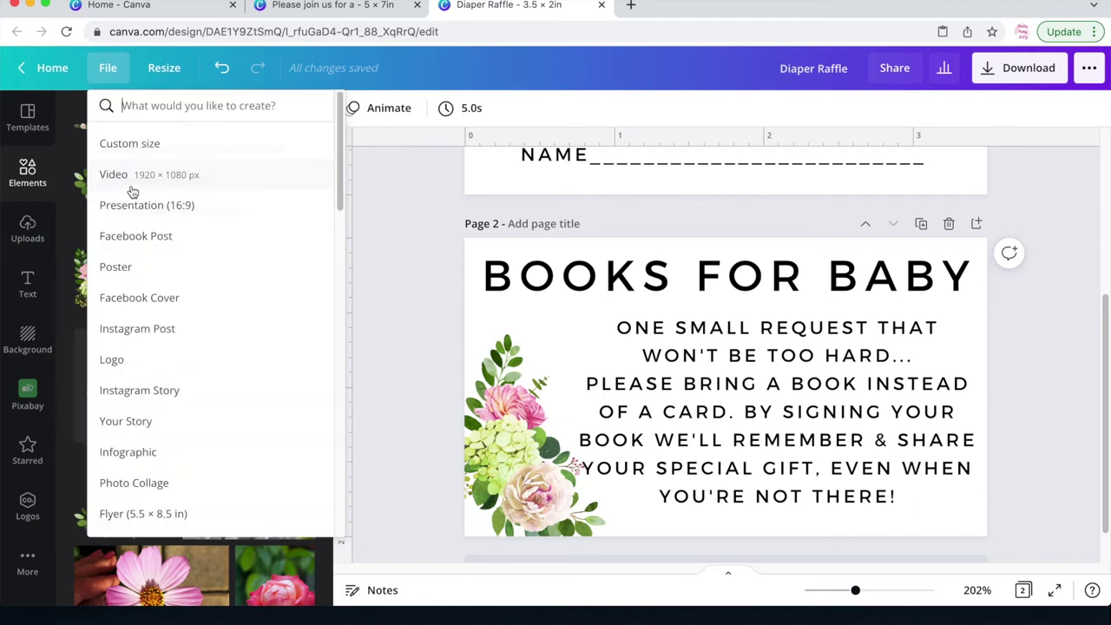
{"action": "left_click", "coordinate": [193, 149]}
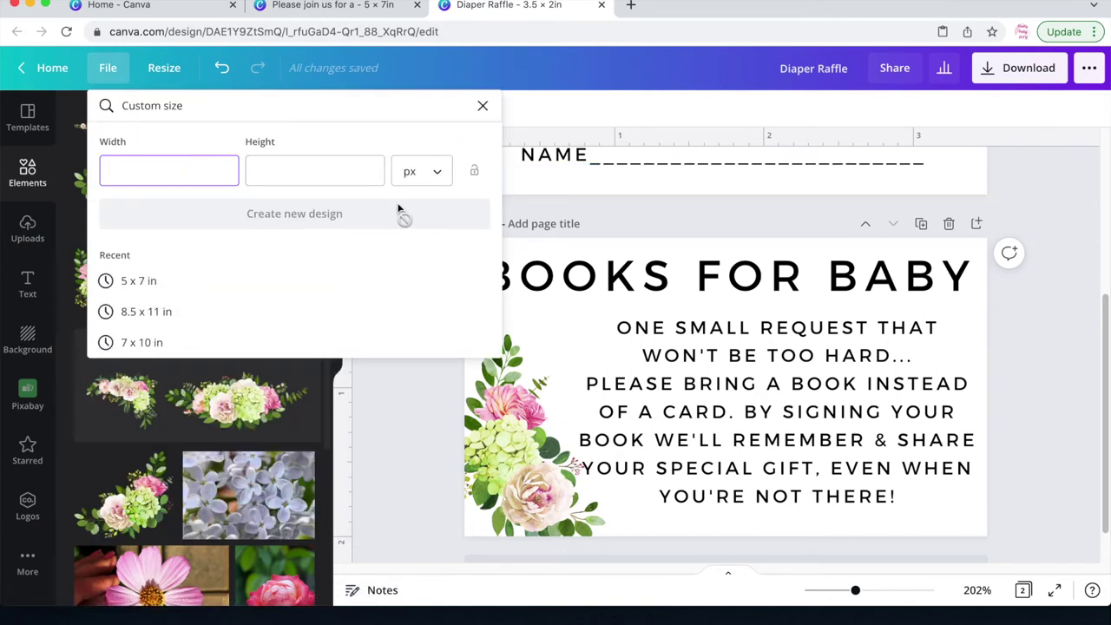
{"action": "left_click", "coordinate": [417, 182]}
{"action": "left_click", "coordinate": [437, 200]}
{"action": "type", "text": "6"}
{"action": "left_click", "coordinate": [320, 171]}
{"action": "type", "text": "4"}
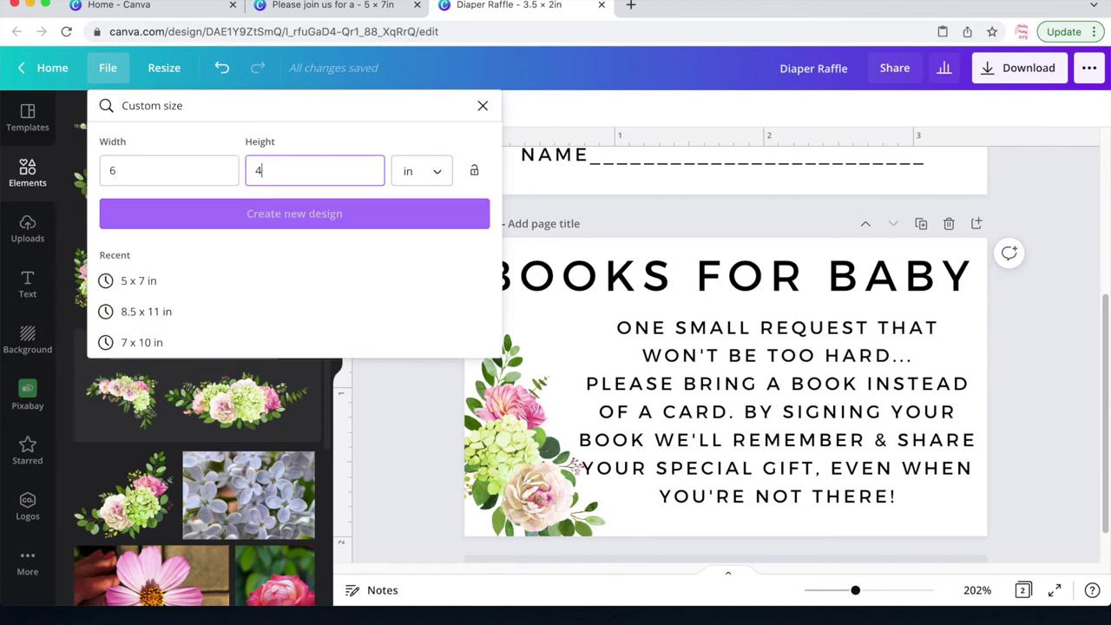
{"action": "left_click", "coordinate": [290, 224]}
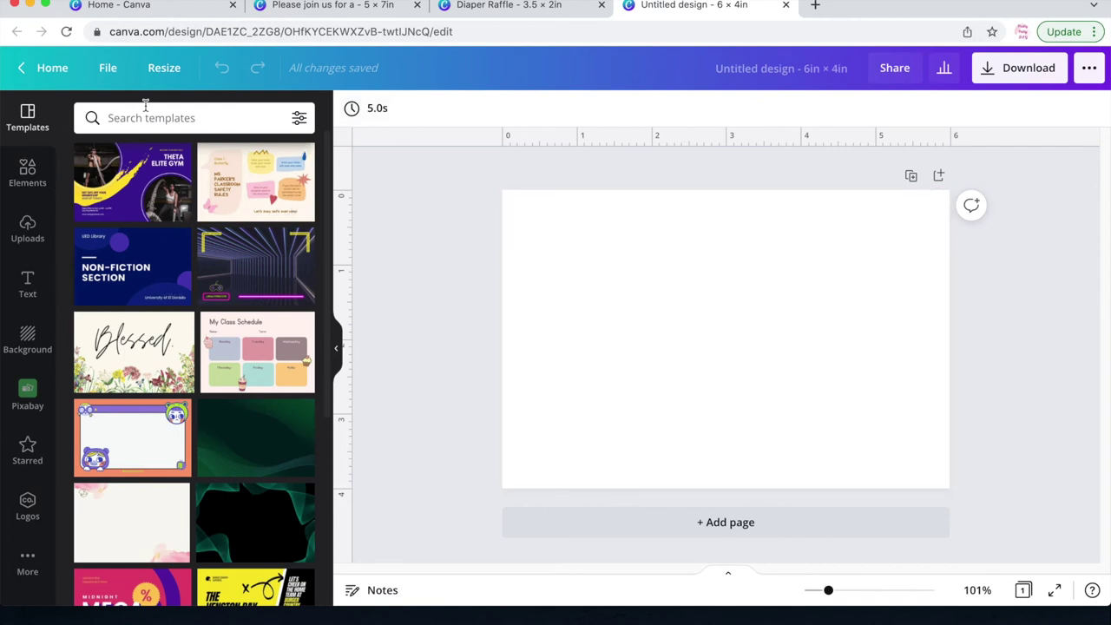
Step: Bring up graphics similar to the recently used wide floral arrangement of hydrangea, peony and rose
{"action": "left_click", "coordinate": [28, 183]}
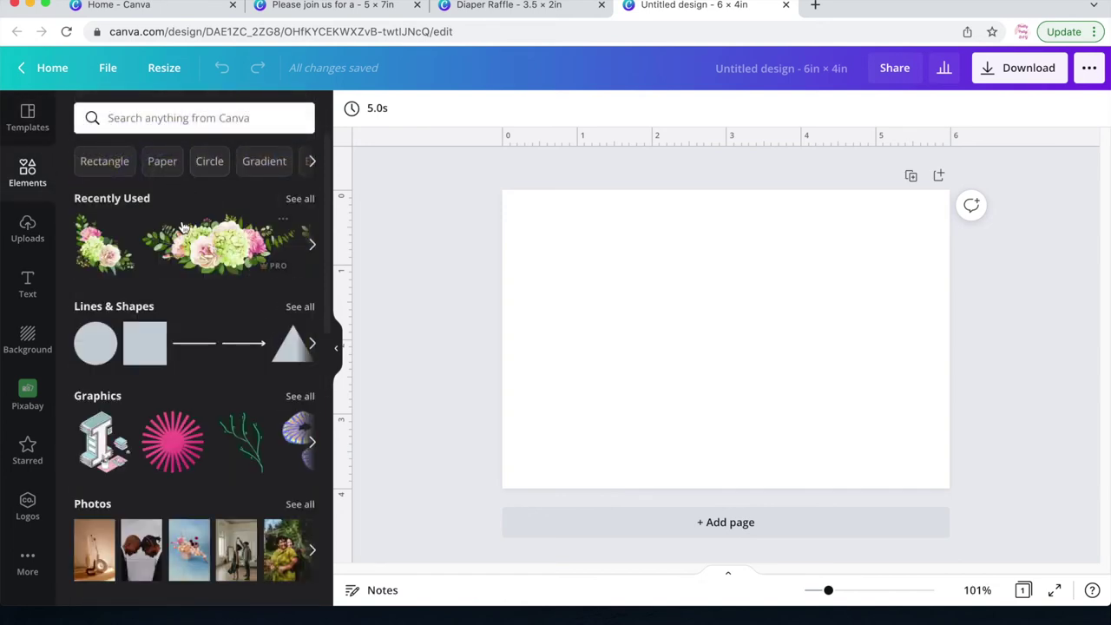
{"action": "left_click", "coordinate": [286, 228]}
{"action": "scroll", "coordinate": [365, 468], "scroll_direction": "down", "scroll_amount": 3}
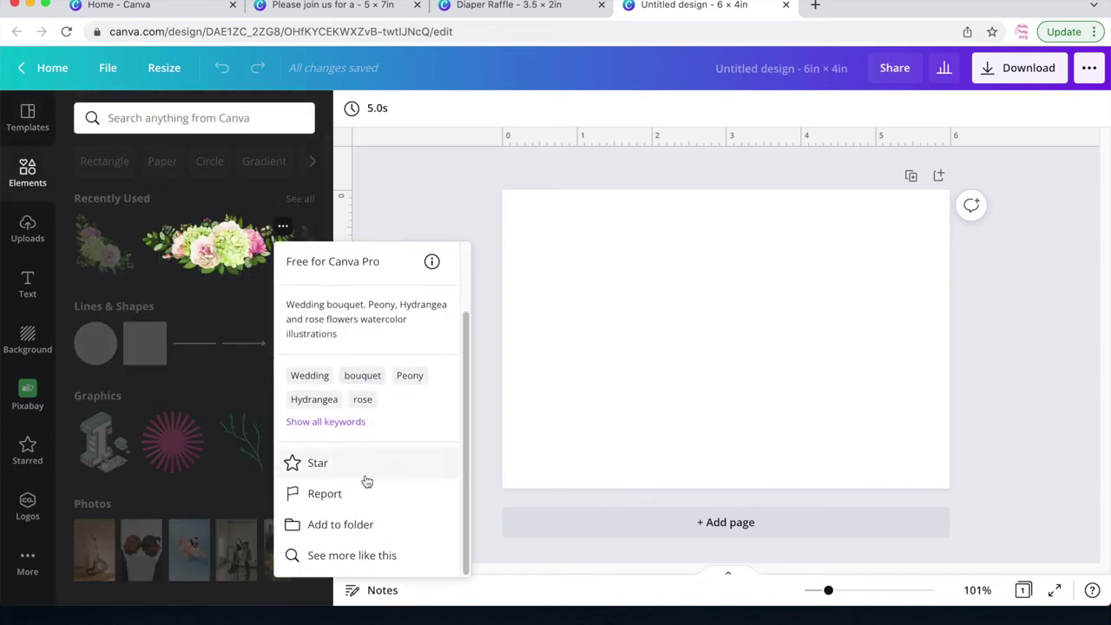
{"action": "left_click", "coordinate": [371, 557]}
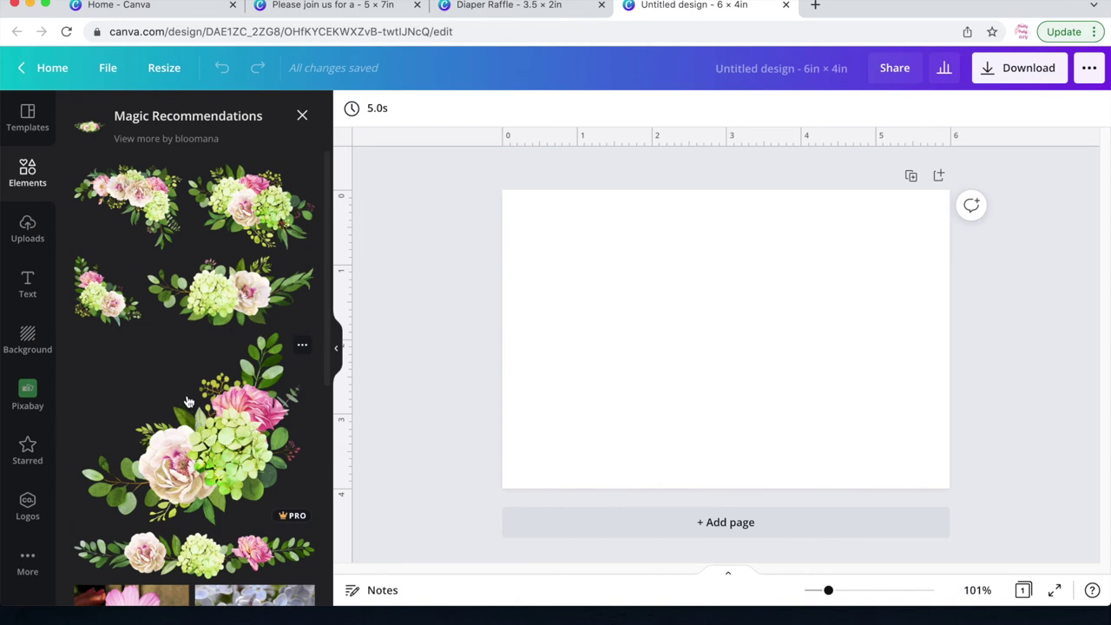
Step: Try the full hydrangea and rose bouquet near the card's upper edge, tilted counterclockwise, and delete it
{"action": "left_click", "coordinate": [246, 206]}
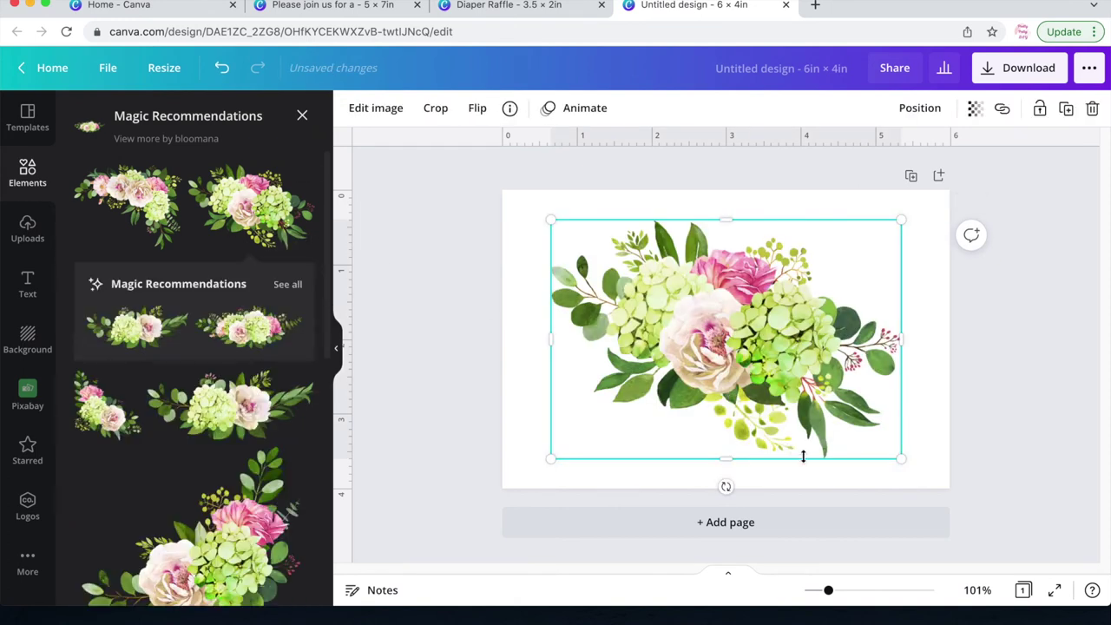
{"action": "left_click_drag", "start_coordinate": [725, 416], "coordinate": [760, 383]}
{"action": "mouse_move", "coordinate": [761, 456]}
{"action": "left_mouse_down"}
{"action": "mouse_move", "coordinate": [798, 449]}
{"action": "mouse_move", "coordinate": [781, 455]}
{"action": "left_mouse_up"}
{"action": "left_click_drag", "start_coordinate": [773, 408], "coordinate": [710, 386]}
{"action": "left_click_drag", "start_coordinate": [717, 431], "coordinate": [753, 425]}
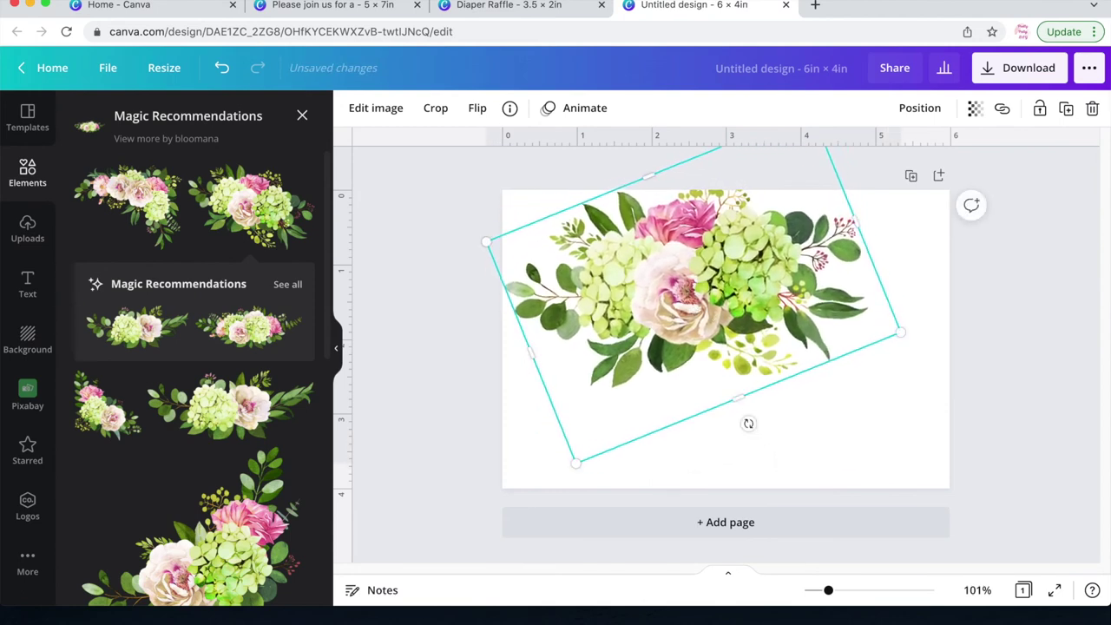
{"action": "key", "text": "Delete"}
Step: Try the long three-flower garland, enlarged across the upper part of the card, and delete it
{"action": "scroll", "coordinate": [173, 399], "scroll_direction": "down", "scroll_amount": 5}
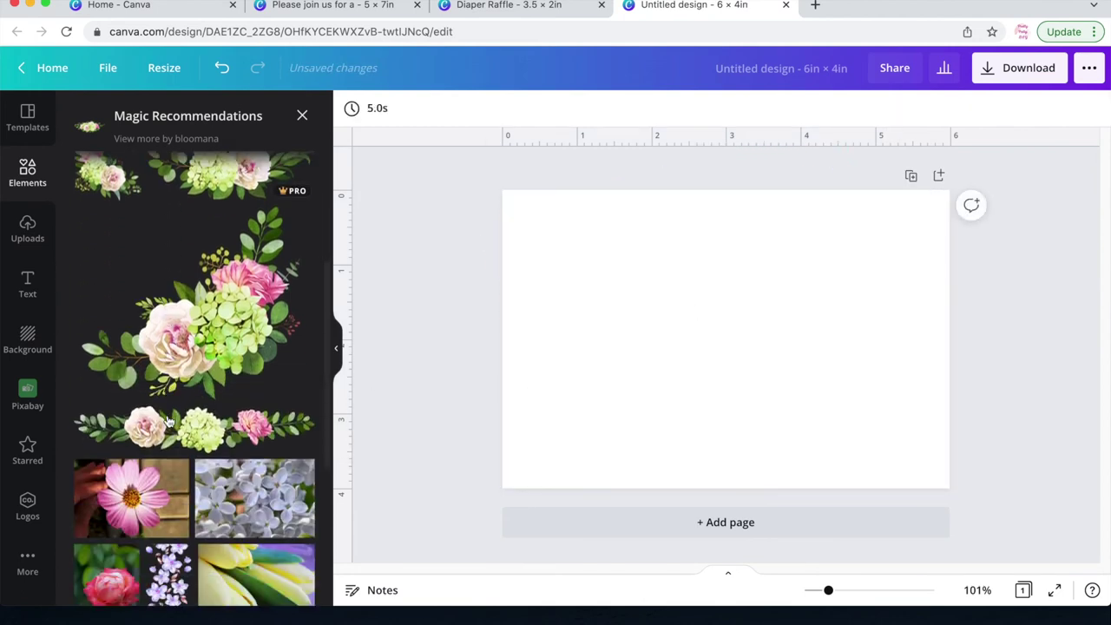
{"action": "left_click", "coordinate": [200, 441]}
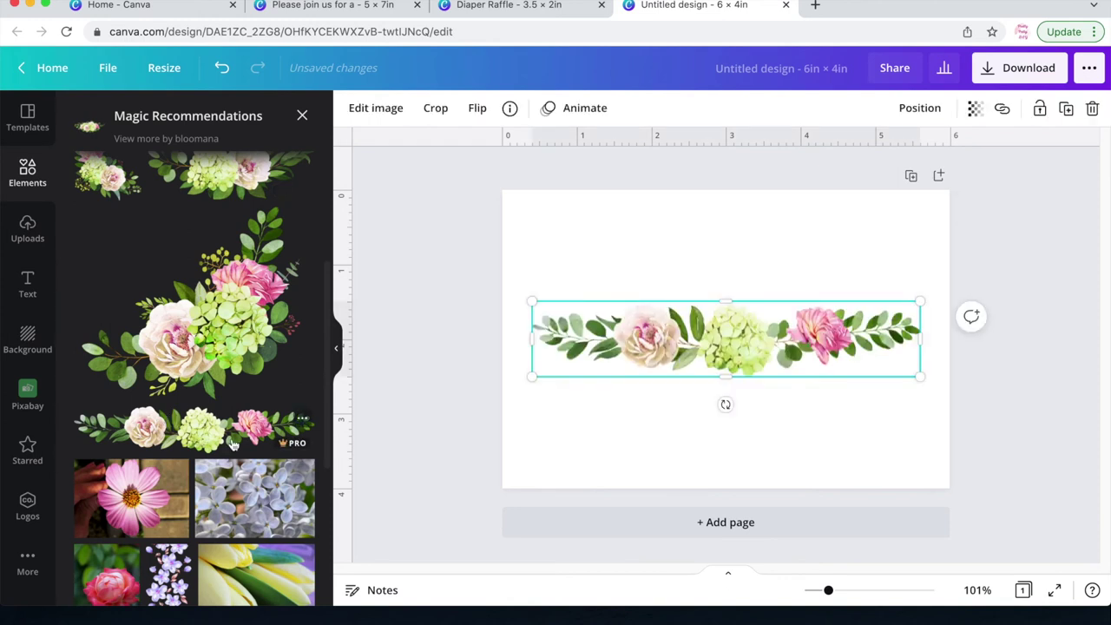
{"action": "left_click_drag", "start_coordinate": [530, 309], "coordinate": [466, 288]}
{"action": "left_click_drag", "start_coordinate": [617, 334], "coordinate": [650, 229]}
{"action": "key", "text": "Delete"}
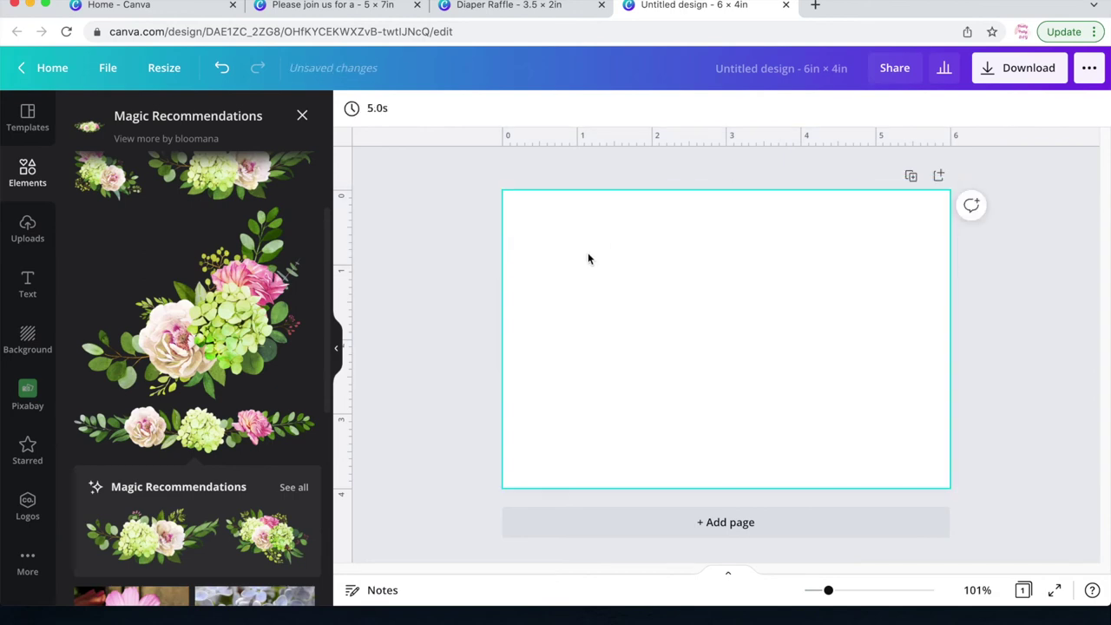
Step: Add the corner-shaped floral spray with pink roses and hydrangea, place it in the card's upper right corner and shrink it slightly
{"action": "scroll", "coordinate": [200, 365], "scroll_direction": "down", "scroll_amount": 4}
{"action": "scroll", "coordinate": [265, 442], "scroll_direction": "up", "scroll_amount": 5}
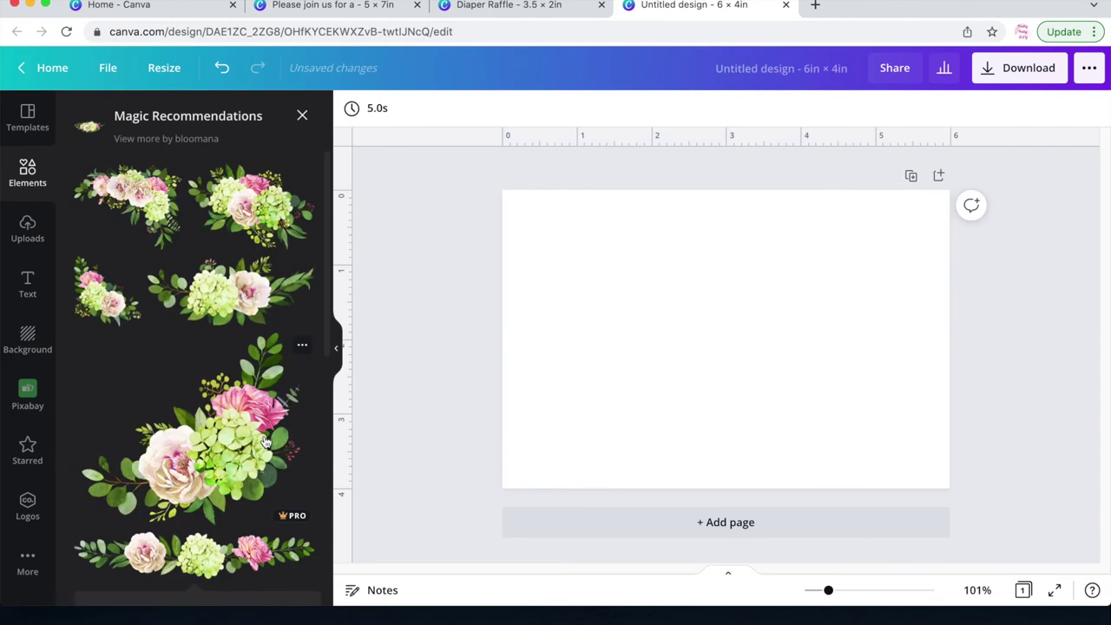
{"action": "left_click", "coordinate": [230, 413]}
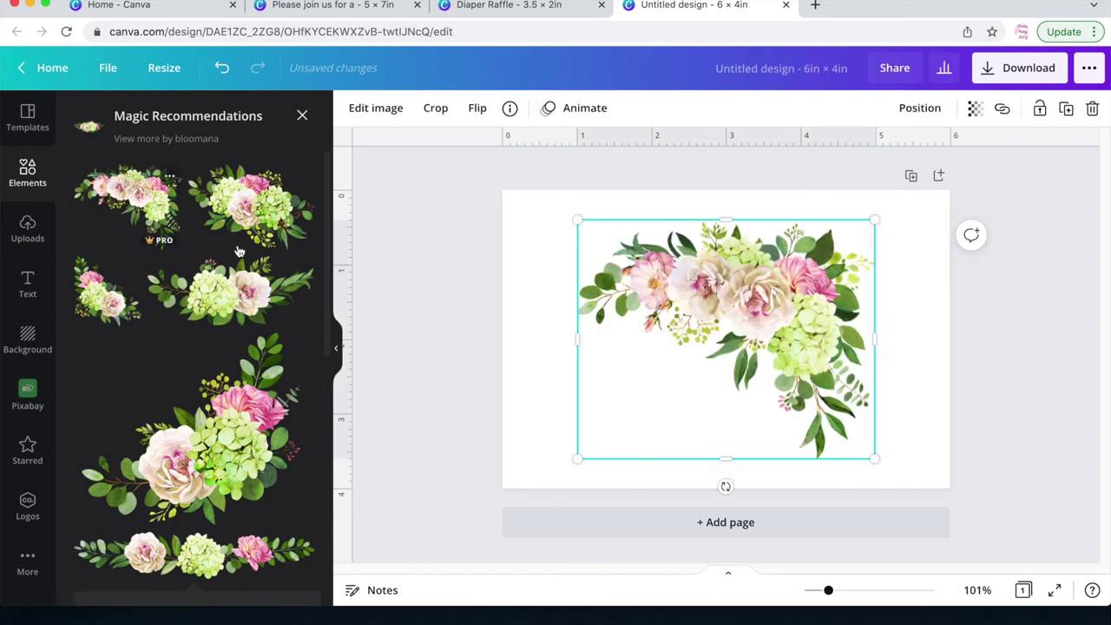
{"action": "left_click_drag", "start_coordinate": [743, 376], "coordinate": [832, 350]}
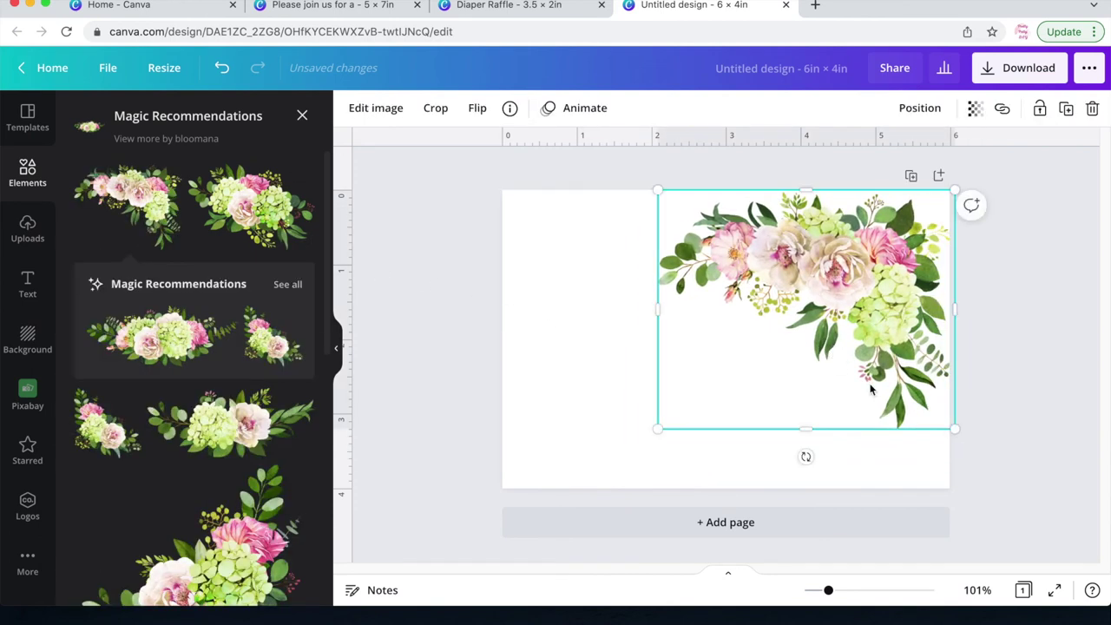
{"action": "left_click_drag", "start_coordinate": [665, 433], "coordinate": [710, 404]}
Step: Duplicate the corner floral spray, flip the copy horizontally and move it to the upper left of the card
{"action": "right_click", "coordinate": [840, 316]}
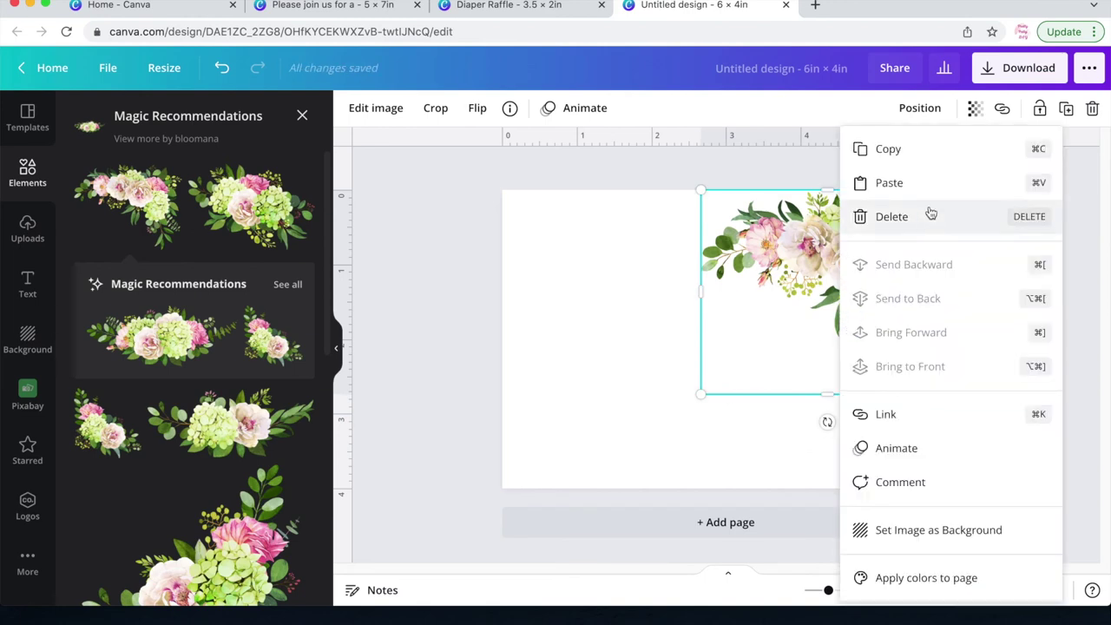
{"action": "left_click", "coordinate": [910, 162]}
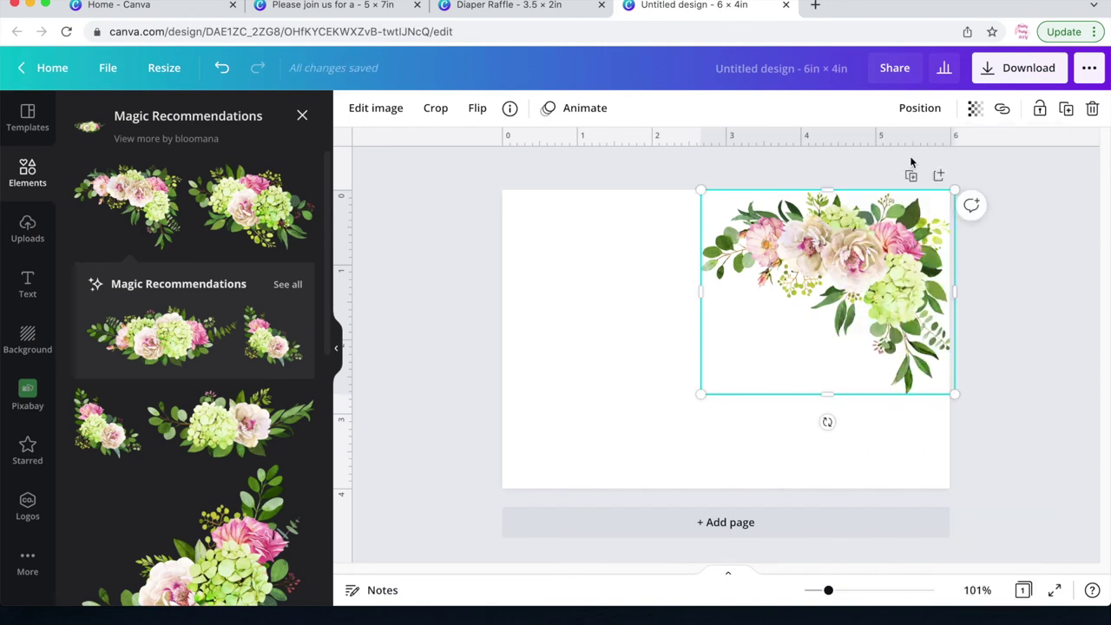
{"action": "right_click", "coordinate": [642, 276]}
{"action": "left_click", "coordinate": [660, 323]}
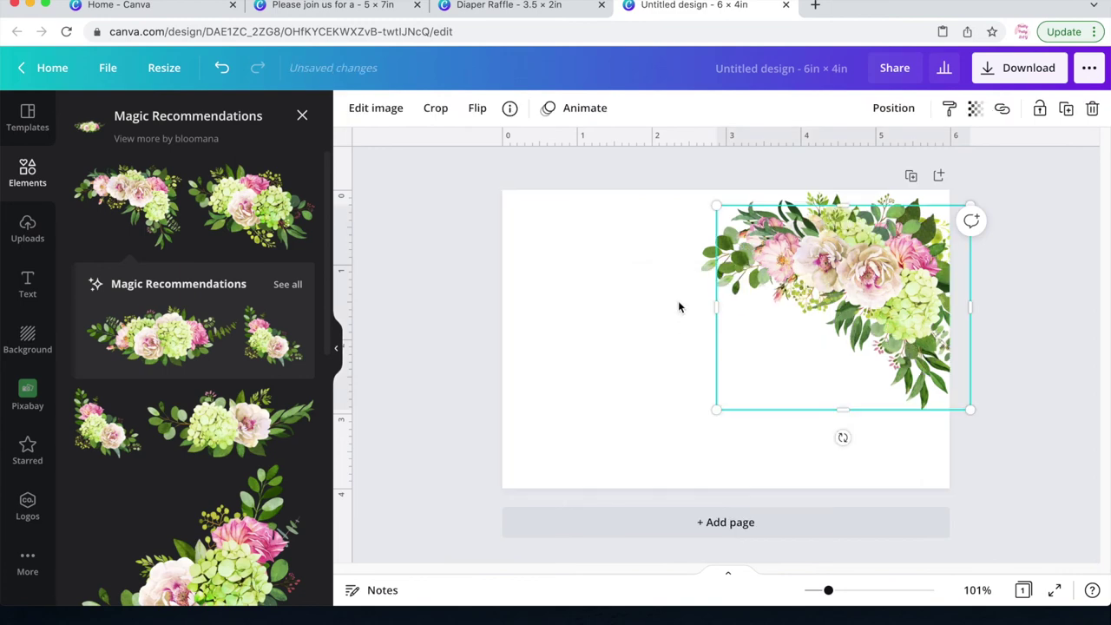
{"action": "left_click", "coordinate": [476, 110]}
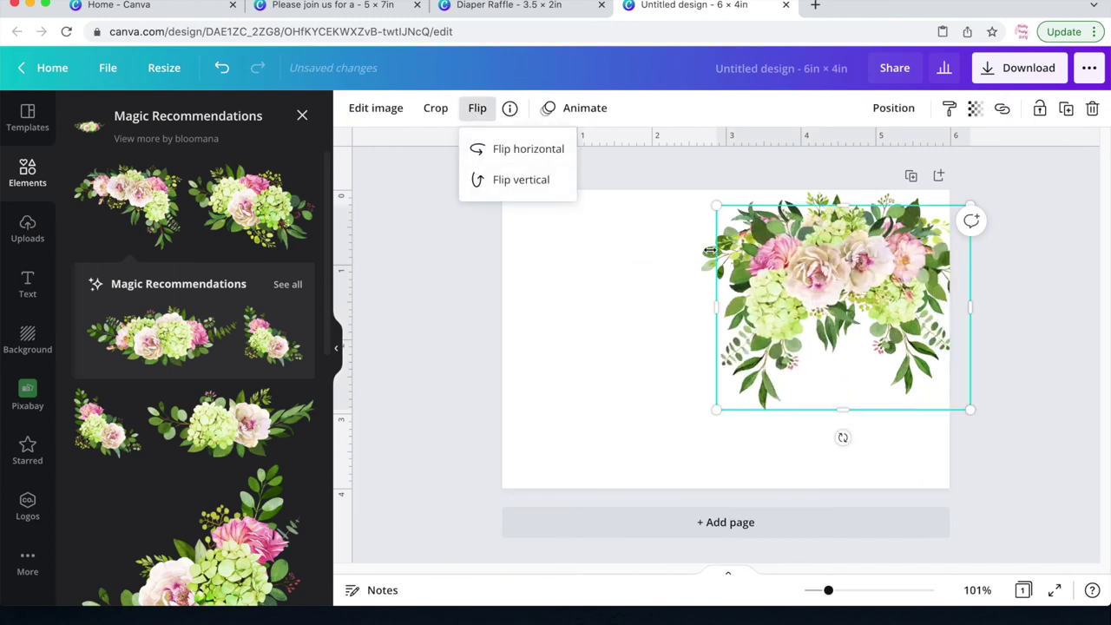
{"action": "left_click_drag", "start_coordinate": [794, 298], "coordinate": [618, 286]}
Step: Flip the copied spray vertically and move it into the card's lower left corner
{"action": "right_click", "coordinate": [478, 110]}
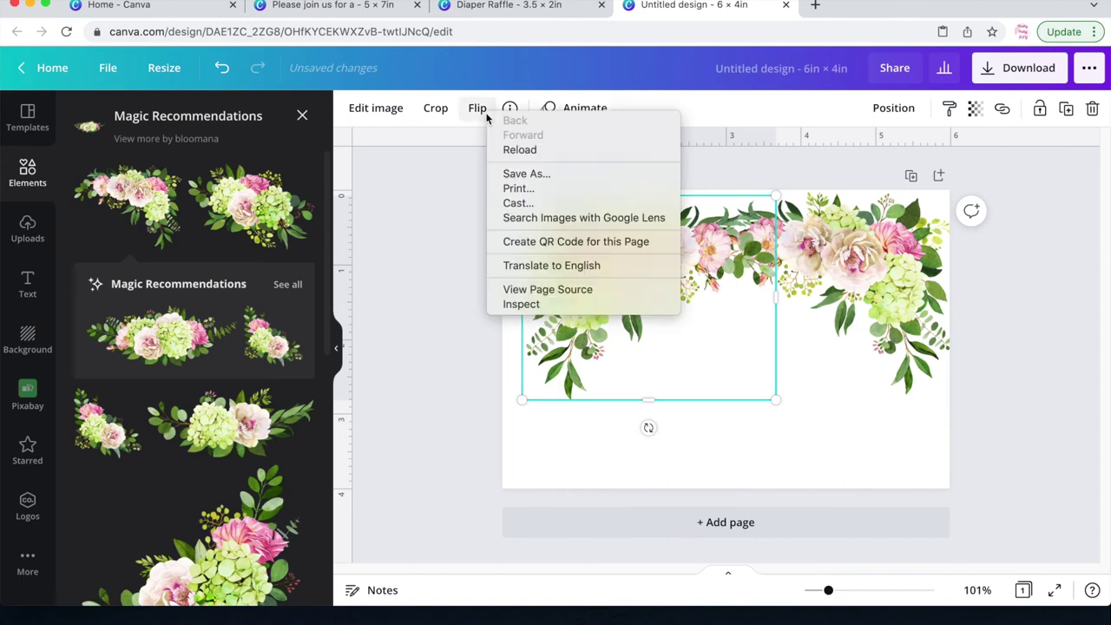
{"action": "left_click", "coordinate": [461, 128]}
{"action": "left_click", "coordinate": [476, 108]}
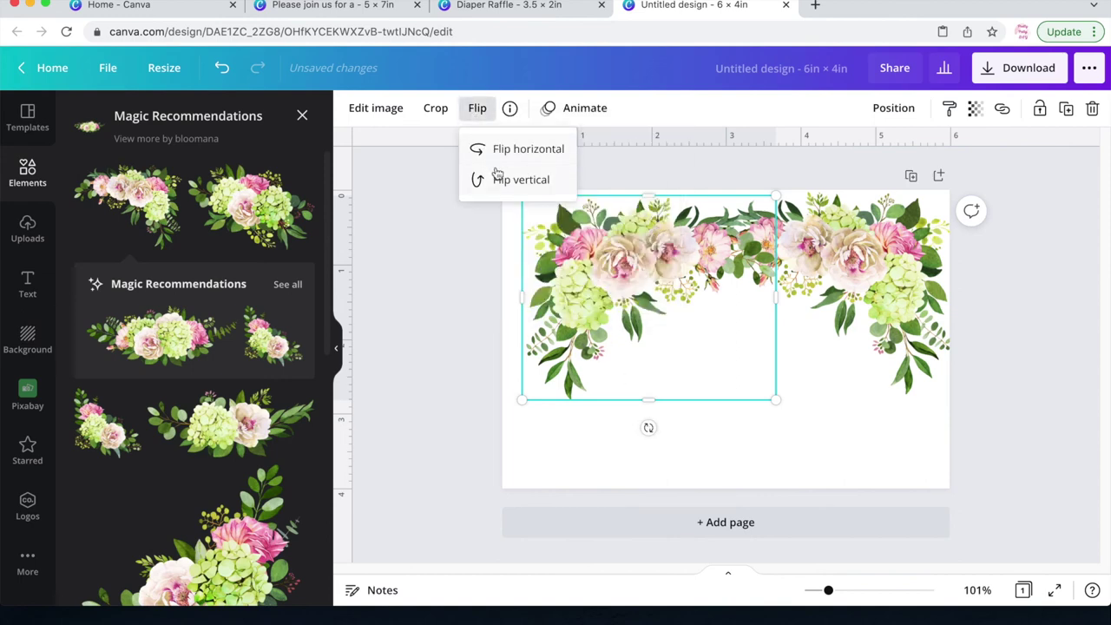
{"action": "left_click", "coordinate": [499, 178]}
{"action": "left_click_drag", "start_coordinate": [669, 363], "coordinate": [649, 417]}
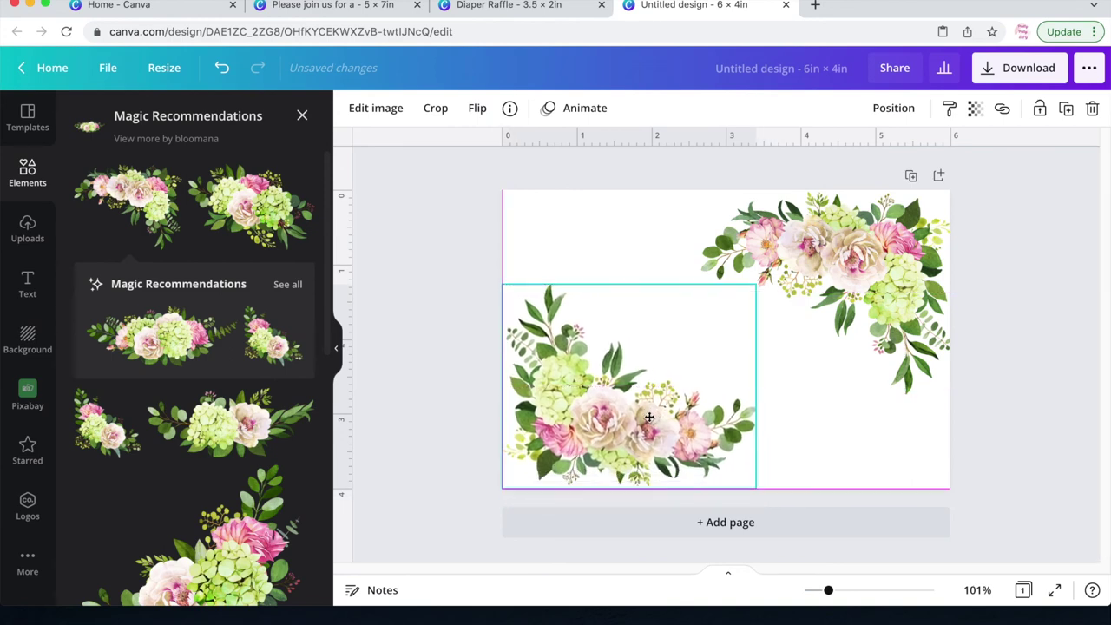
Step: Shrink both floral sprays while keeping them in the upper right and lower left corners
{"action": "left_click", "coordinate": [866, 321]}
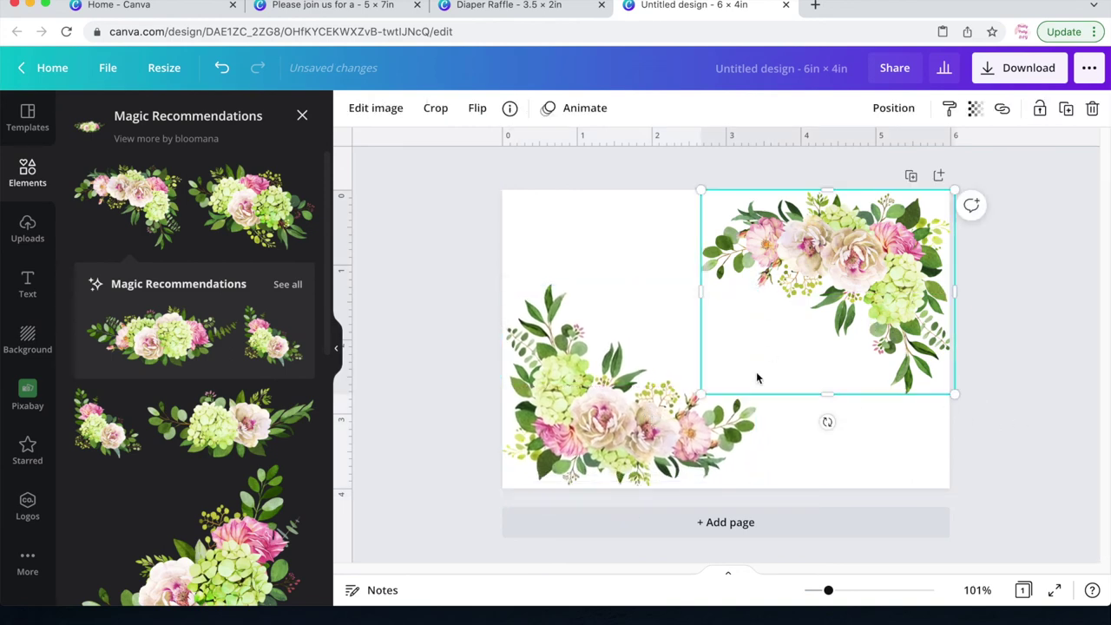
{"action": "left_click_drag", "start_coordinate": [701, 392], "coordinate": [762, 345]}
{"action": "left_click", "coordinate": [622, 427]}
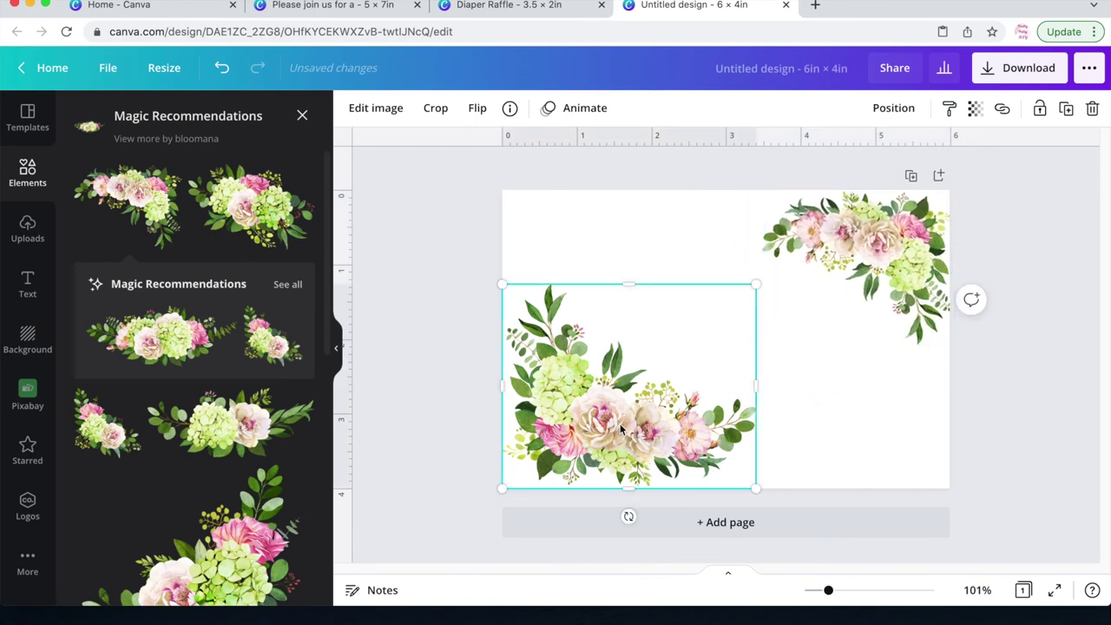
{"action": "left_click_drag", "start_coordinate": [754, 287], "coordinate": [695, 373]}
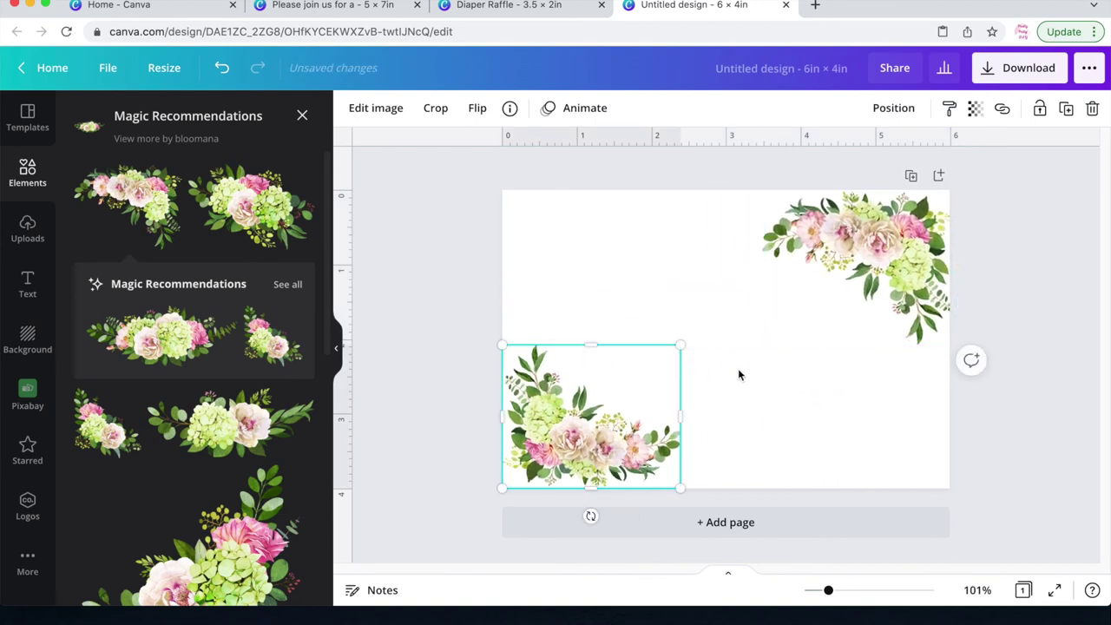
{"action": "left_click", "coordinate": [1031, 464]}
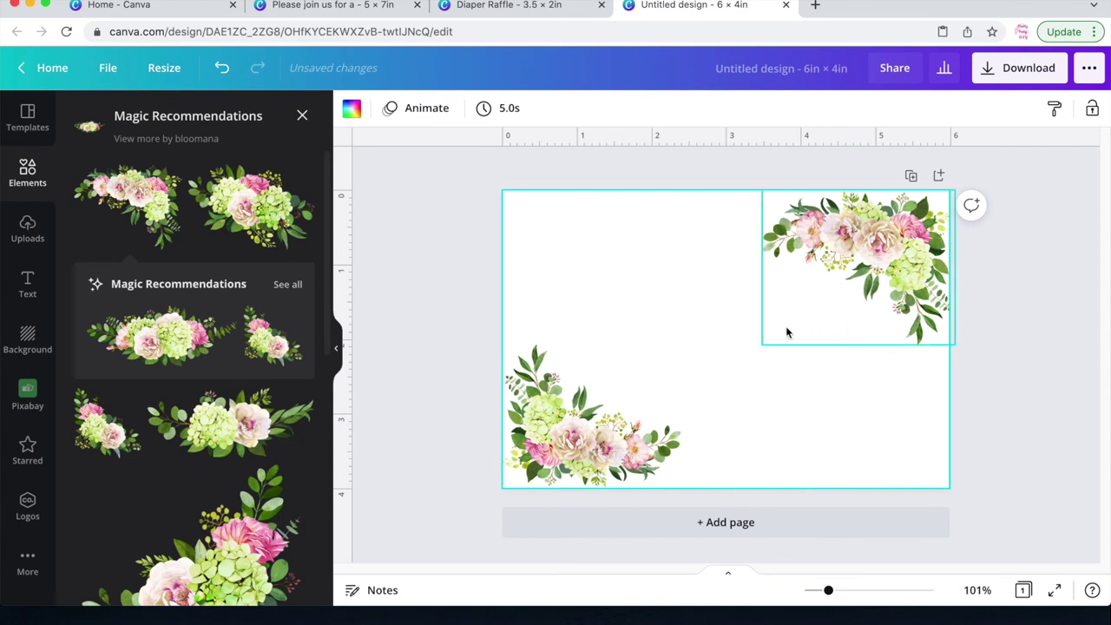
Step: Enlarge the upper right floral spray and delete the copy in the lower left corner
{"action": "left_click", "coordinate": [861, 270]}
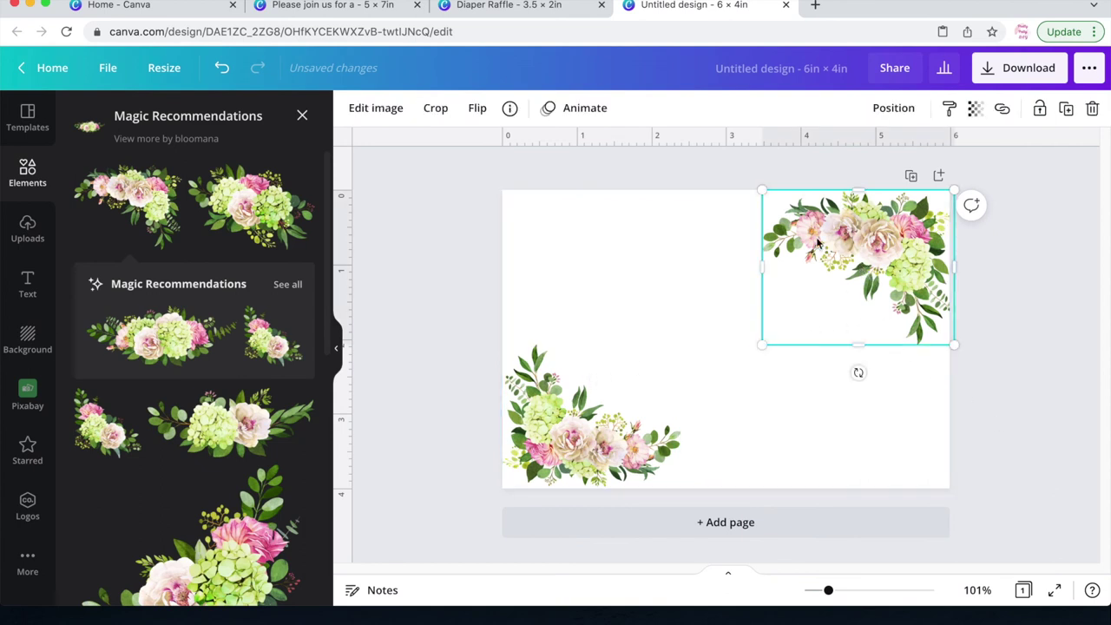
{"action": "left_click_drag", "start_coordinate": [764, 191], "coordinate": [623, 220]}
{"action": "left_click_drag", "start_coordinate": [788, 263], "coordinate": [789, 310]}
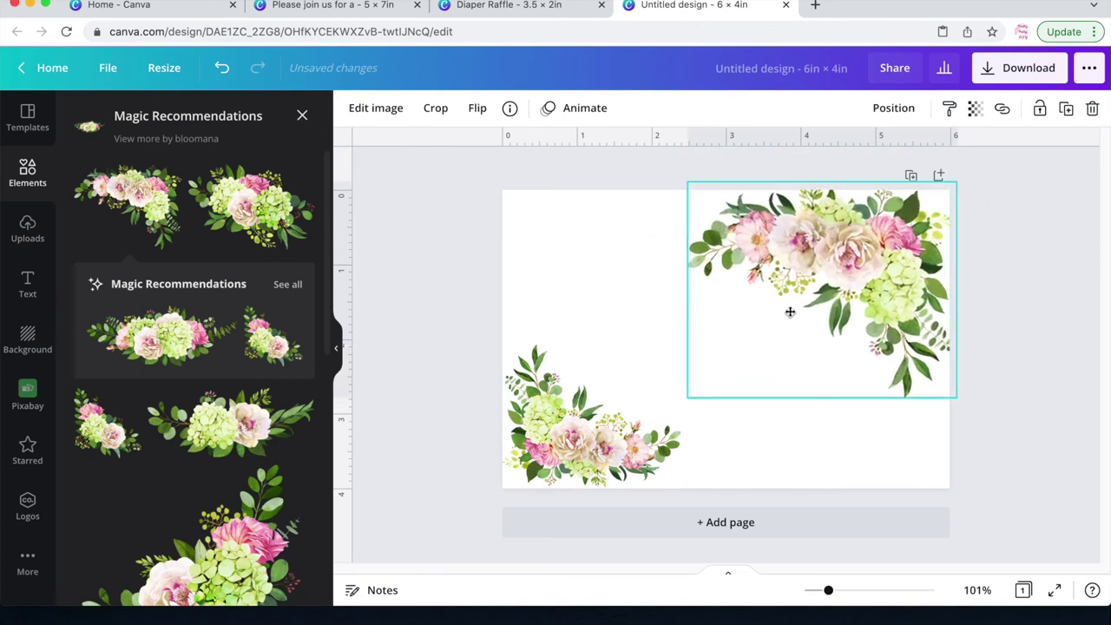
{"action": "left_click", "coordinate": [570, 427]}
{"action": "key", "text": "Delete"}
Step: Tilt the remaining floral spray counterclockwise, enlarge it to nearly the card's width and center it hanging from the upper edge
{"action": "left_click", "coordinate": [849, 284]}
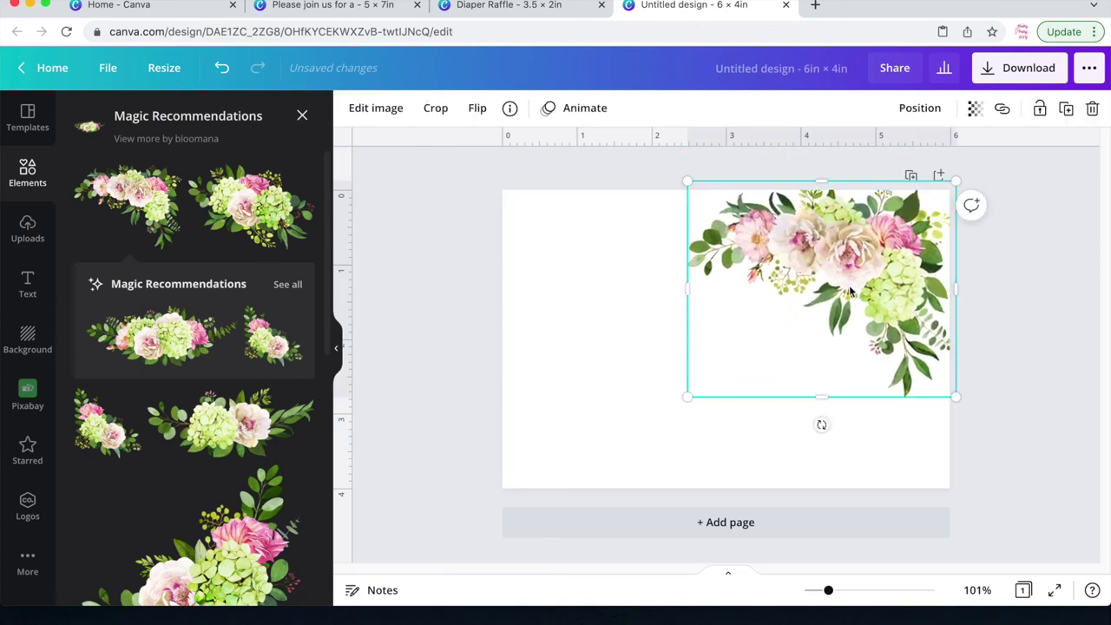
{"action": "left_click_drag", "start_coordinate": [849, 285], "coordinate": [753, 327]}
{"action": "left_click_drag", "start_coordinate": [716, 434], "coordinate": [795, 443]}
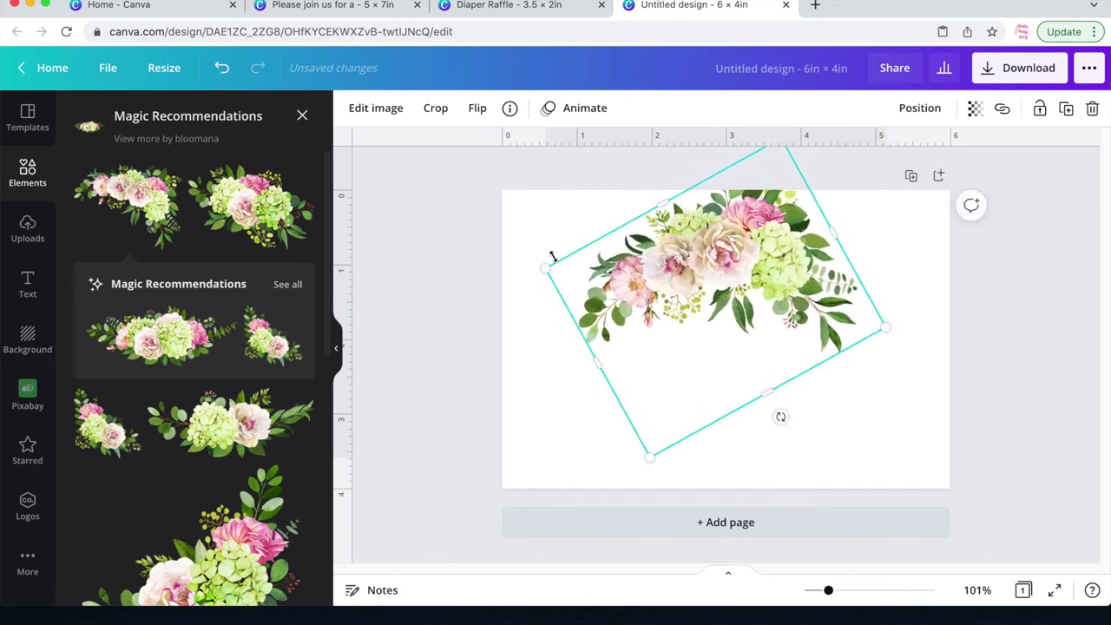
{"action": "left_click_drag", "start_coordinate": [541, 260], "coordinate": [409, 276]}
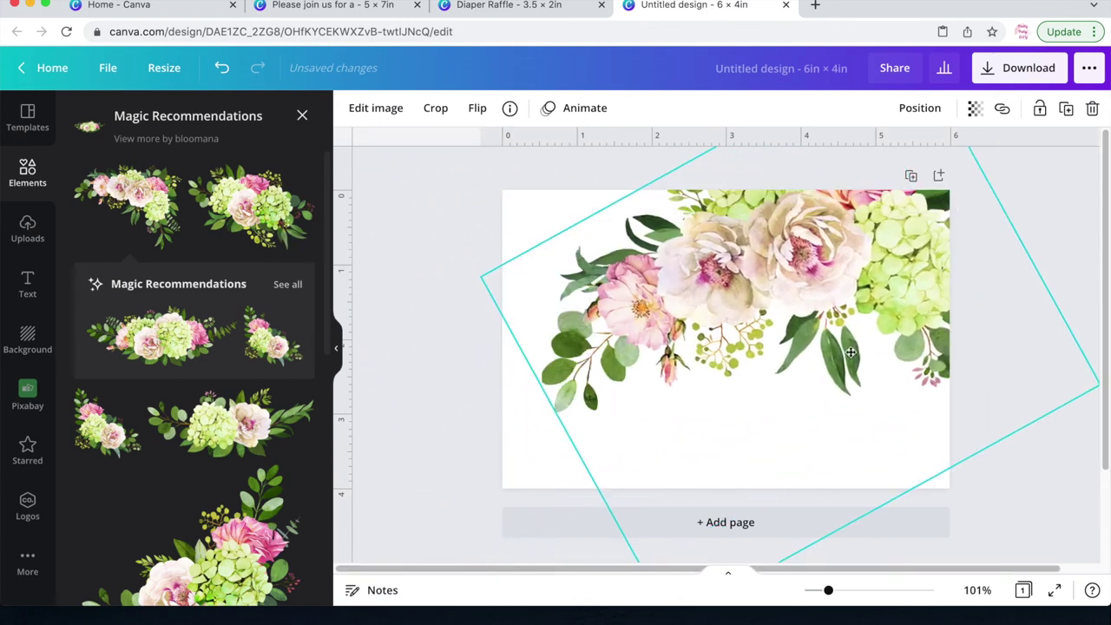
{"action": "left_click_drag", "start_coordinate": [1025, 382], "coordinate": [833, 292]}
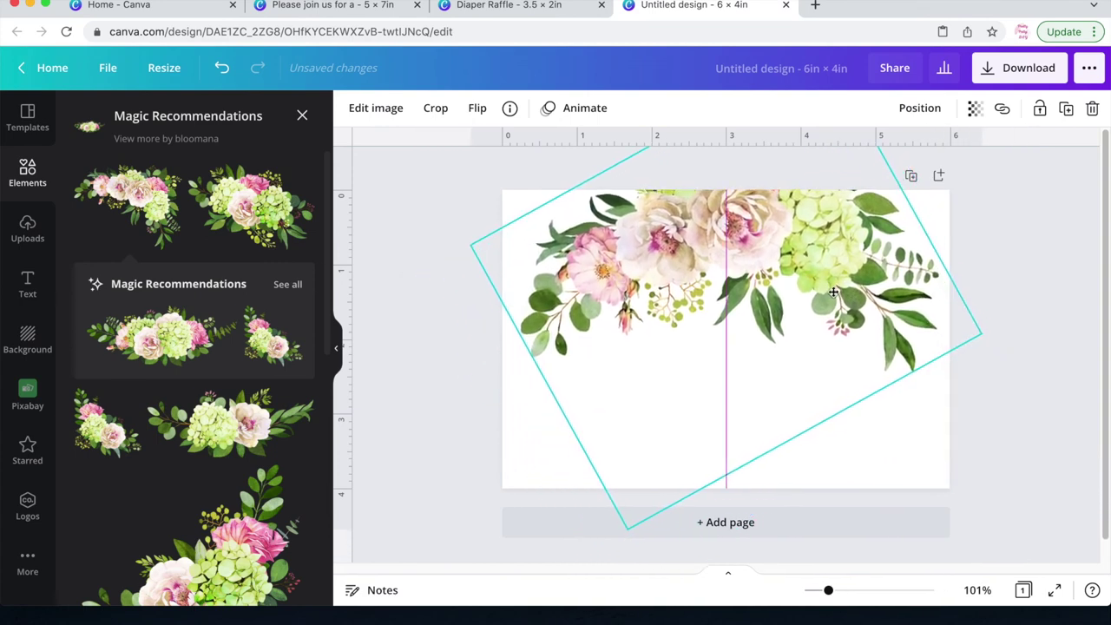
{"action": "left_click", "coordinate": [1020, 338]}
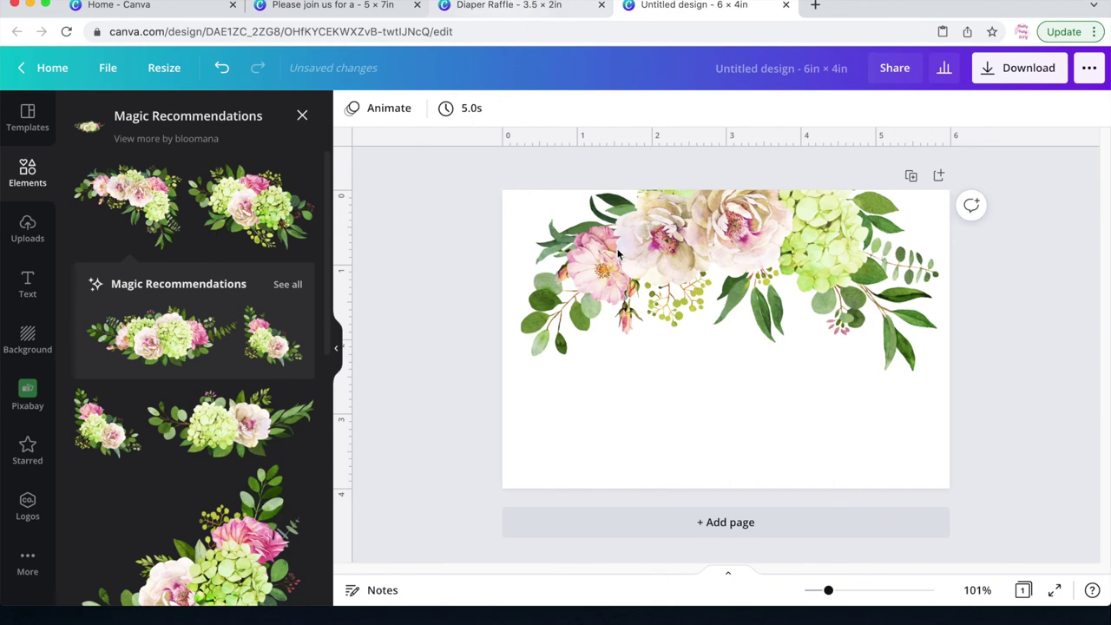
Step: Try to copy the Diaper Raffle heading from its 3.5 × 2 in design and paste it into the 6 × 4 in card
{"action": "key", "text": "ctrl+shift+Tab"}
{"action": "left_click", "coordinate": [587, 236]}
{"action": "scroll", "coordinate": [594, 227], "scroll_direction": "up", "scroll_amount": 5}
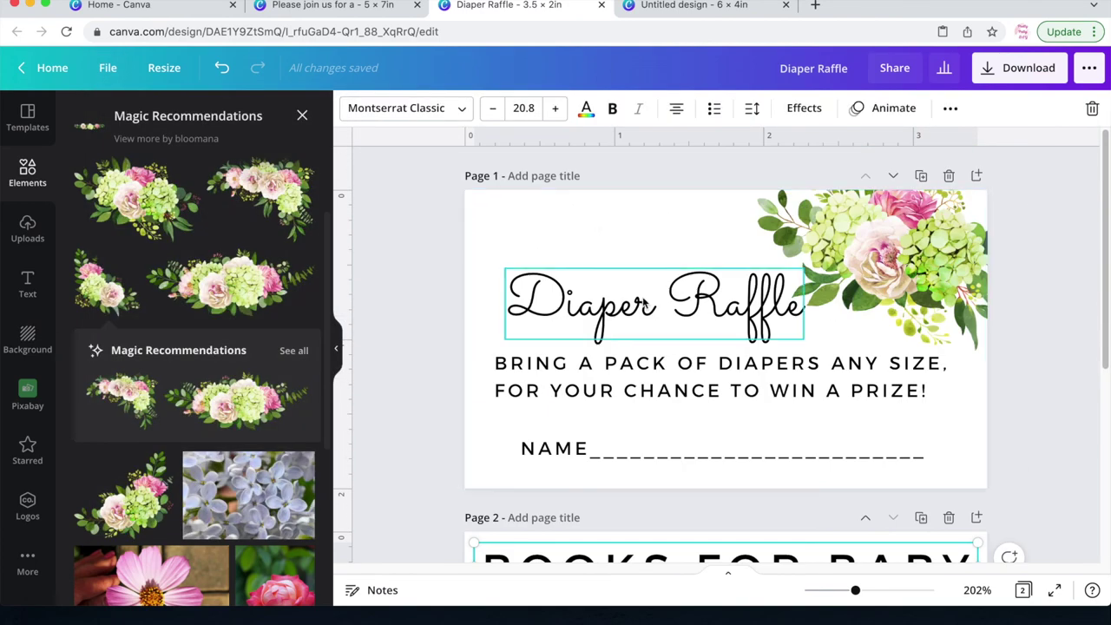
{"action": "left_click", "coordinate": [642, 300]}
{"action": "right_click", "coordinate": [642, 300]}
{"action": "left_click", "coordinate": [686, 243]}
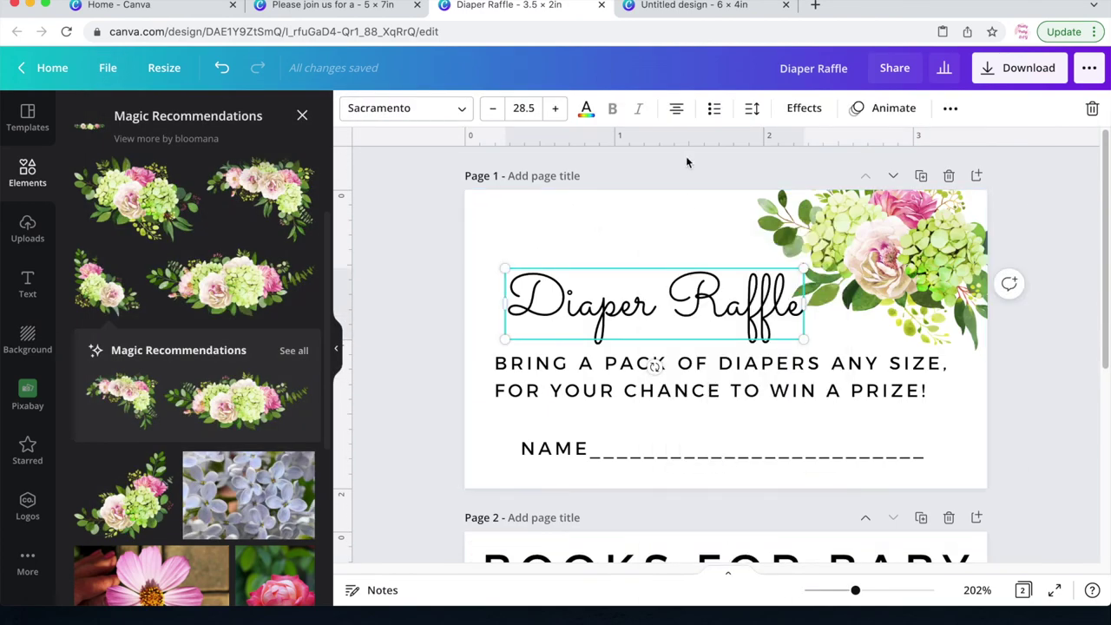
{"action": "left_click", "coordinate": [679, 8]}
{"action": "right_click", "coordinate": [618, 398]}
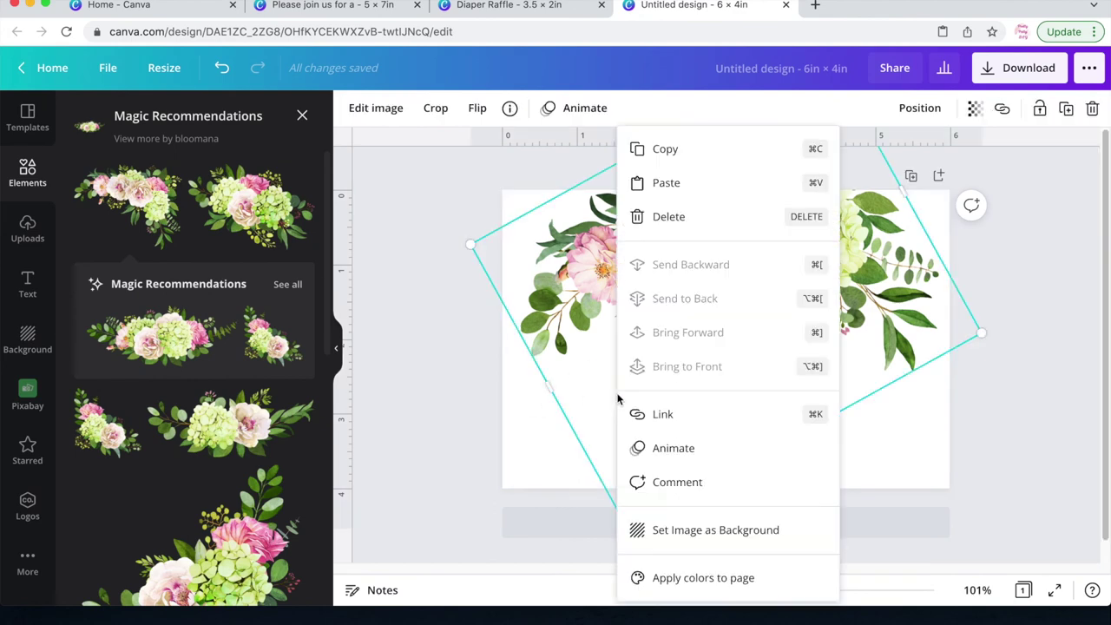
{"action": "left_click", "coordinate": [665, 161]}
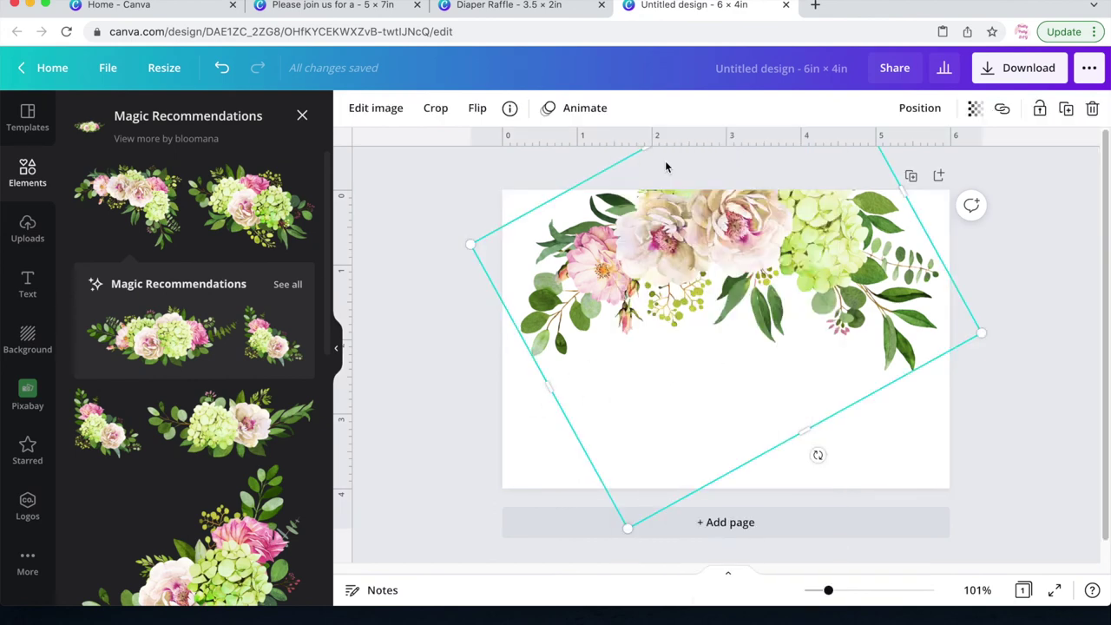
Step: Copy the Diaper Raffle heading into the 6 × 4 in card and place it below the floral spray
{"action": "left_click", "coordinate": [538, 7]}
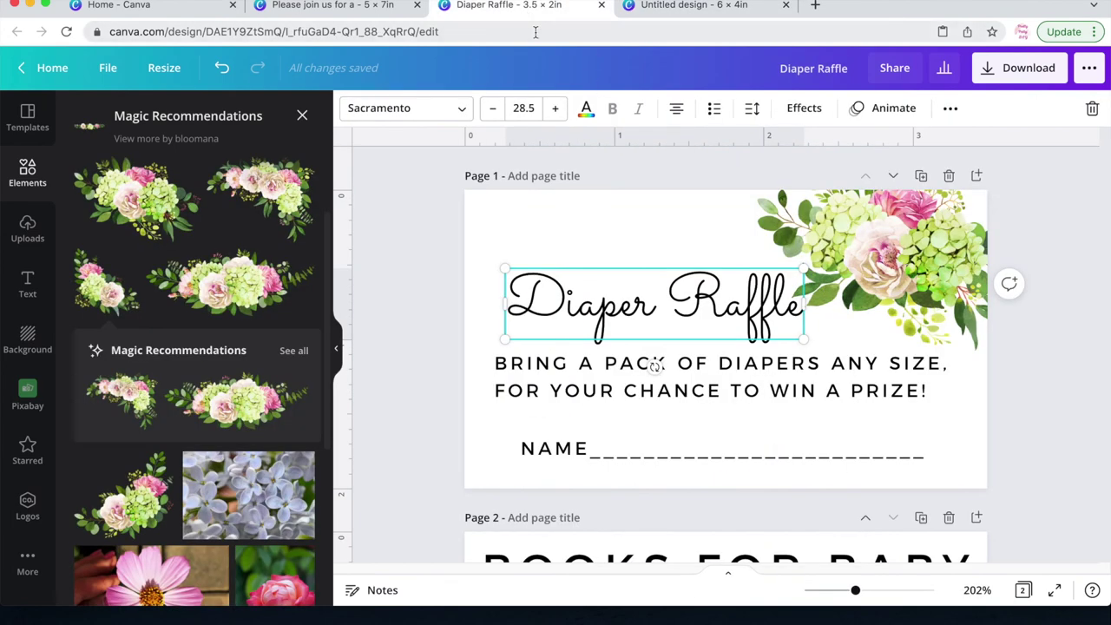
{"action": "right_click", "coordinate": [602, 281]}
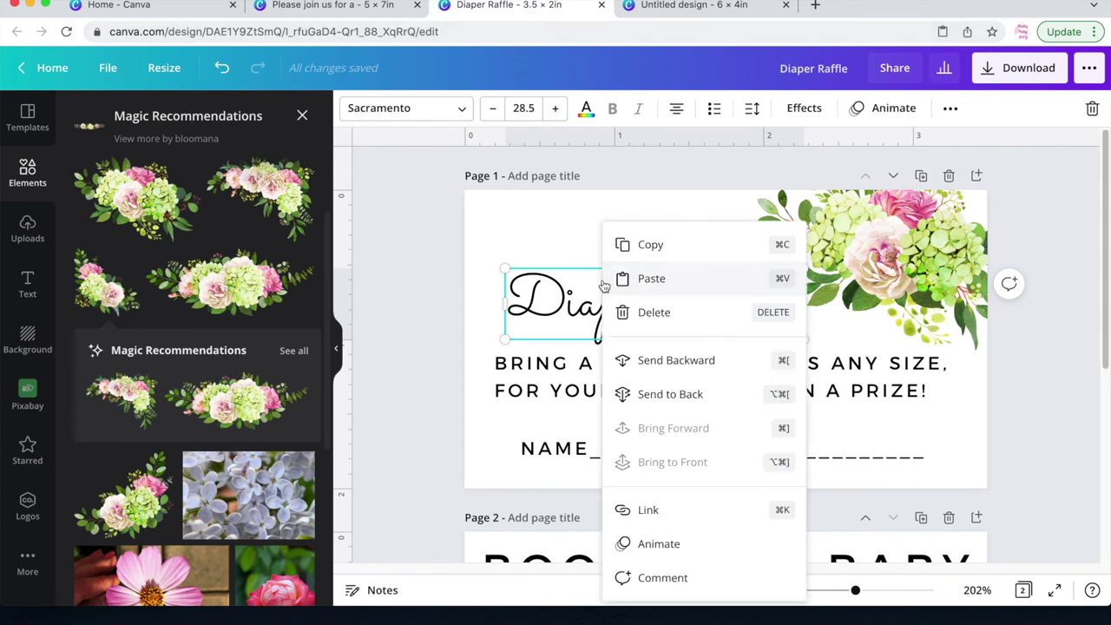
{"action": "left_click", "coordinate": [651, 248]}
{"action": "left_click", "coordinate": [695, 5]}
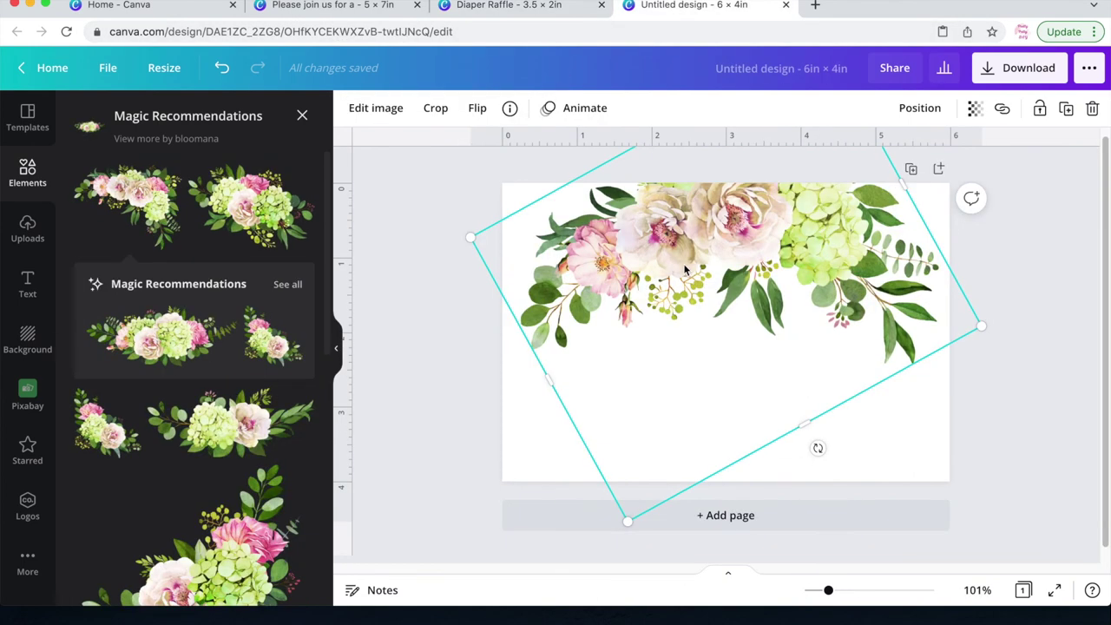
{"action": "right_click", "coordinate": [578, 413]}
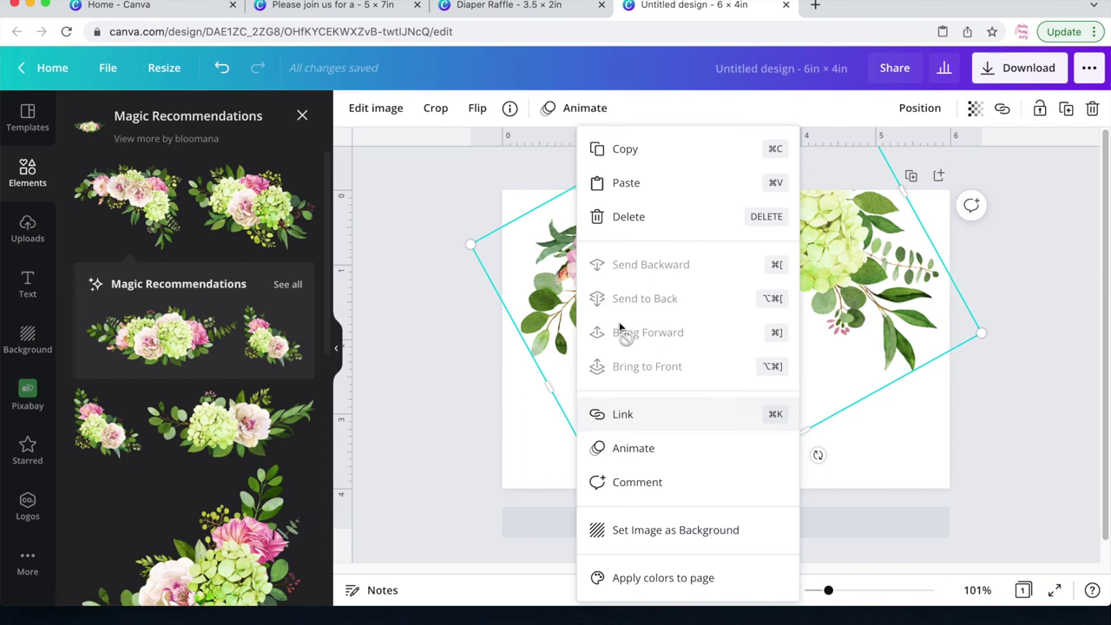
{"action": "left_click", "coordinate": [625, 183]}
{"action": "left_click_drag", "start_coordinate": [621, 247], "coordinate": [737, 408]}
Step: Replace the pasted heading's wording on the 6 × 4 in card with "Thank You"
{"action": "double_click", "coordinate": [736, 407]}
{"action": "type", "text": "Thank You"}
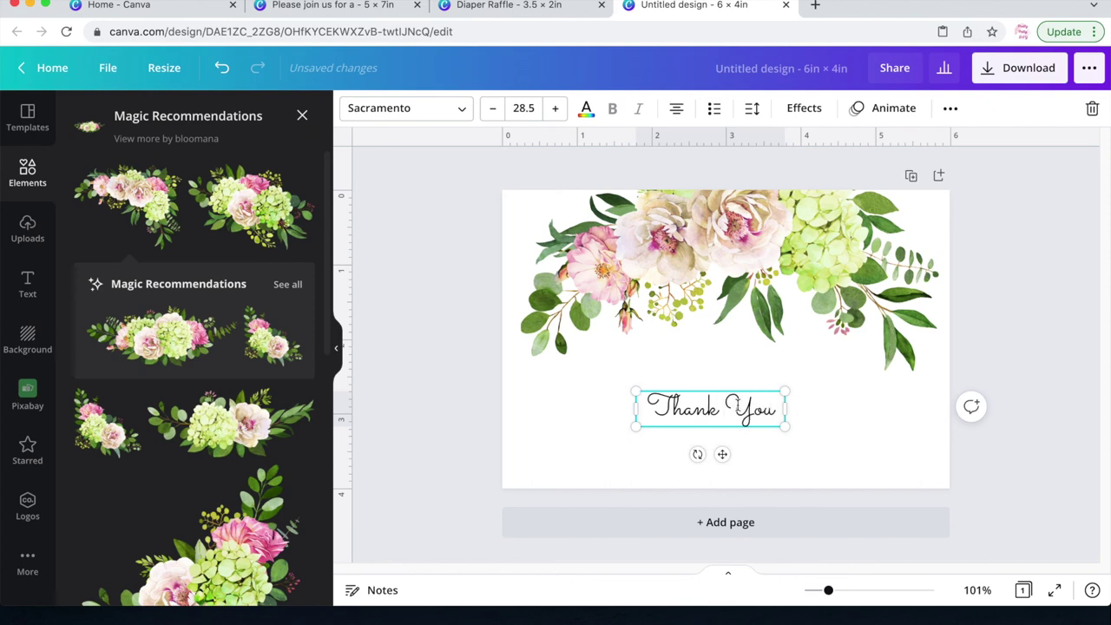
{"action": "left_click", "coordinate": [848, 415]}
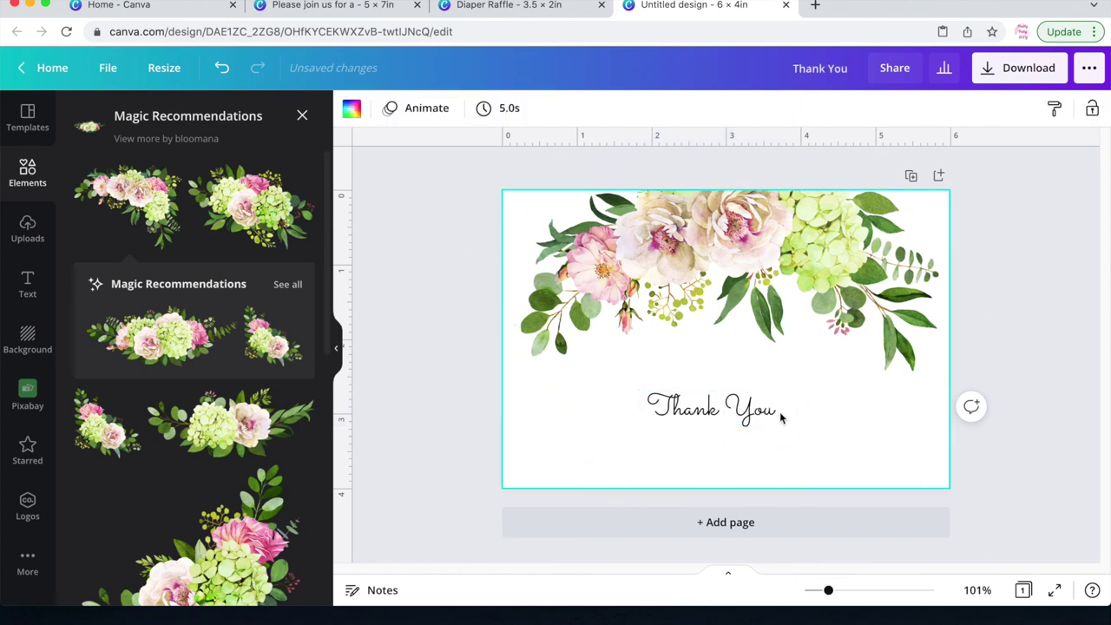
Step: Enlarge the floral spray beyond the card's width and reposition it so the flowers fill the upper part from edge to edge
{"action": "left_click", "coordinate": [646, 404]}
{"action": "left_click", "coordinate": [578, 339]}
{"action": "left_click_drag", "start_coordinate": [467, 244], "coordinate": [301, 213]}
{"action": "left_click_drag", "start_coordinate": [590, 276], "coordinate": [670, 283]}
Step: Enlarge the Thank You text to most of the card's width and center it below the flowers
{"action": "left_click", "coordinate": [673, 419]}
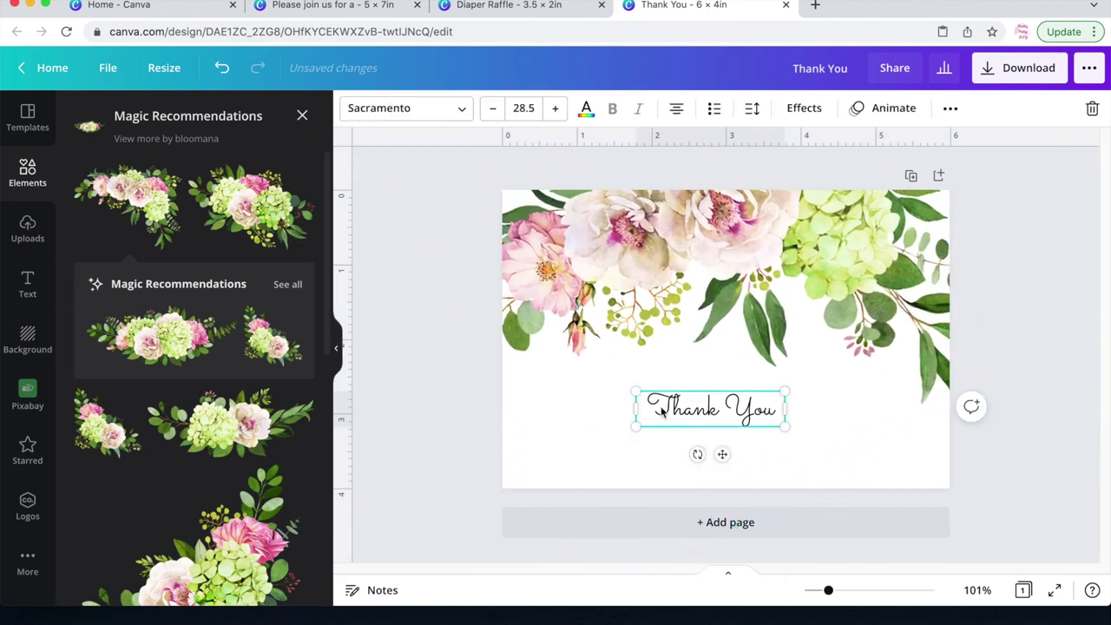
{"action": "left_click_drag", "start_coordinate": [637, 393], "coordinate": [749, 440]}
{"action": "left_click", "coordinate": [554, 115]}
{"action": "left_click", "coordinate": [555, 115]}
{"action": "left_click", "coordinate": [554, 115]}
{"action": "left_click", "coordinate": [555, 114]}
{"action": "left_click", "coordinate": [555, 114]}
{"action": "left_click", "coordinate": [555, 115]}
{"action": "left_click", "coordinate": [555, 114]}
{"action": "left_click", "coordinate": [555, 115]}
{"action": "left_click", "coordinate": [555, 115]}
{"action": "left_click", "coordinate": [554, 115]}
{"action": "left_click", "coordinate": [555, 114]}
{"action": "left_click", "coordinate": [555, 115]}
{"action": "left_click", "coordinate": [970, 467]}
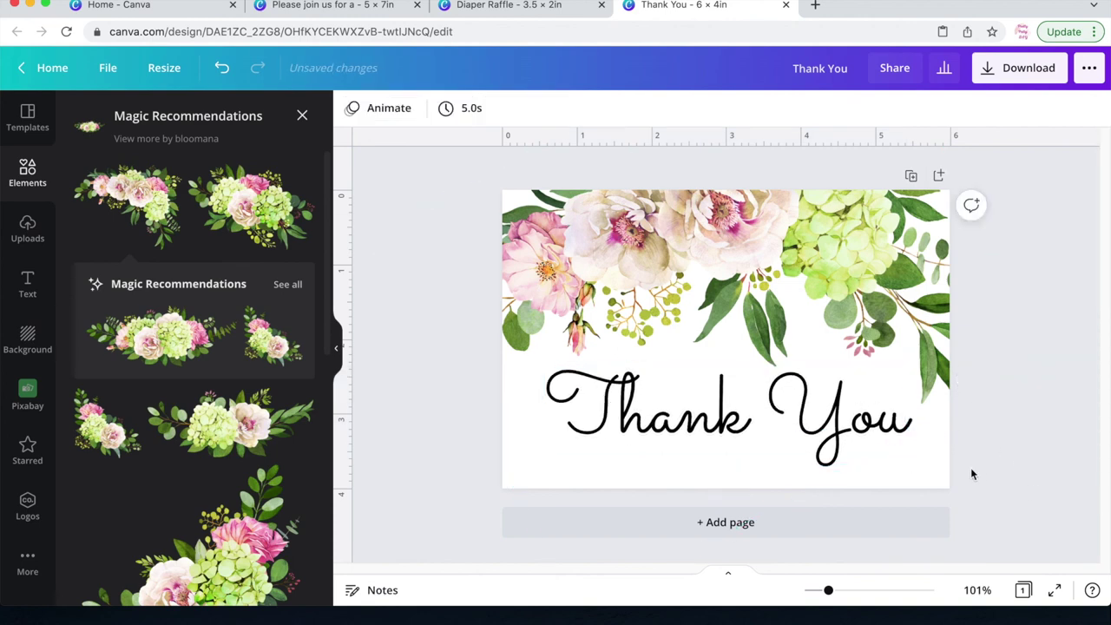
{"action": "left_click", "coordinate": [858, 436]}
{"action": "left_click", "coordinate": [1017, 473]}
Step: Examine the file types available for downloading the Thank You card, including PDF Print, without exporting it
{"action": "left_click", "coordinate": [1020, 69]}
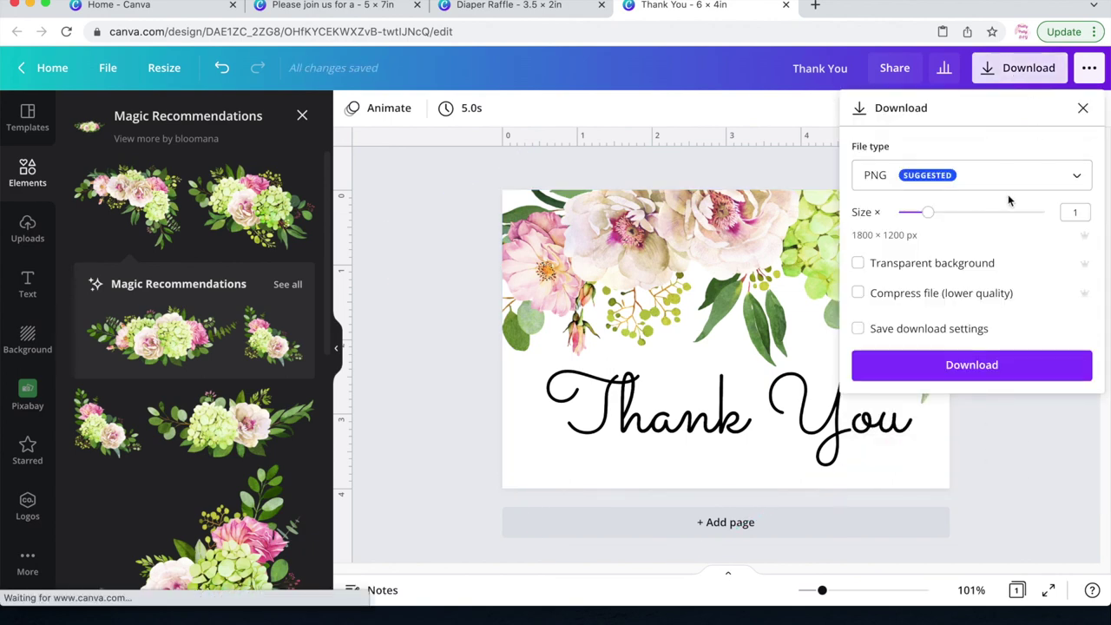
{"action": "left_click", "coordinate": [970, 178]}
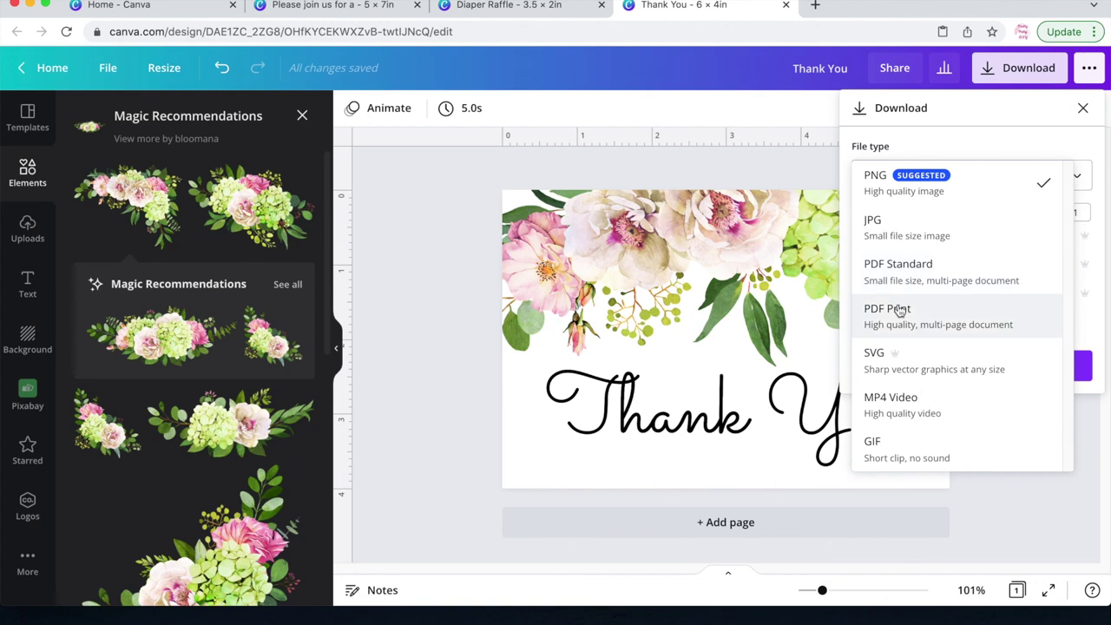
{"action": "left_click", "coordinate": [431, 250]}
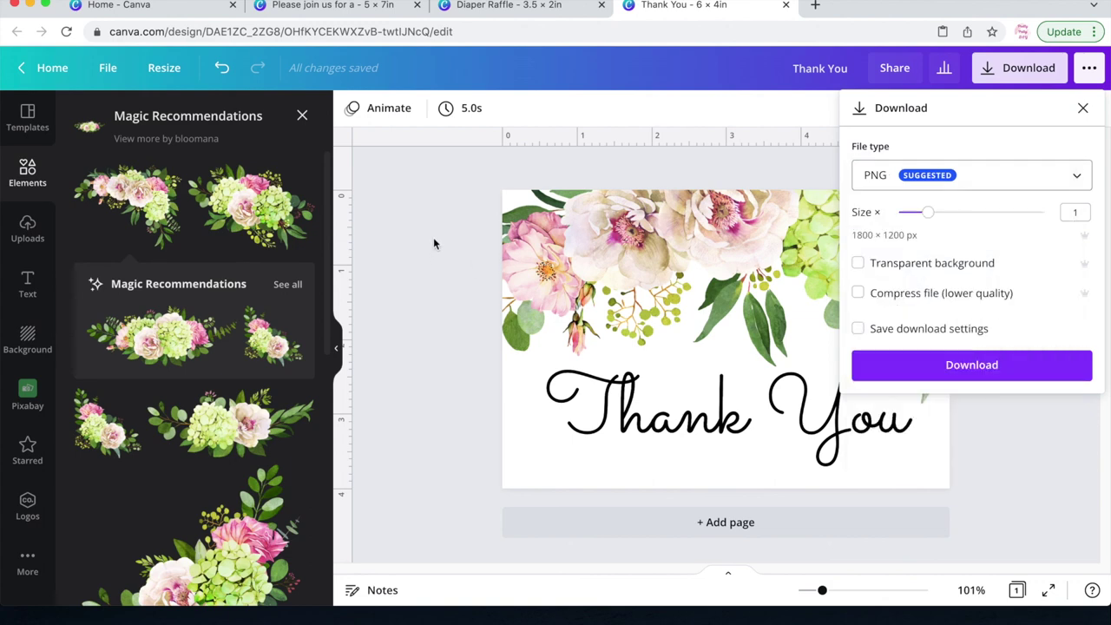
{"action": "left_click", "coordinate": [433, 240]}
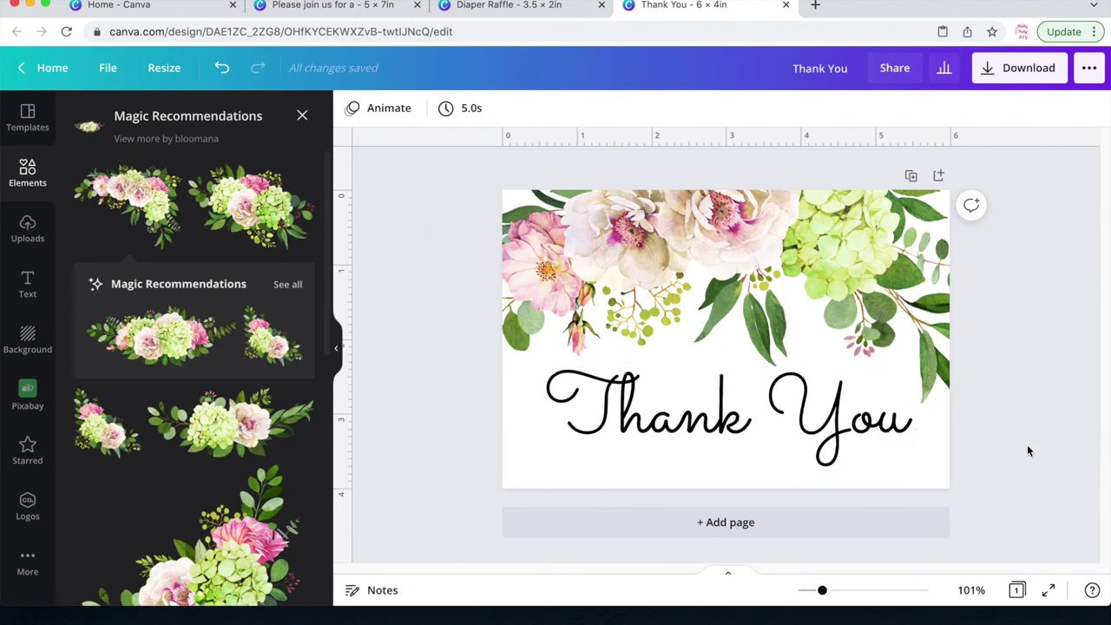
Step: Compare the heading fonts of the Diaper Raffle and Books for Baby insert cards
{"action": "left_click", "coordinate": [550, 7]}
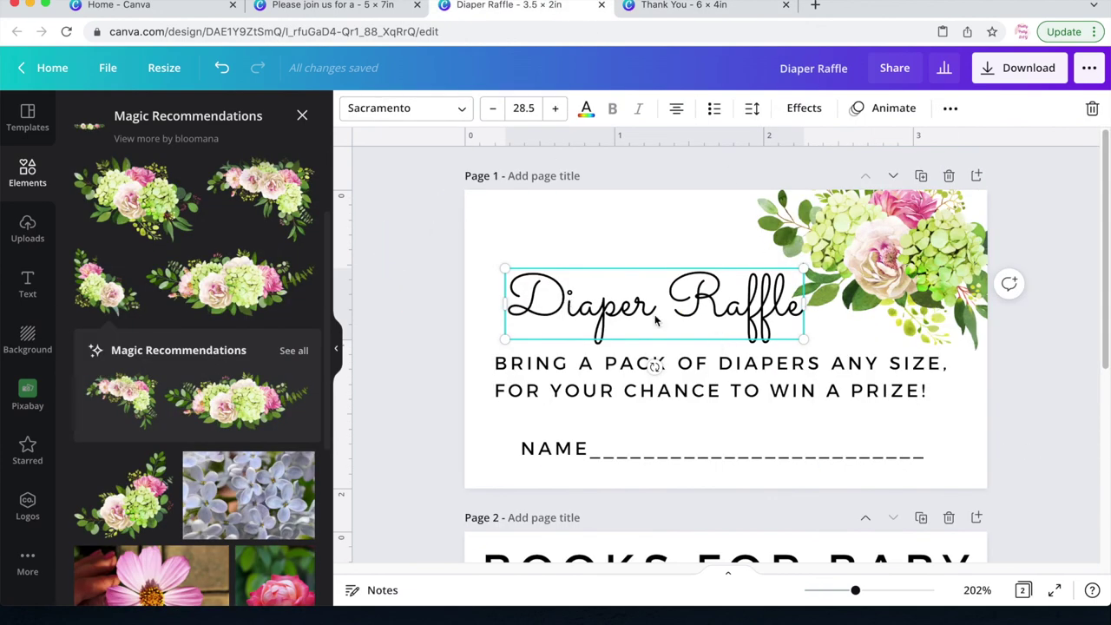
{"action": "left_click", "coordinate": [1021, 401]}
{"action": "scroll", "coordinate": [952, 502], "scroll_direction": "down", "scroll_amount": 2}
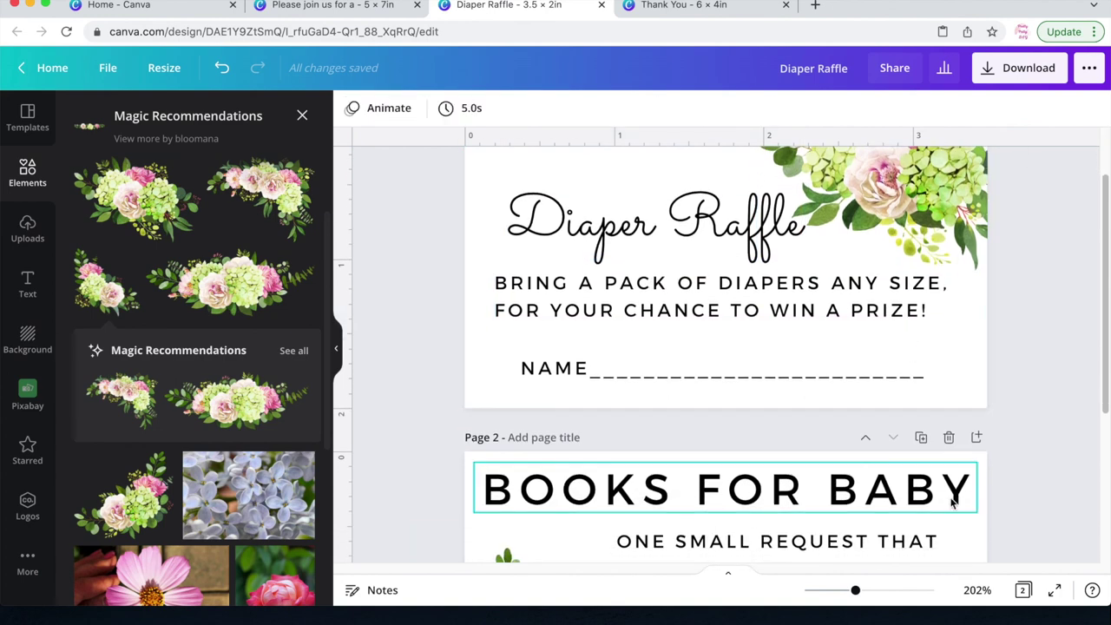
{"action": "scroll", "coordinate": [951, 502], "scroll_direction": "down", "scroll_amount": 1}
{"action": "left_click", "coordinate": [838, 439]}
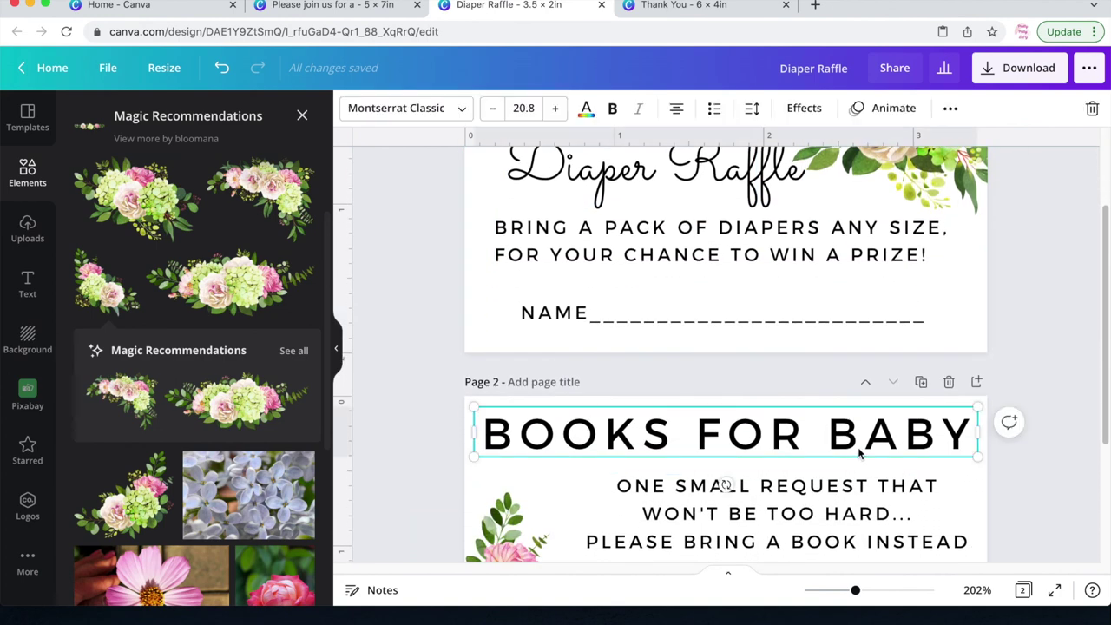
{"action": "left_click", "coordinate": [664, 177]}
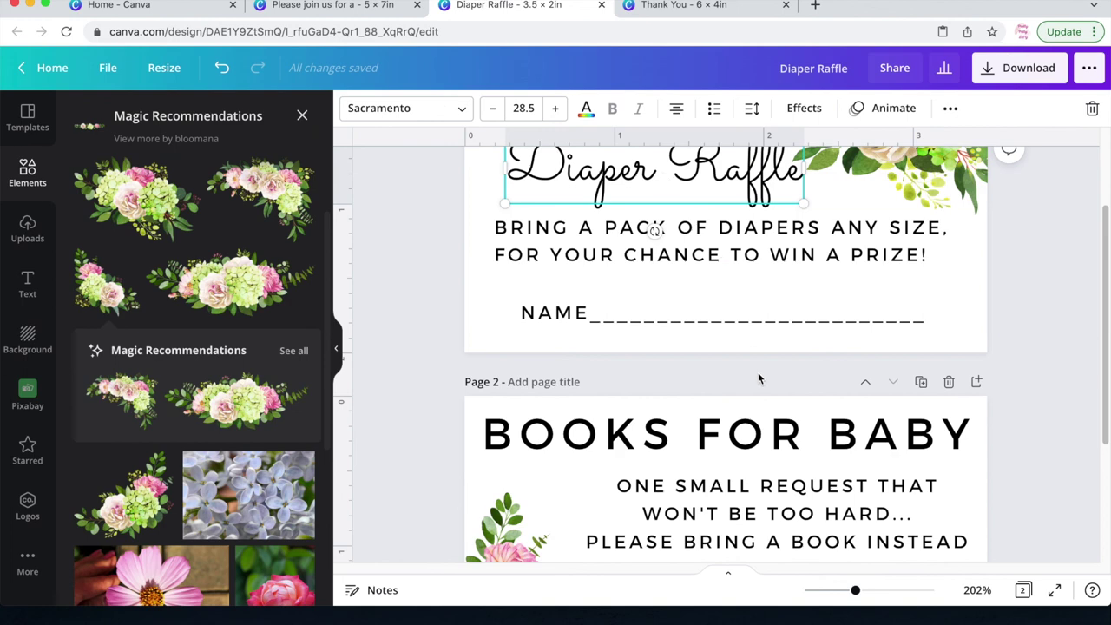
{"action": "left_click", "coordinate": [779, 425]}
{"action": "scroll", "coordinate": [681, 313], "scroll_direction": "down", "scroll_amount": 1}
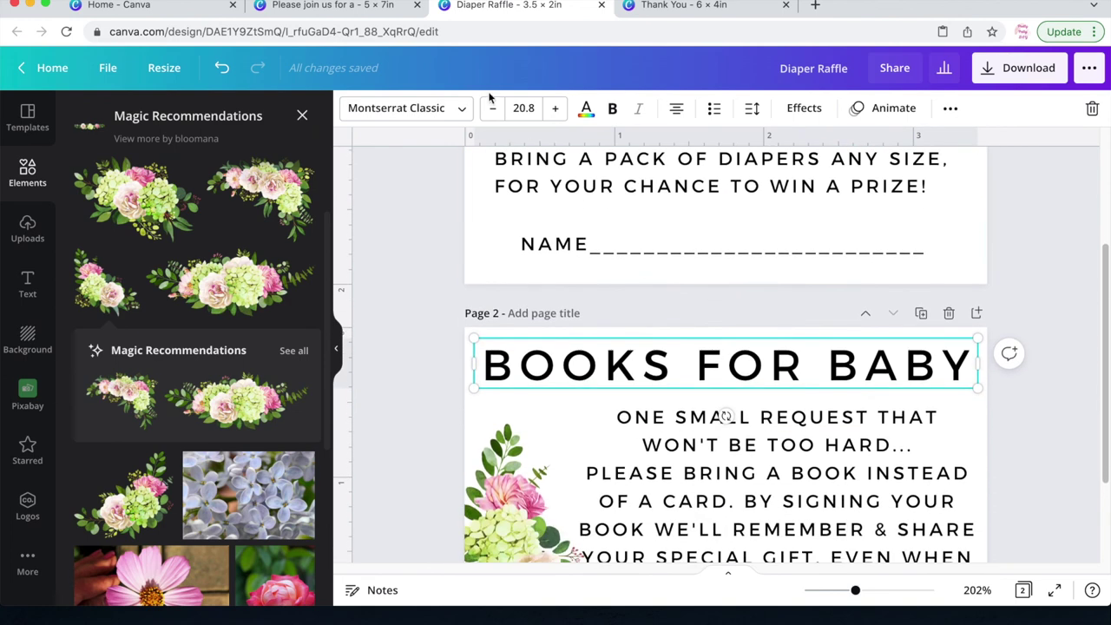
Step: Try the Sacramento font on the Books for Baby heading and undo the font change
{"action": "left_click", "coordinate": [463, 109]}
{"action": "left_click", "coordinate": [246, 122]}
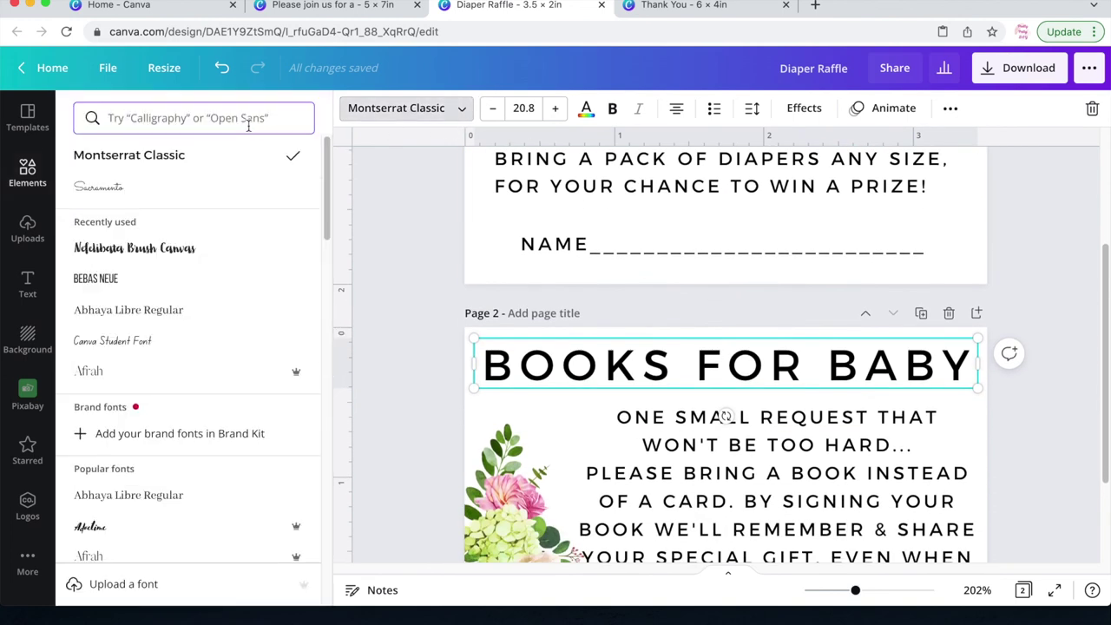
{"action": "type", "text": "sacrament"}
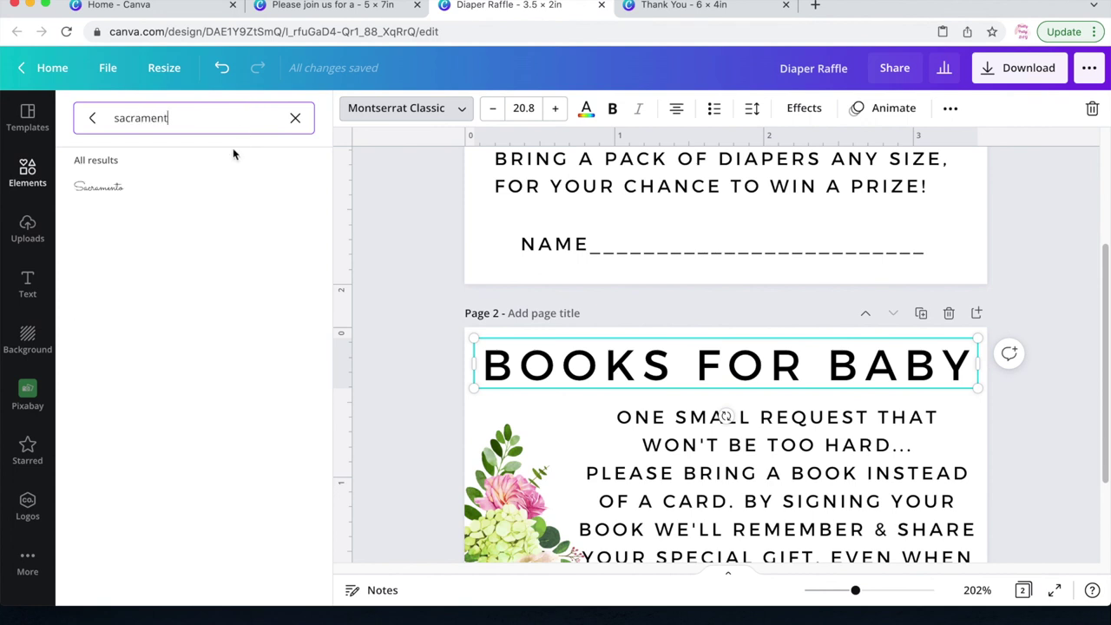
{"action": "left_click", "coordinate": [213, 191]}
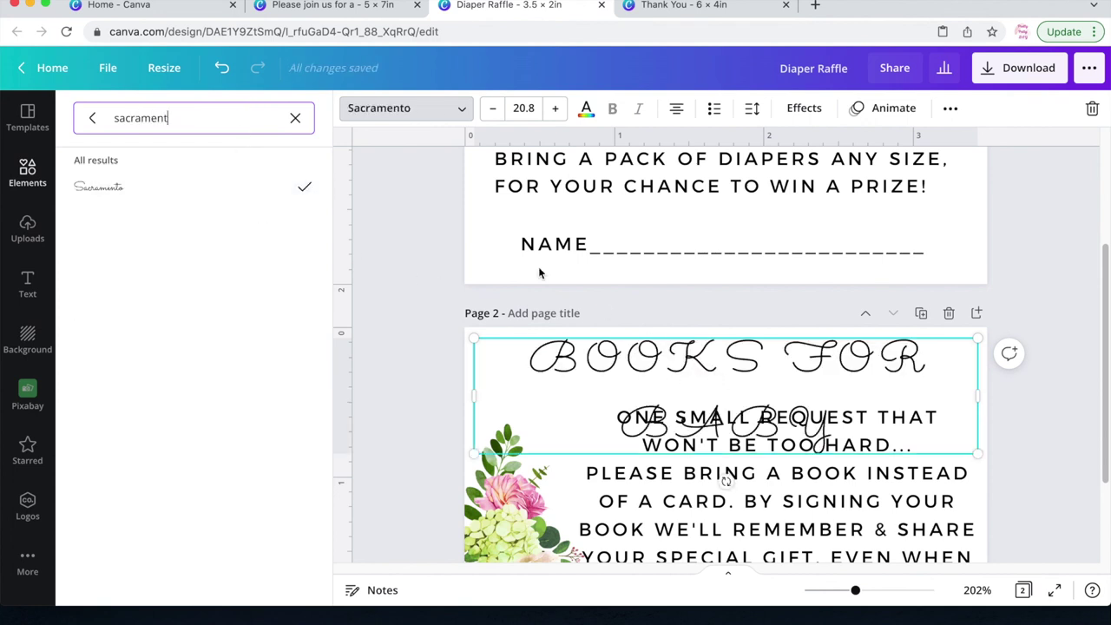
{"action": "key", "text": "super+z"}
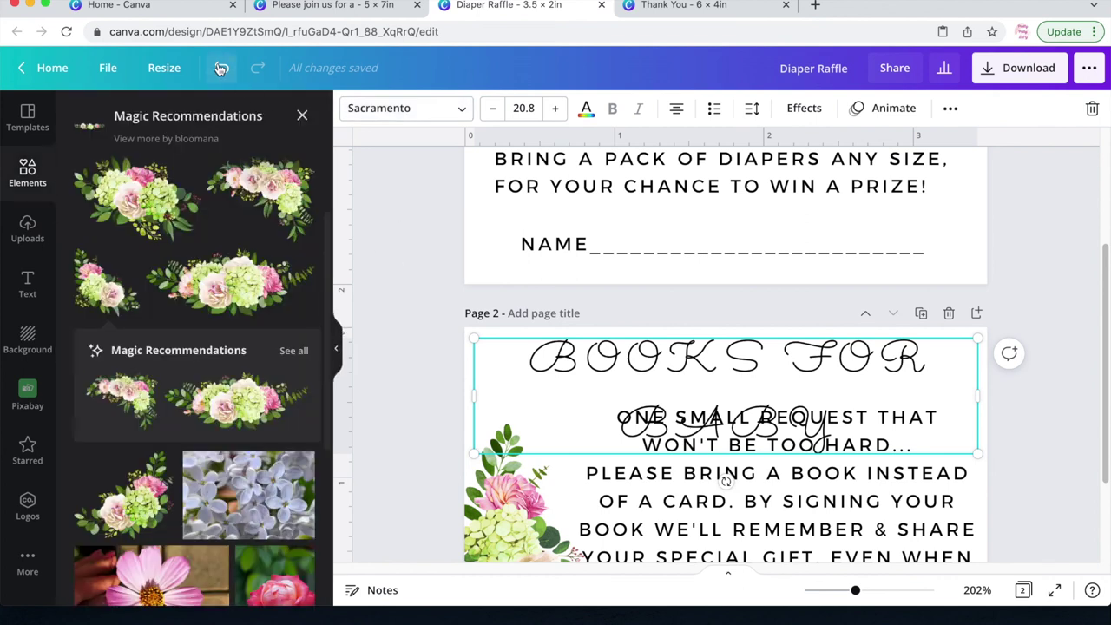
{"action": "left_click", "coordinate": [1014, 432]}
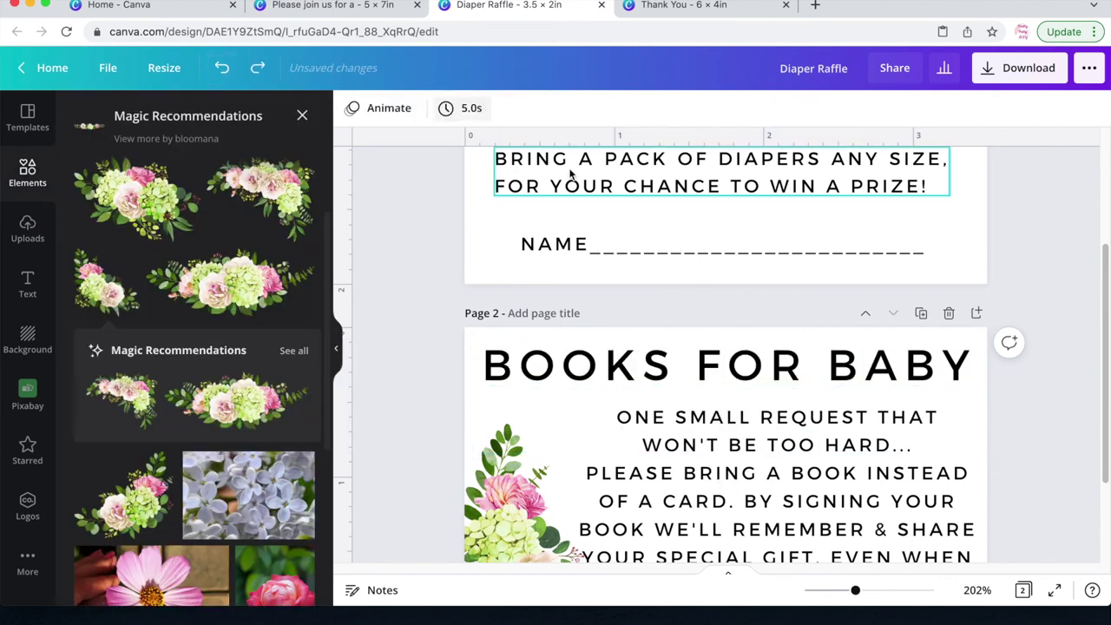
Step: Review the layout of the finished 5 × 7 in baby shower invitation
{"action": "scroll", "coordinate": [659, 261], "scroll_direction": "up", "scroll_amount": 2}
{"action": "left_click", "coordinate": [332, 5]}
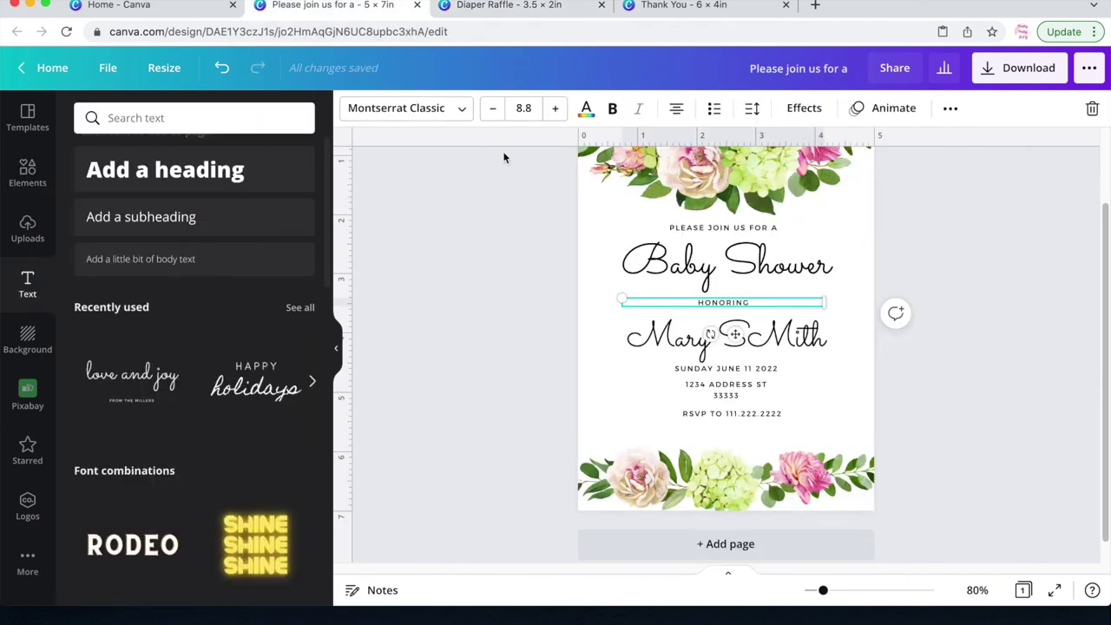
{"action": "left_click", "coordinate": [1020, 397]}
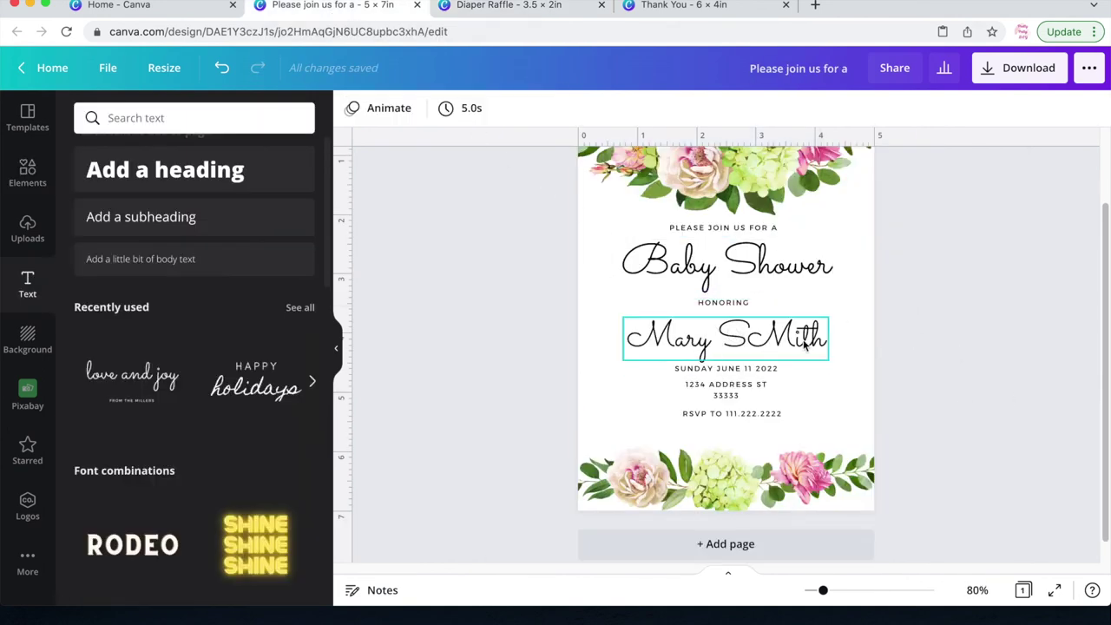
{"action": "scroll", "coordinate": [908, 339], "scroll_direction": "up", "scroll_amount": 1}
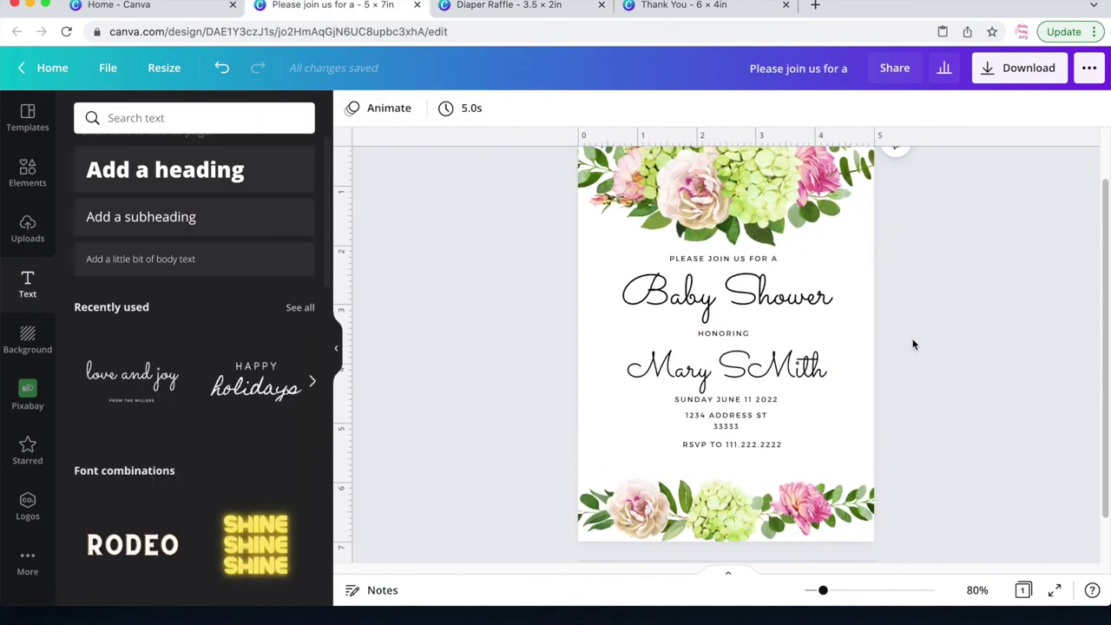